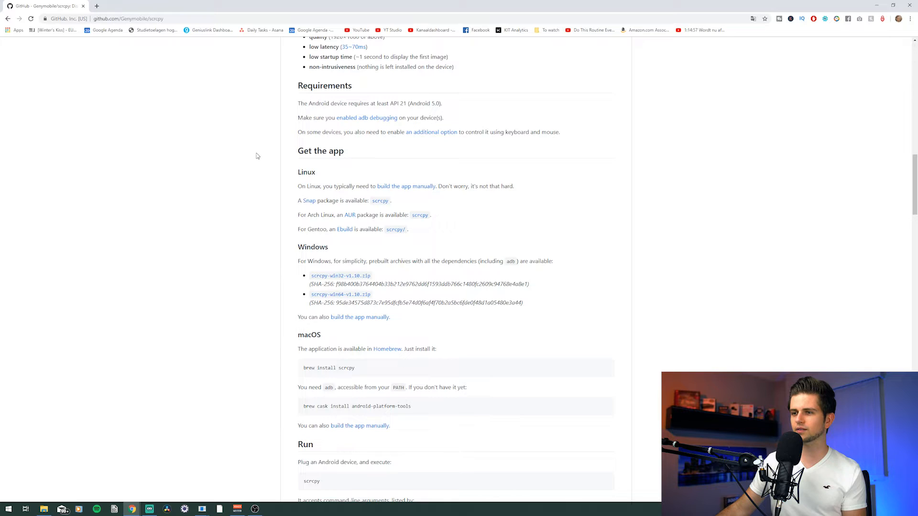
Step: Download the scrcpy-win64-v1.10.zip archive from the Windows section of the scrcpy GitHub page
left_click_drag(282, 69, 392, 302)
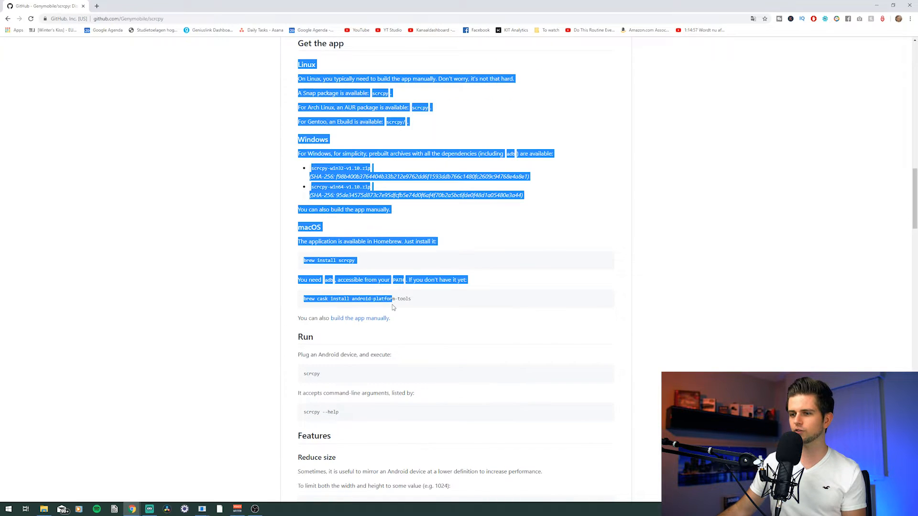
left_click(392, 302)
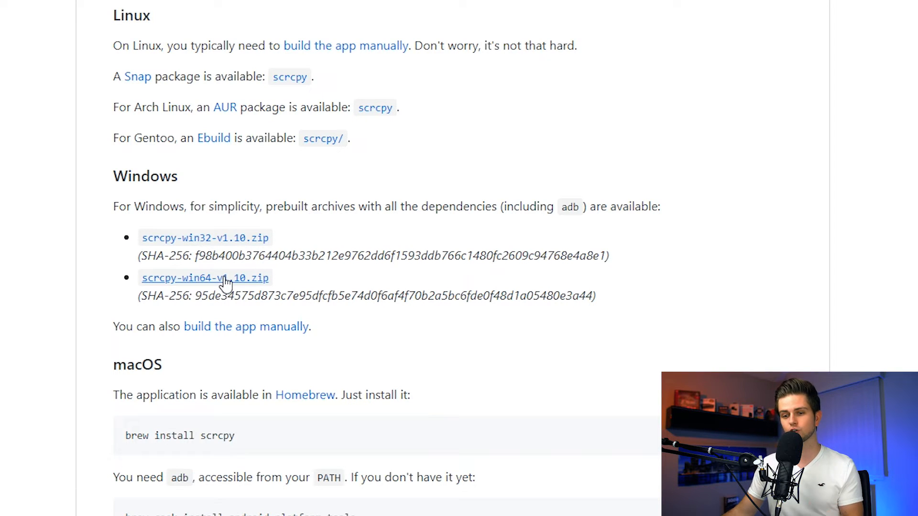
right_click(2, 515)
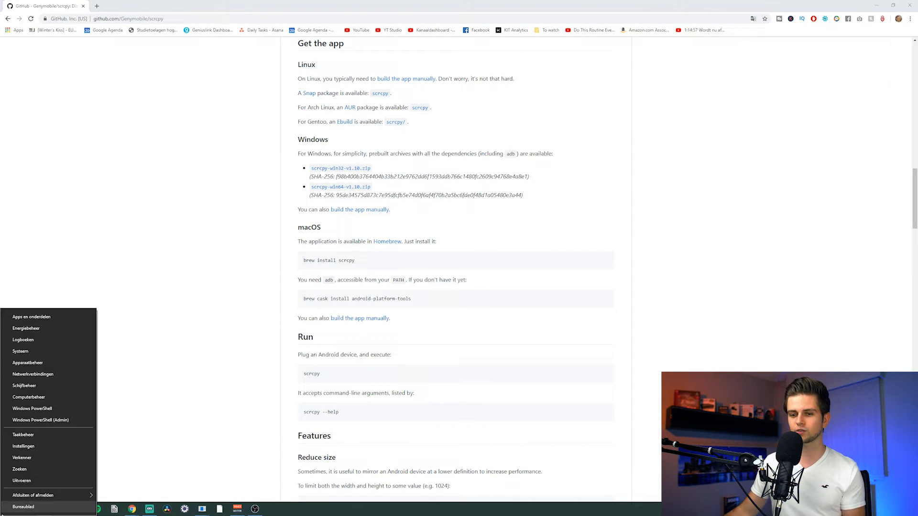
left_click(22, 352)
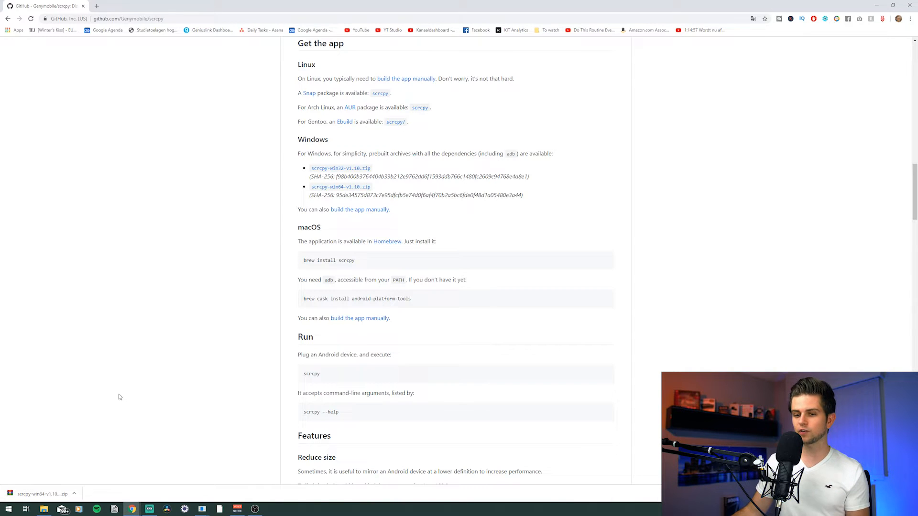
Step: Extract the scrcpy-win64-v1.10 archive into the scrcpy folder under Documents
left_click(44, 510)
left_click(554, 233)
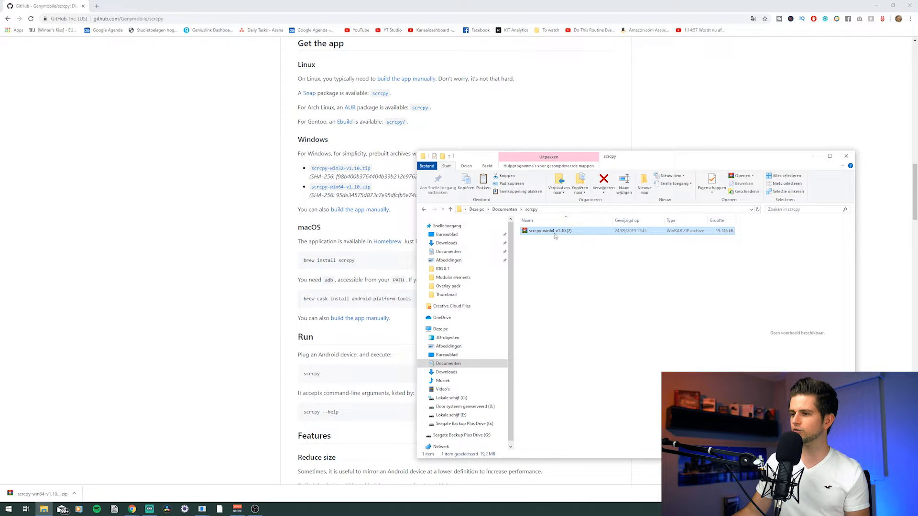
right_click(554, 235)
left_click(576, 262)
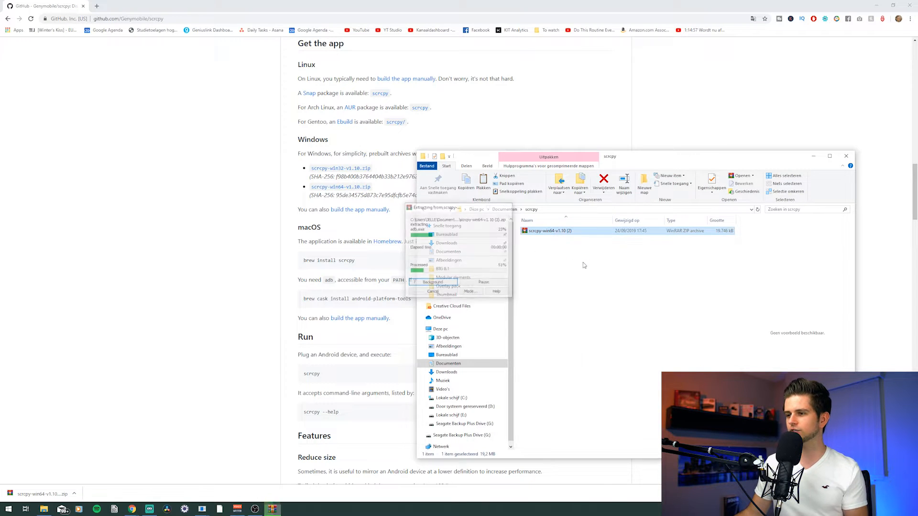
left_click(566, 284)
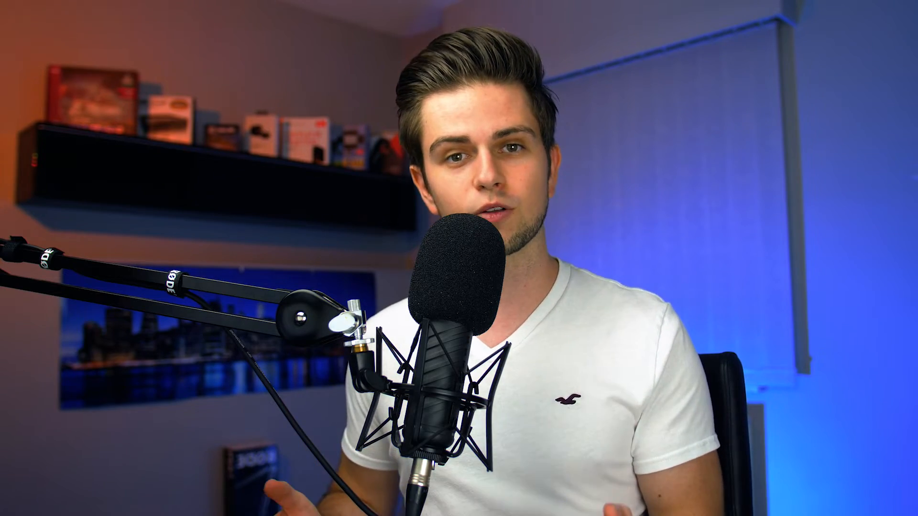
Step: Open the phone's Settings, go to About phone and tap the build number repeatedly to enable developer options
scroll(128, 282, "down", 7)
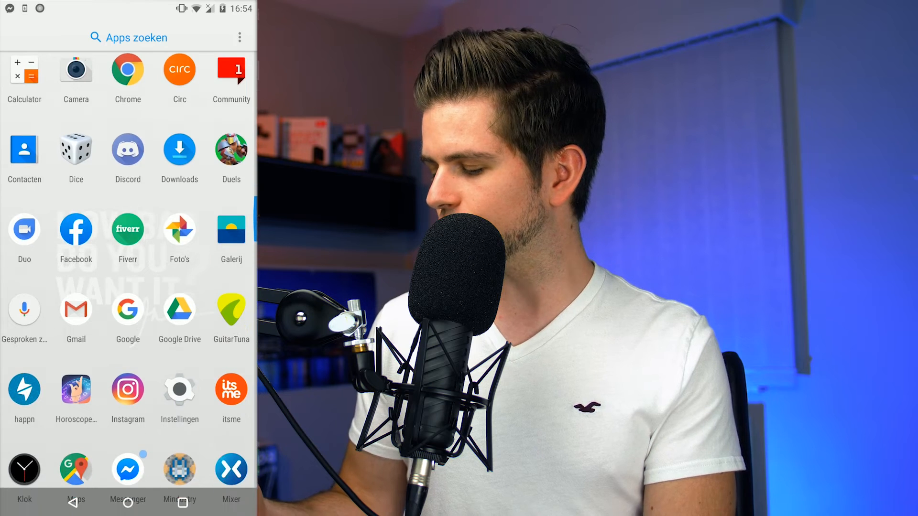
left_click(179, 389)
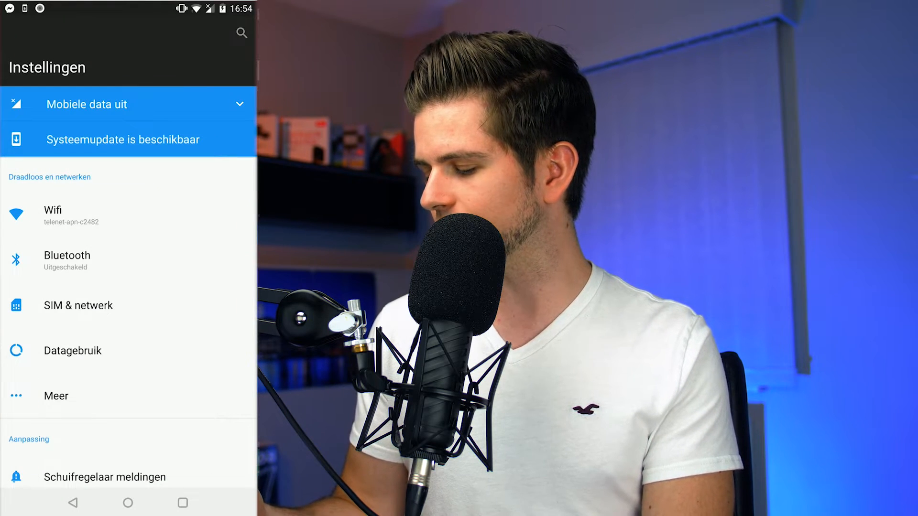
scroll(128, 286, "down", 15)
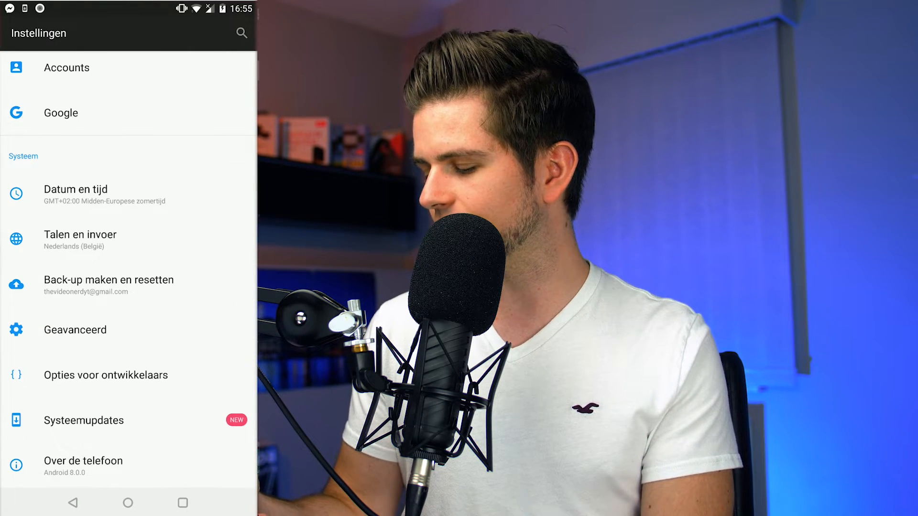
left_click(143, 463)
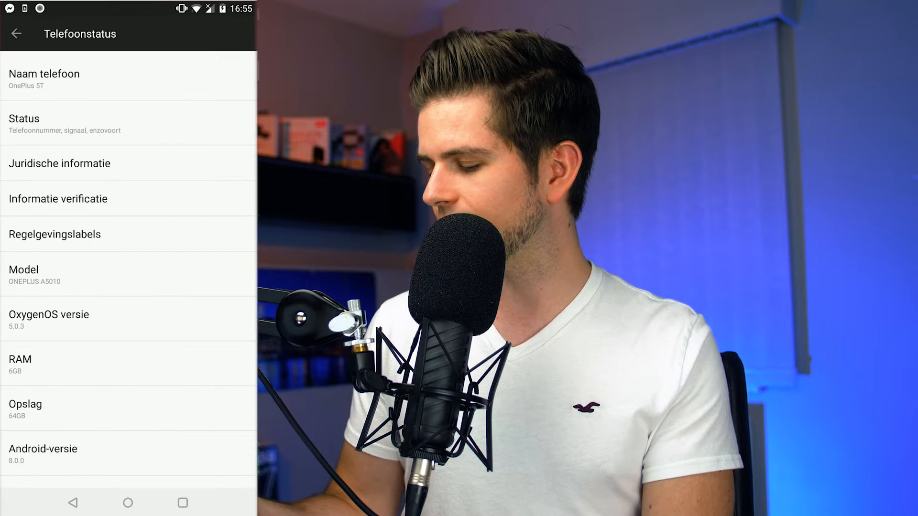
scroll(128, 267, "down", 4)
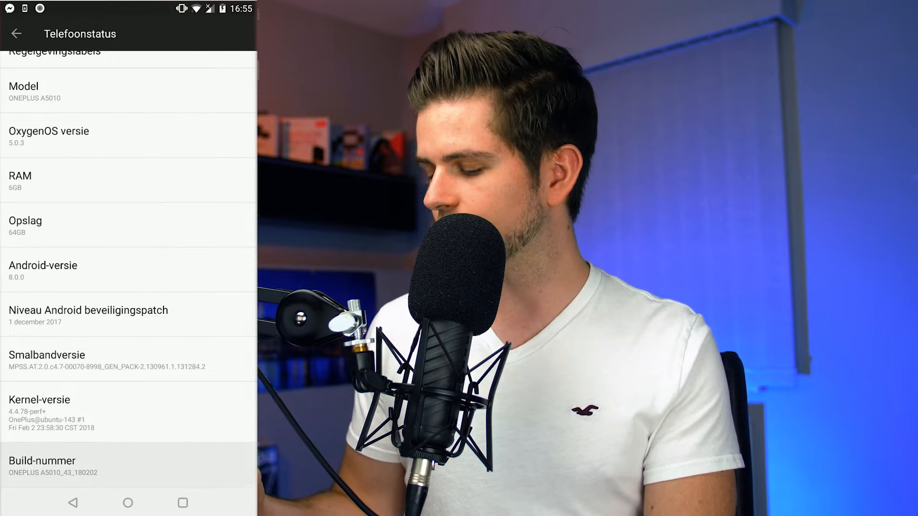
left_click(143, 466)
left_click(143, 466)
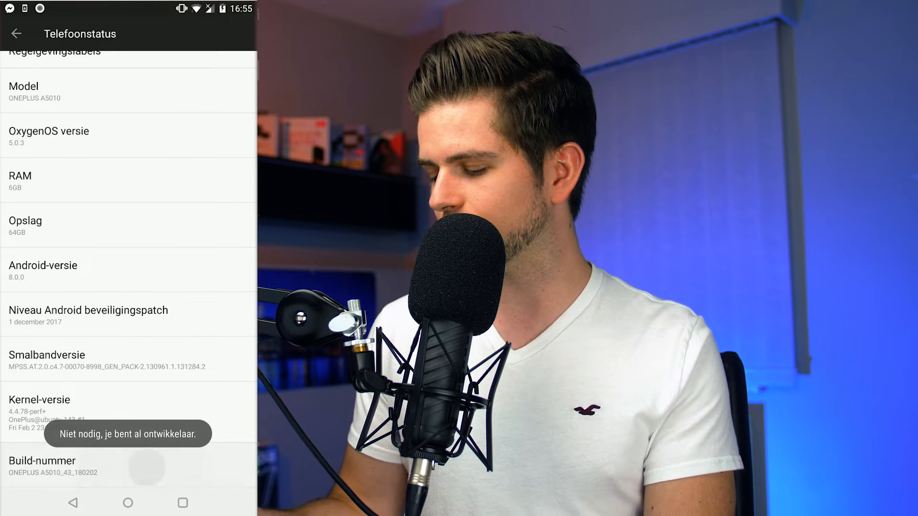
left_click(143, 466)
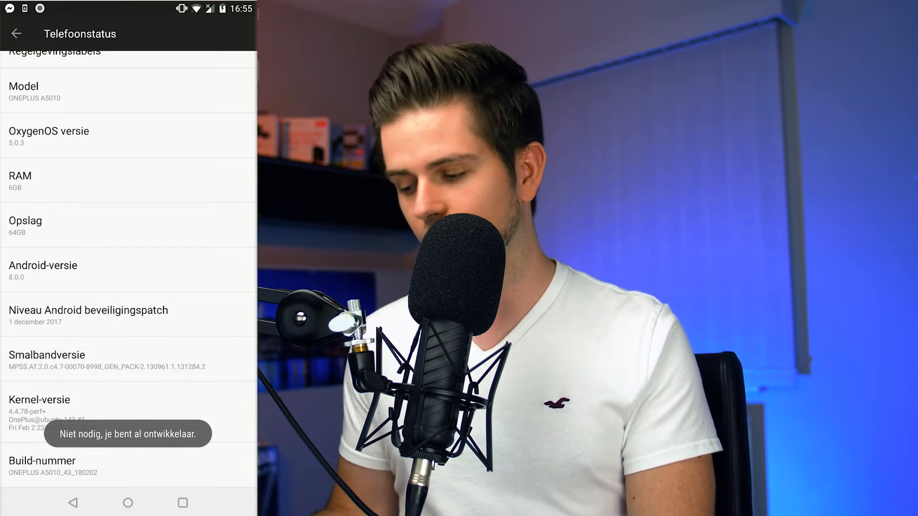
Step: Open Developer options and check that USB debugging is switched on
left_click(73, 503)
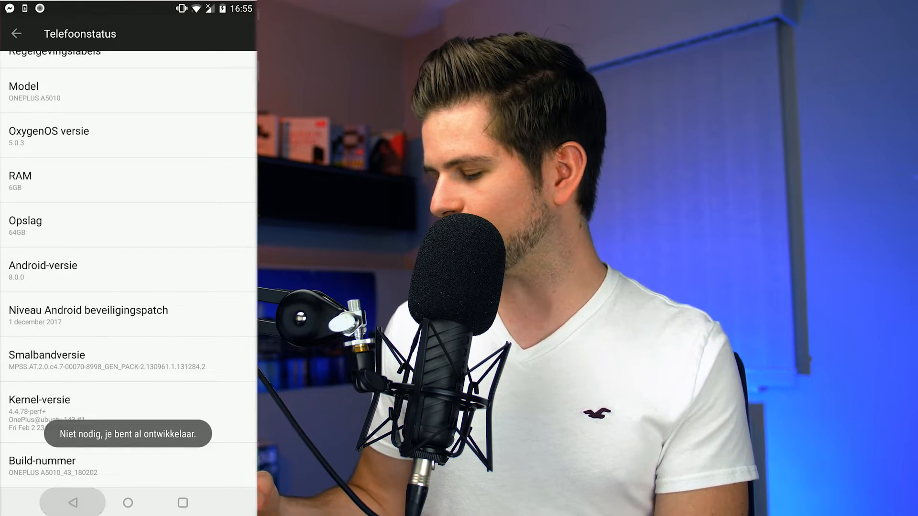
left_click(105, 374)
scroll(128, 268, "down", 5)
scroll(128, 239, "down", 3)
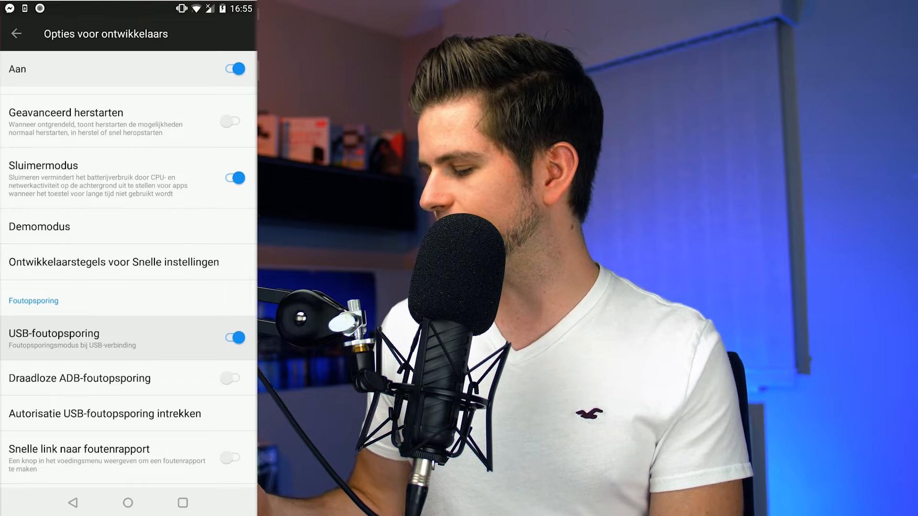
scroll(128, 268, "up", 1)
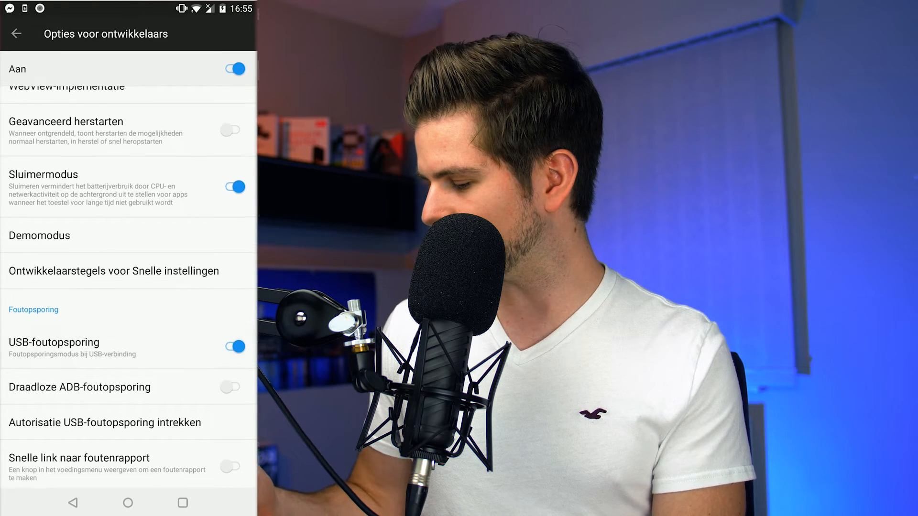
left_click(127, 502)
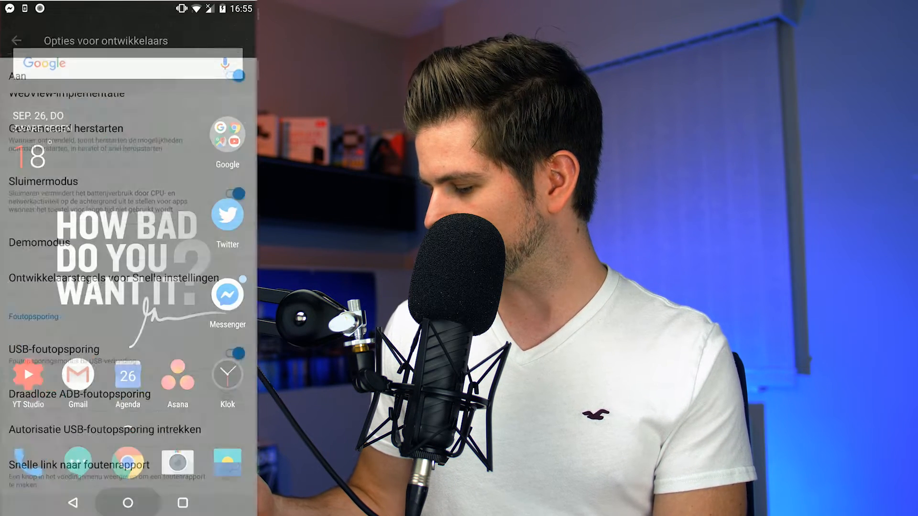
left_click(182, 503)
left_click(128, 503)
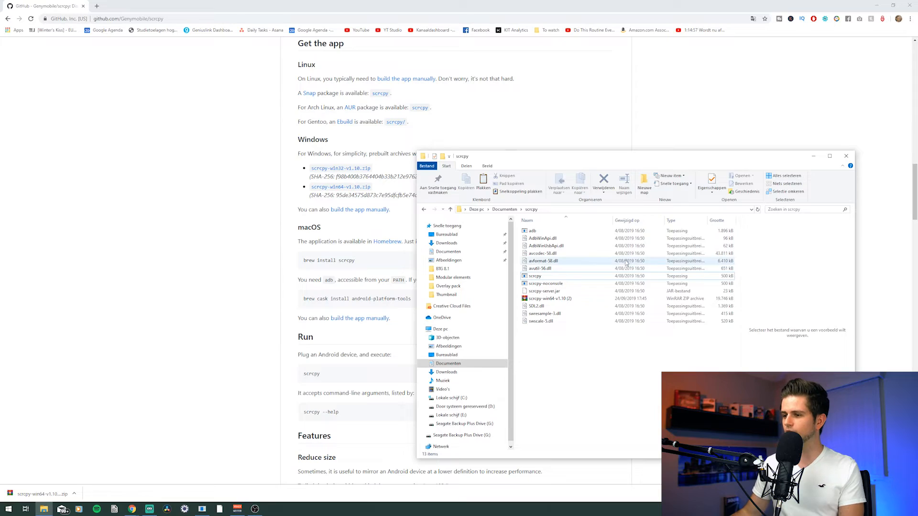
Step: Launch scrcpy from the extracted folder and open Mobile Legends on the mirrored phone
left_click(546, 276)
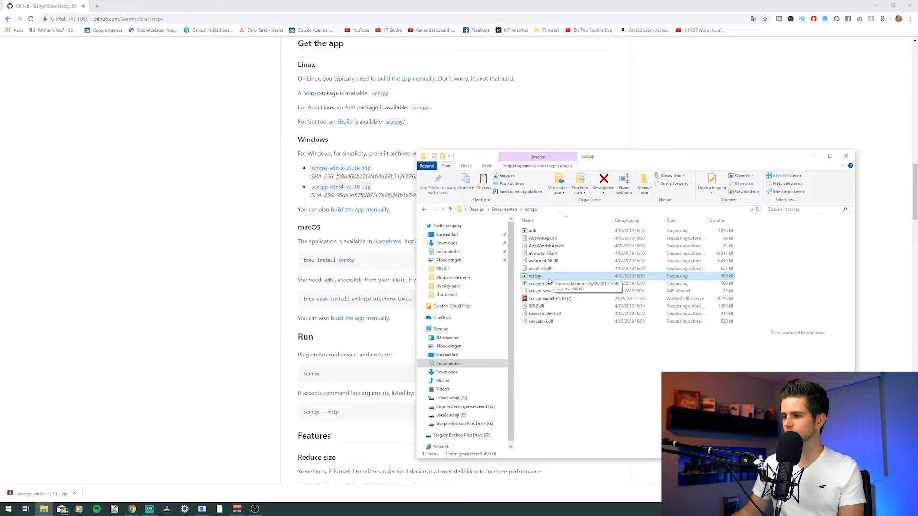
double_click(549, 281)
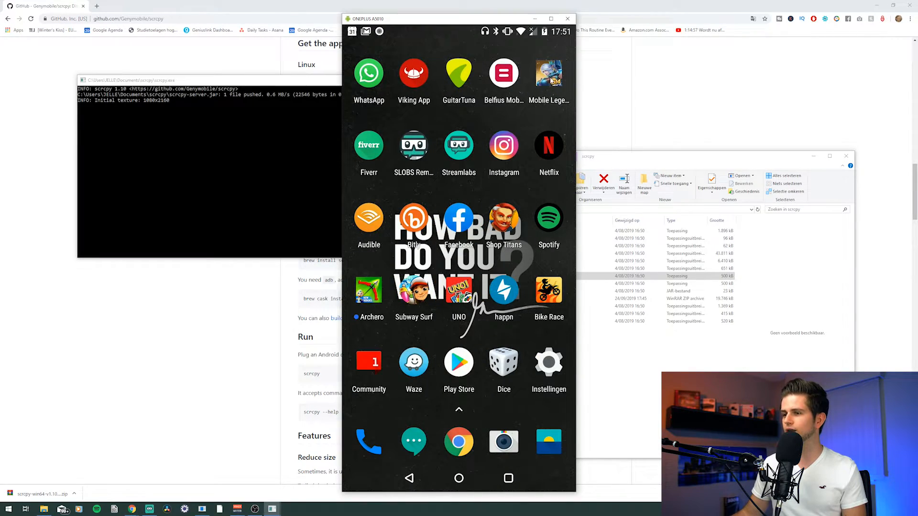
left_click(549, 76)
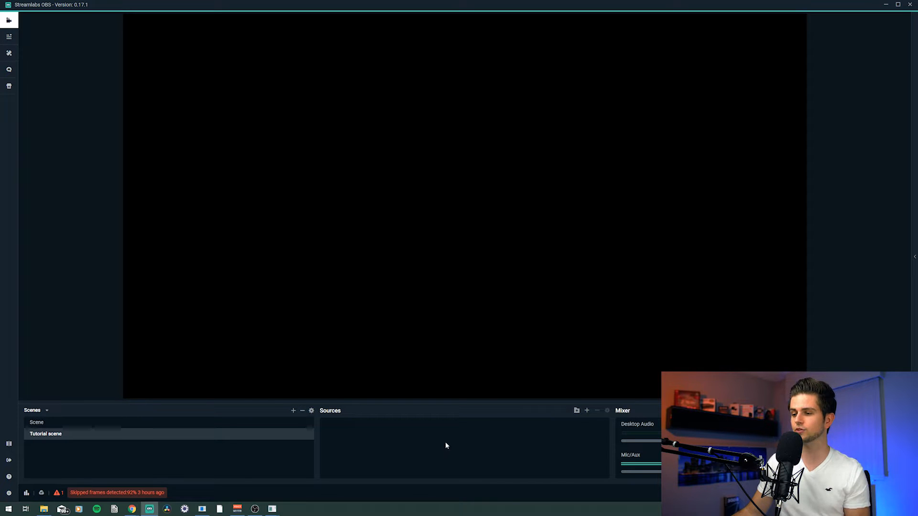
Step: Add a Game Capture source to the scene
left_click(587, 412)
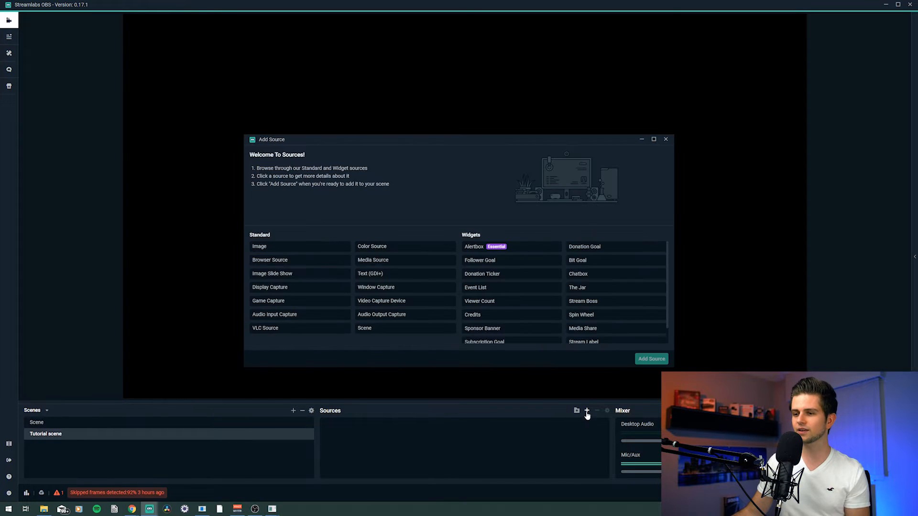
double_click(304, 301)
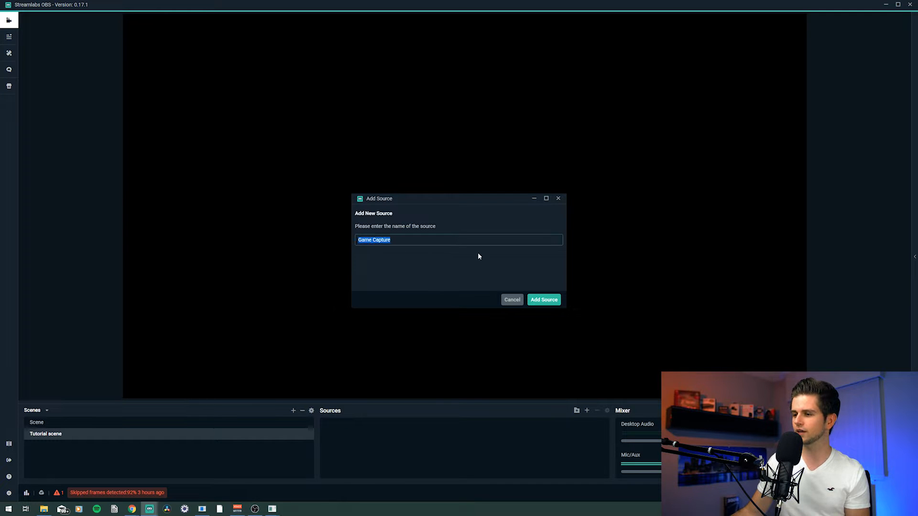
left_click(544, 300)
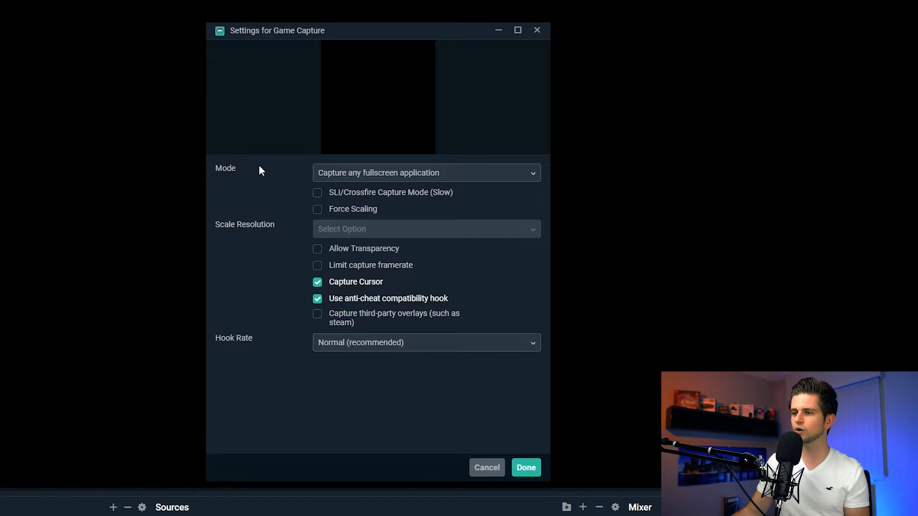
Step: Set the Game Capture mode to Capture specific window and pick the [scrcpy.exe]: ONEPLUS A5010 window
left_click(426, 179)
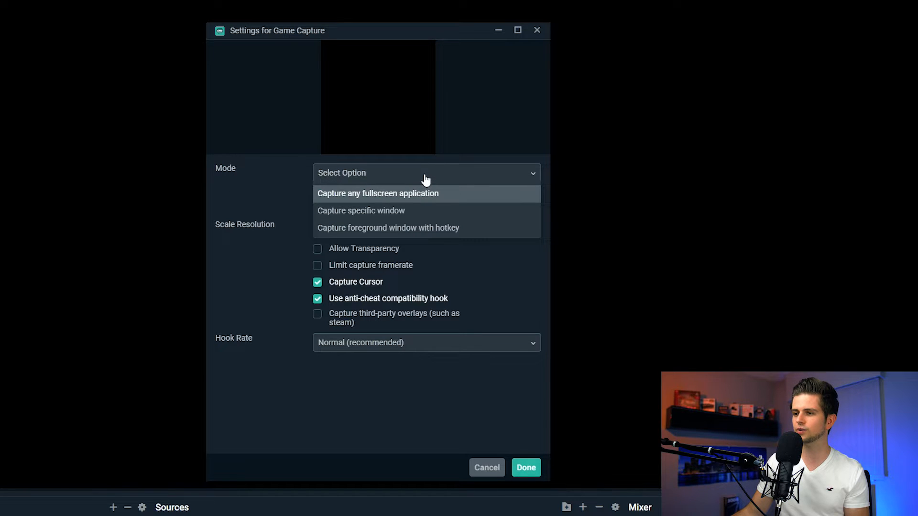
left_click(370, 211)
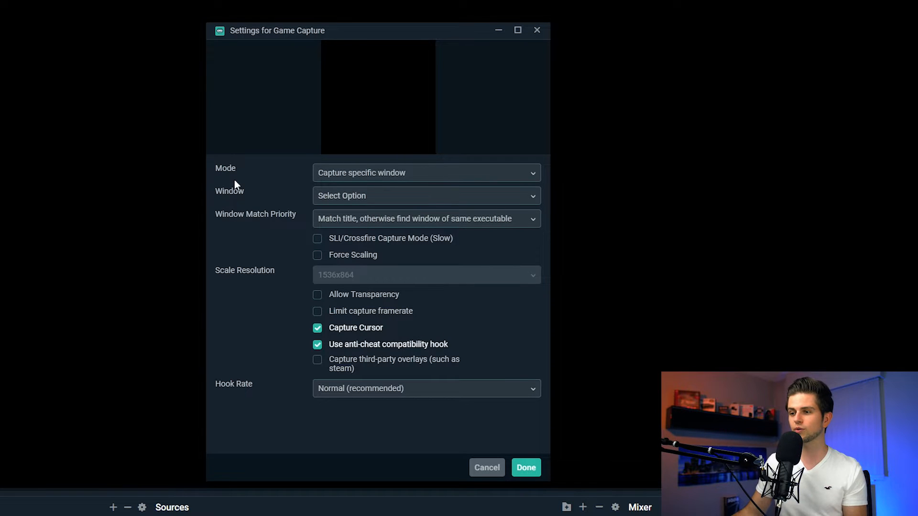
left_click(345, 198)
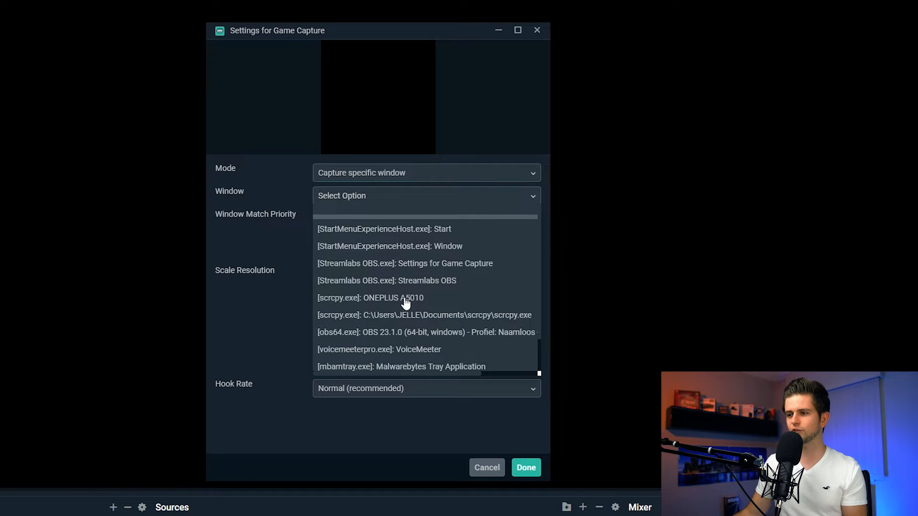
left_click(380, 297)
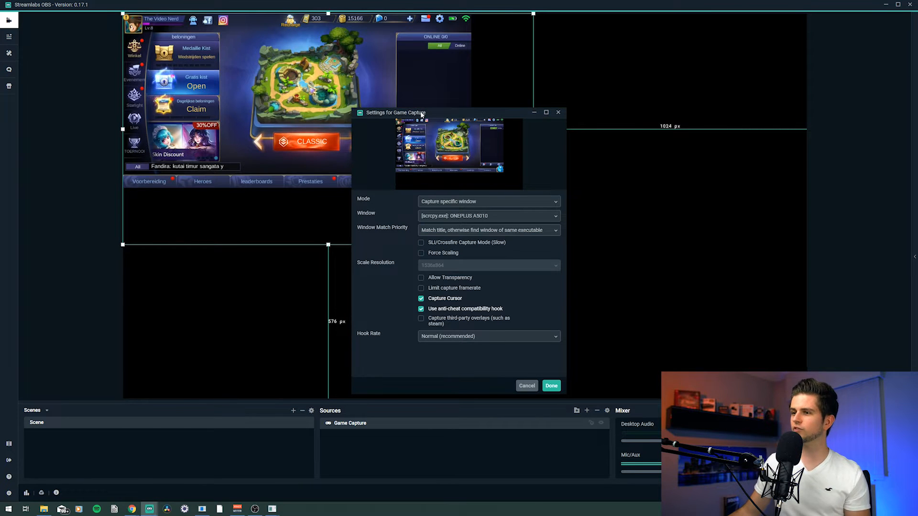
left_click_drag(421, 115, 676, 97)
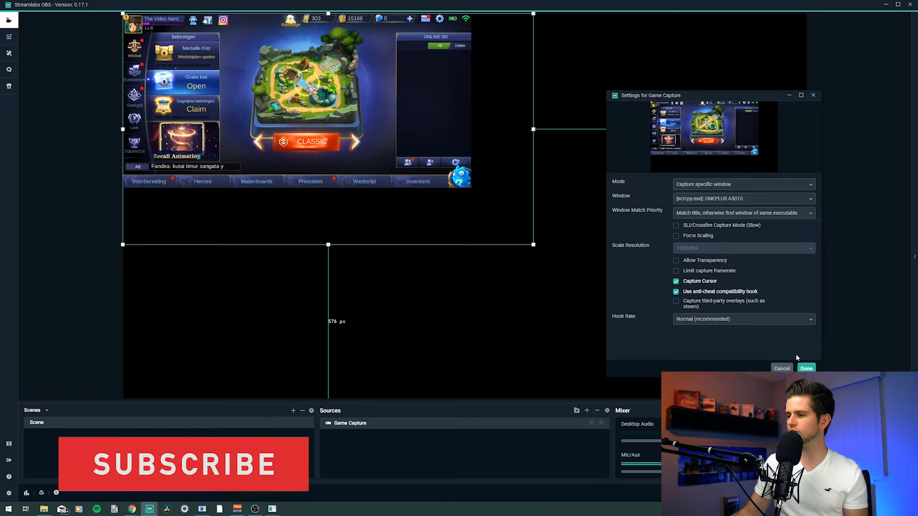
left_click(805, 368)
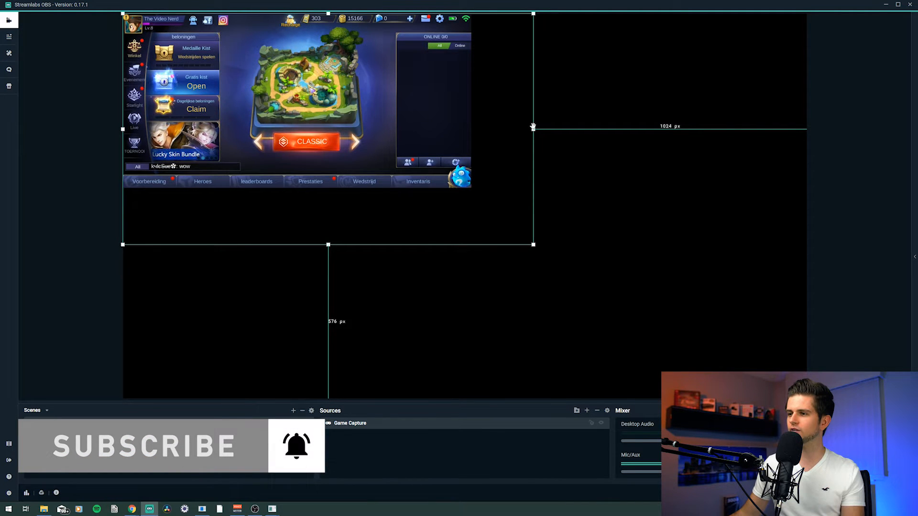
Step: Shrink the capture source's bounding frame to fit the game image
left_click_drag(534, 129, 471, 135)
left_click_drag(300, 244, 315, 189)
left_click(356, 209)
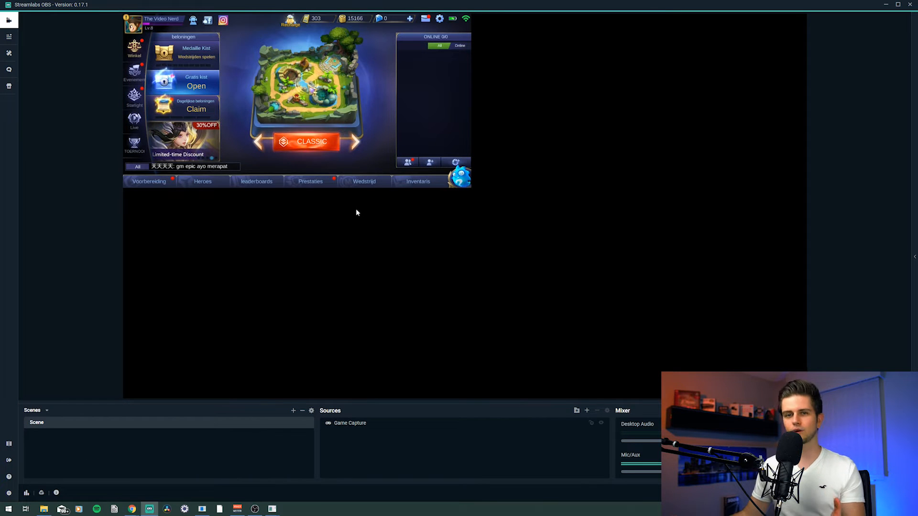
Step: Scale the capture source up by its corner so the game fills the canvas width
left_click_drag(316, 120, 316, 120)
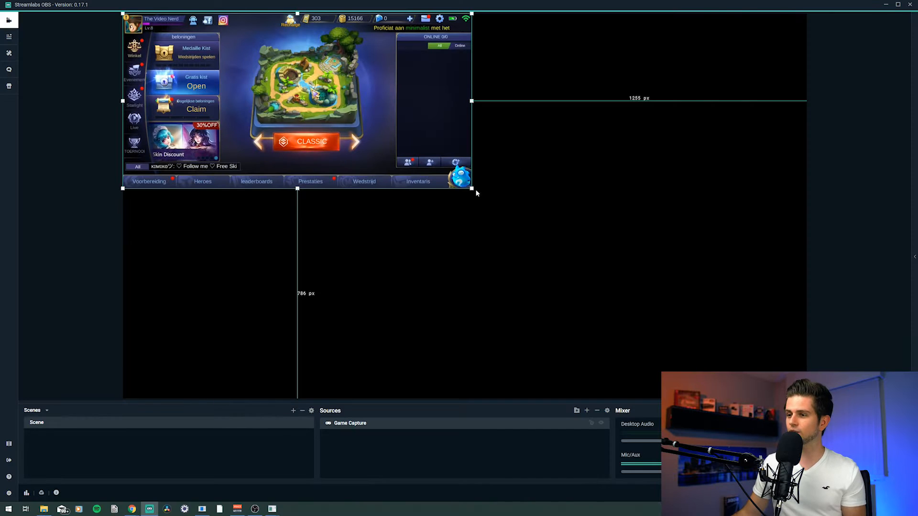
left_click_drag(471, 189, 807, 356)
left_click_drag(805, 356, 807, 357)
left_click(764, 367)
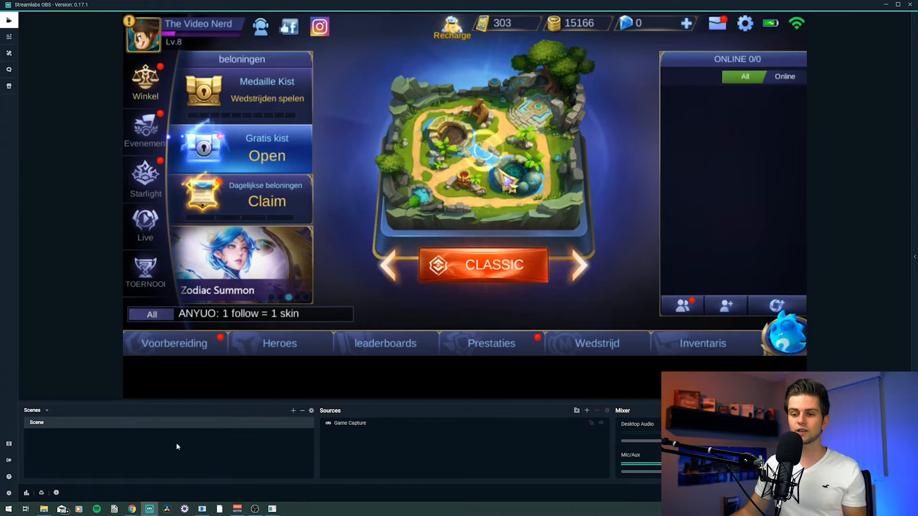
mouse_move(132, 509)
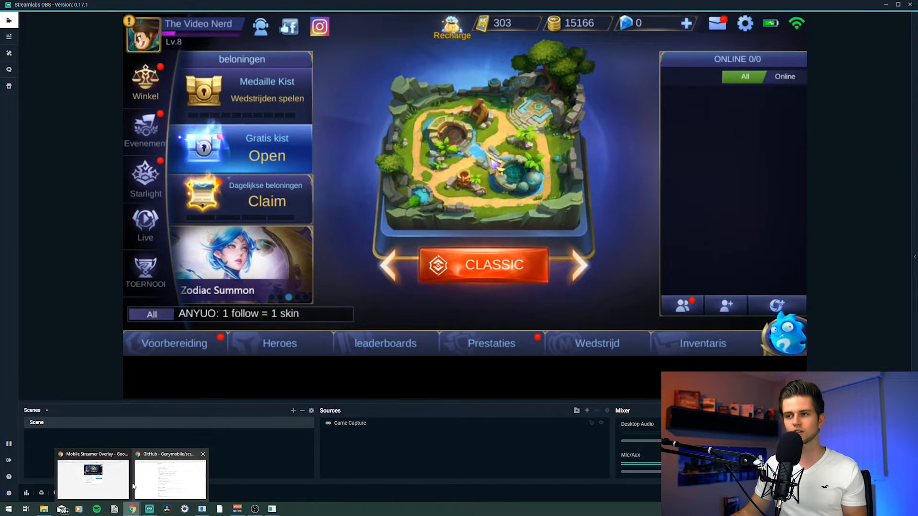
Step: Switch to the browser and browse the Mobile Streamer Overlay product images on Gumroad
left_click(93, 476)
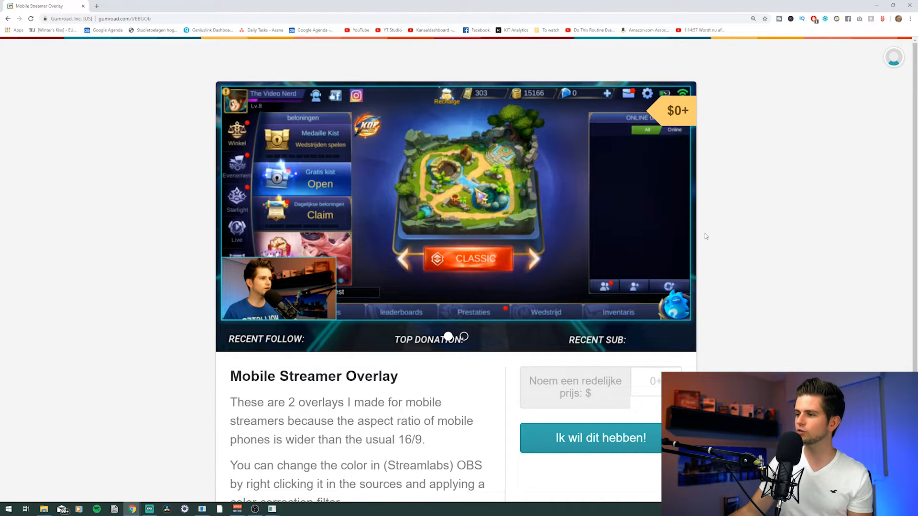
left_click(669, 218)
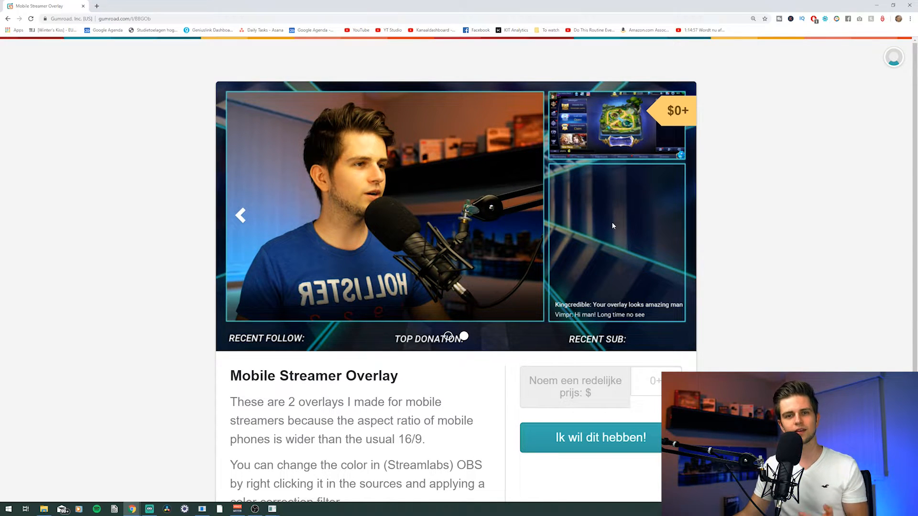
left_click(239, 215)
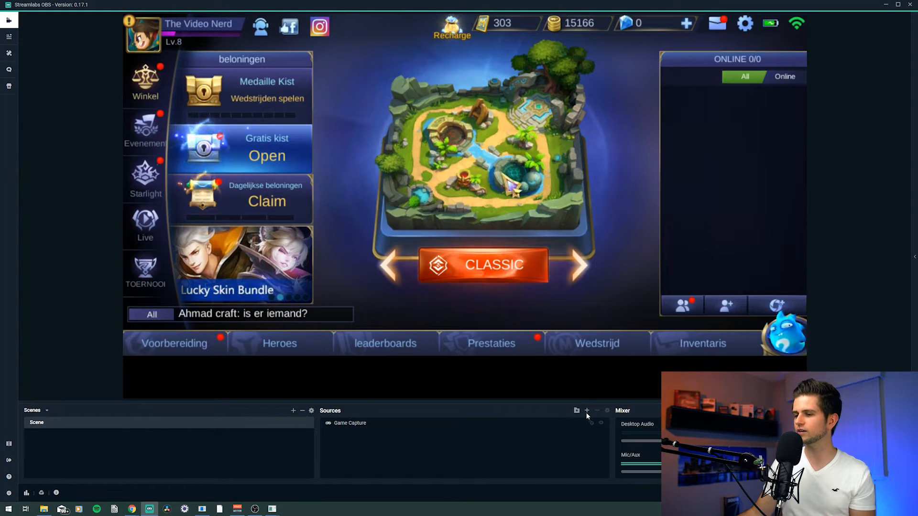
Step: Add a new Image source to the scene named overlay
left_click(586, 412)
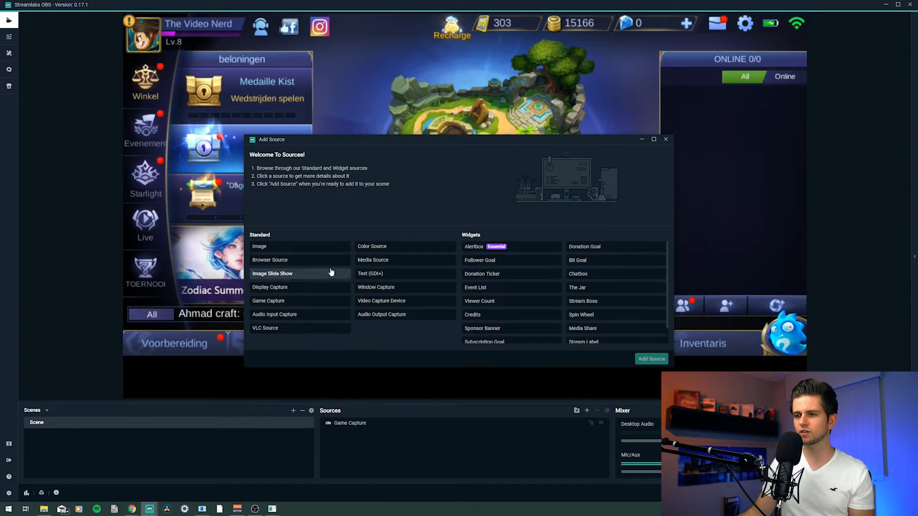
double_click(285, 246)
double_click(398, 237)
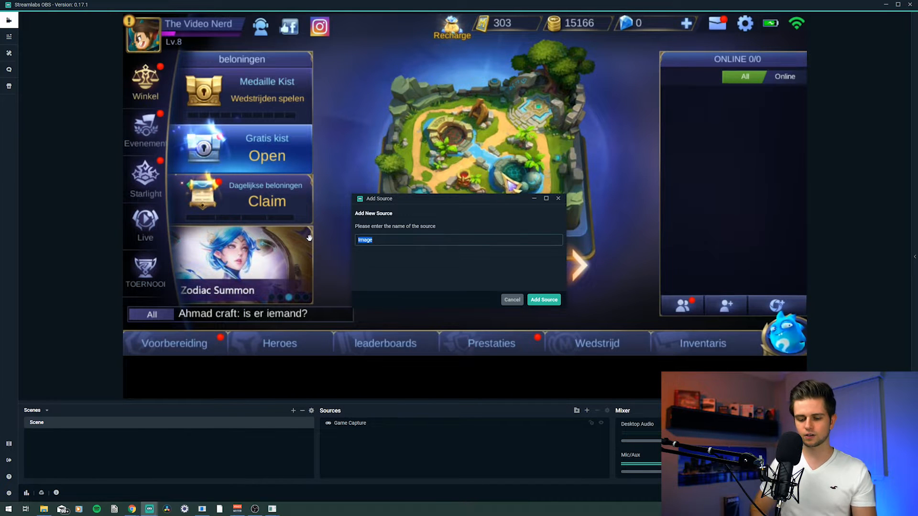
type("overlay")
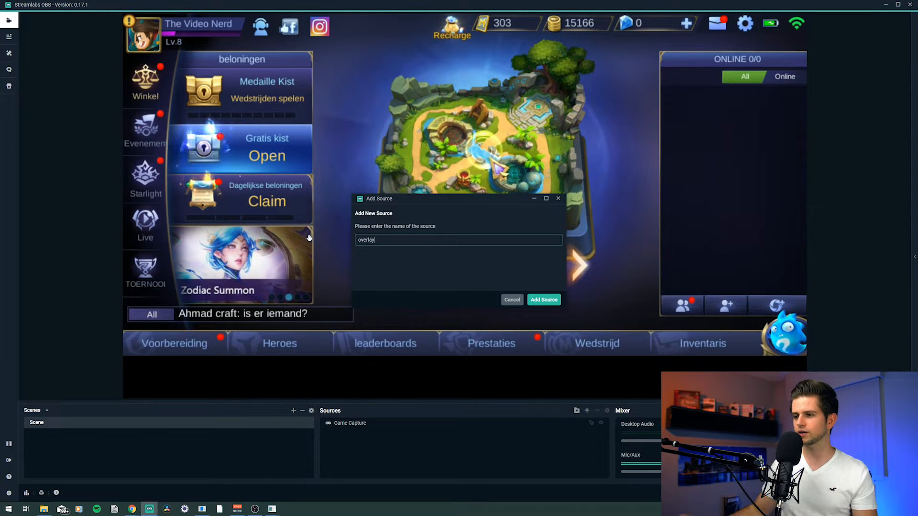
left_click(543, 300)
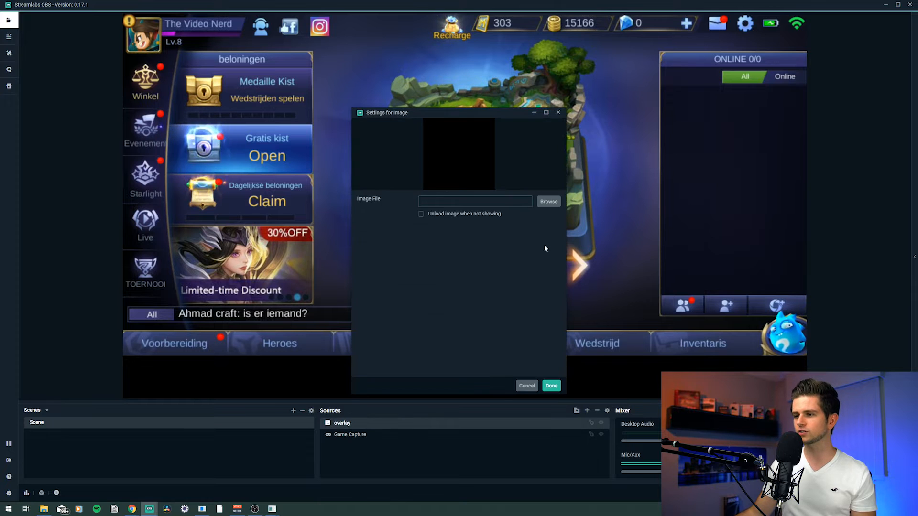
Step: Set the overlay image file to Widescreen phone from the Overlay pack folder and confirm the settings
left_click(549, 202)
left_click(259, 17)
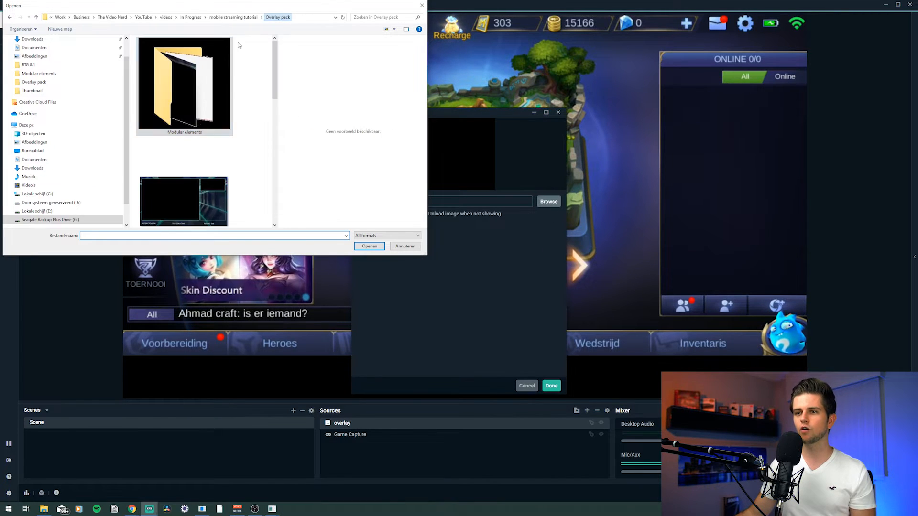
scroll(265, 120, "down", 5)
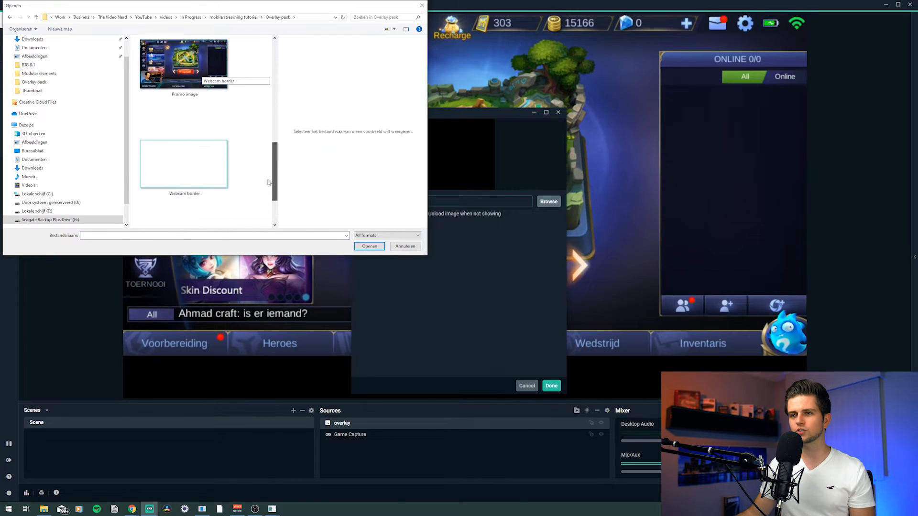
scroll(268, 139, "up", 3)
left_click(178, 158)
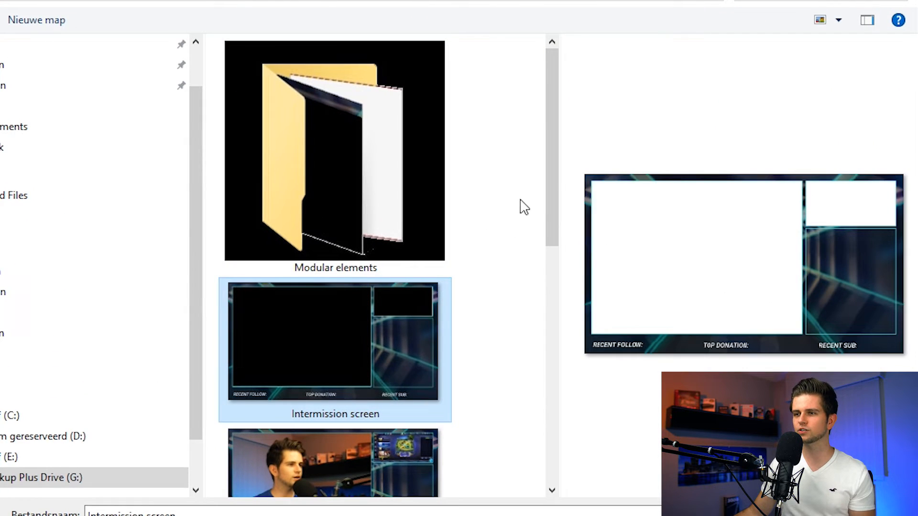
left_click_drag(553, 185, 569, 455)
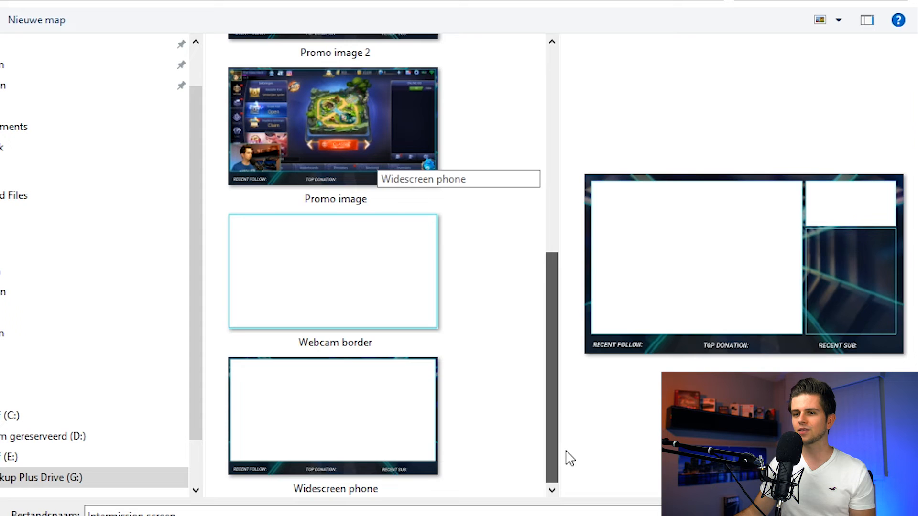
left_click(349, 439)
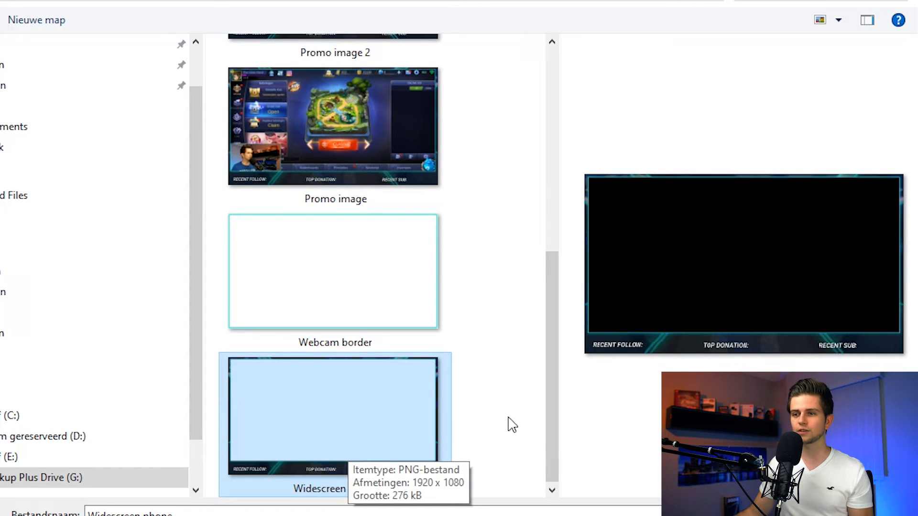
double_click(367, 415)
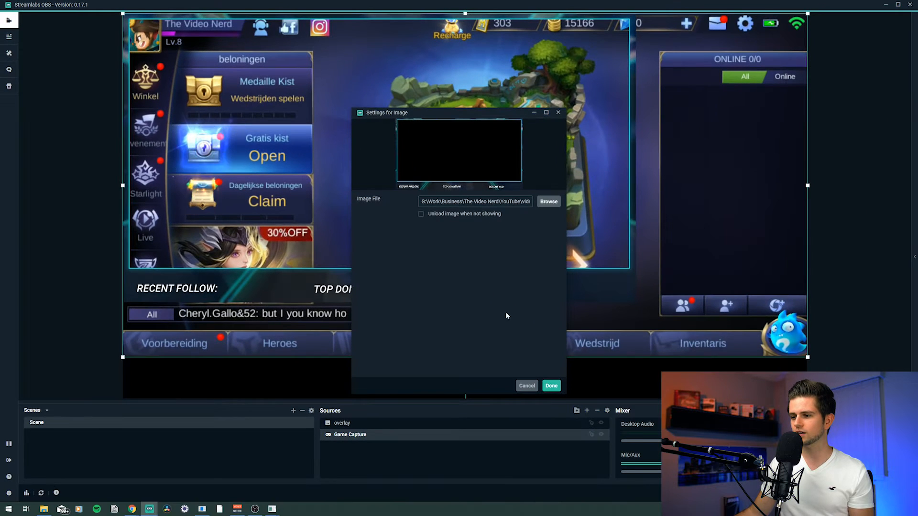
left_click(554, 387)
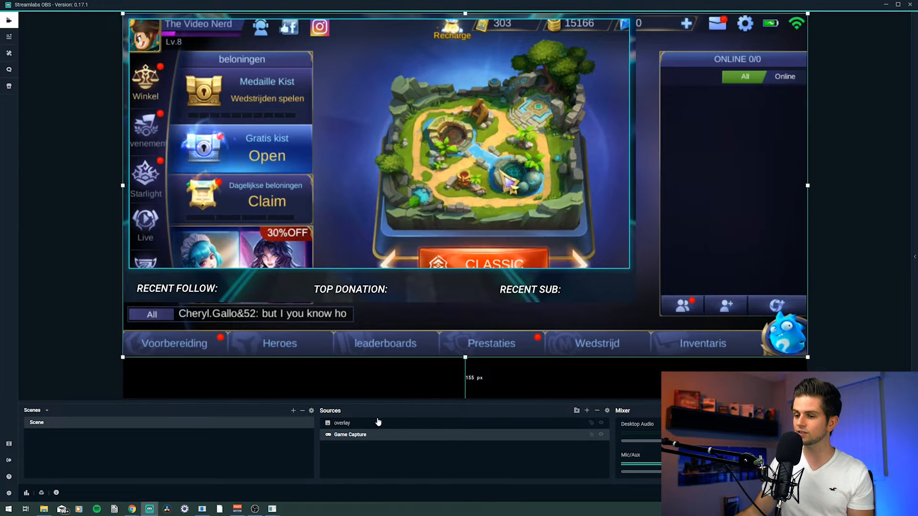
Step: Fit the overlay source to the screen
left_click(353, 424)
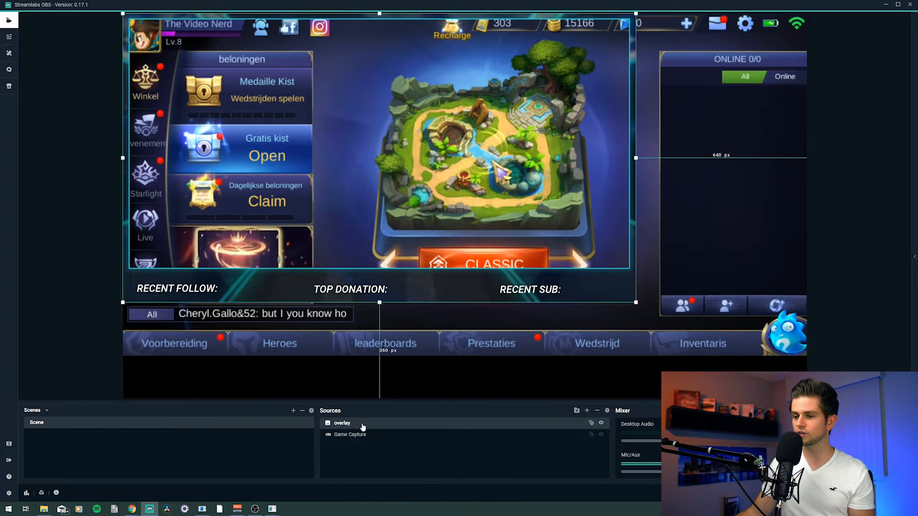
right_click(361, 423)
mouse_move(406, 299)
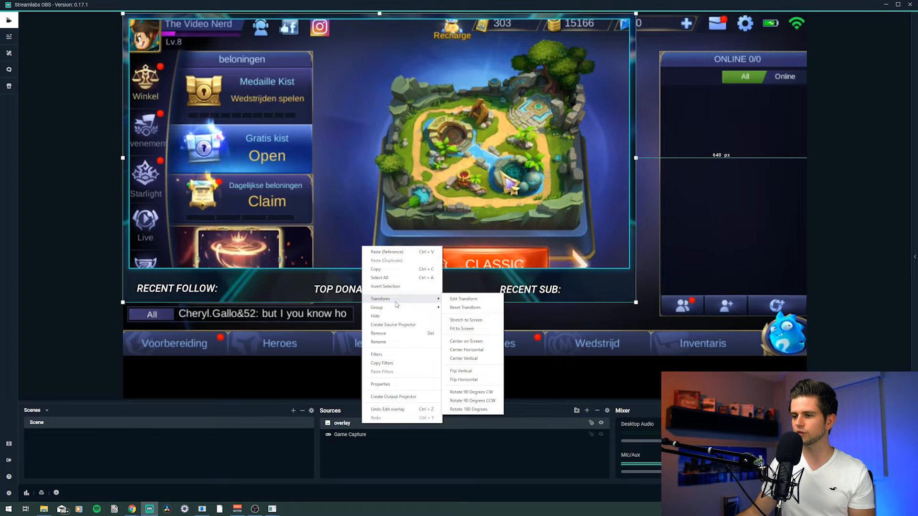
left_click(466, 329)
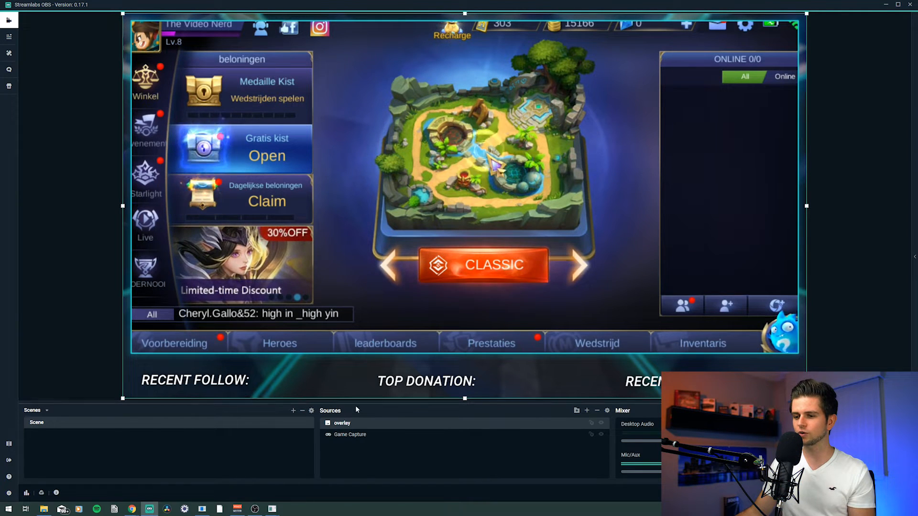
Step: Narrow the Game Capture source from both sides so it sits inside the overlay frame
left_click(353, 436)
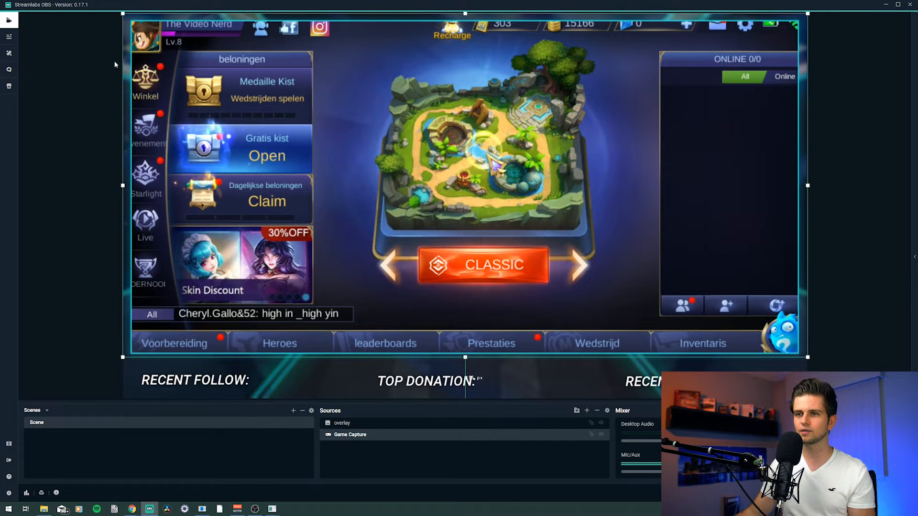
left_click_drag(123, 186, 131, 186)
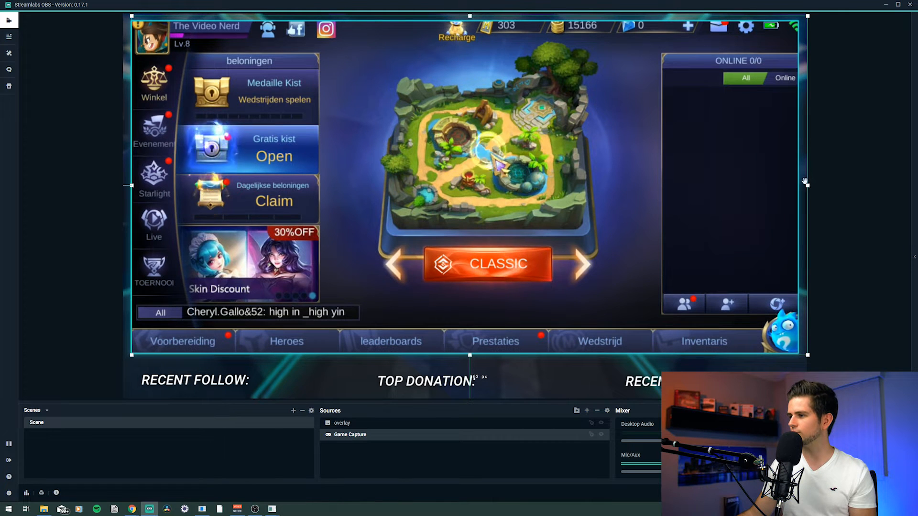
left_click_drag(808, 185, 797, 186)
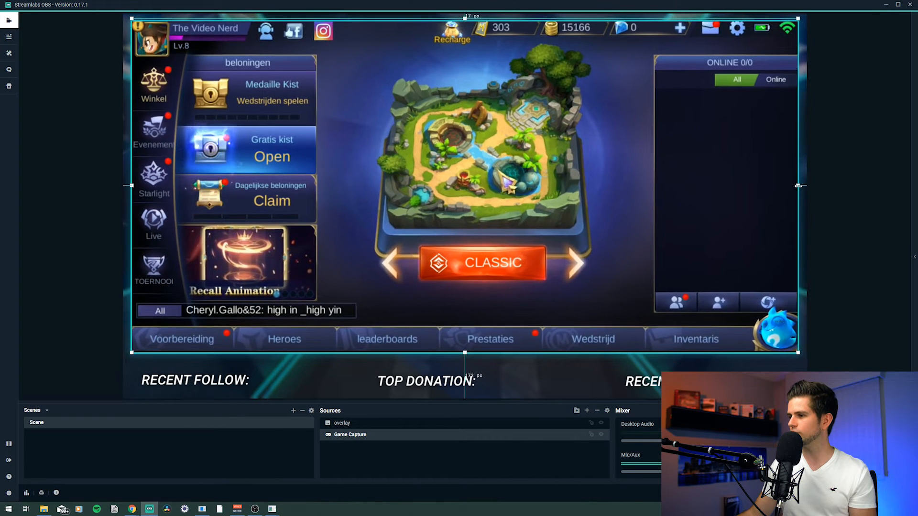
Step: Open the scrcpy mirror window, go back from the Classic lobby to the game's main menu, and minimize the window
left_click(89, 288)
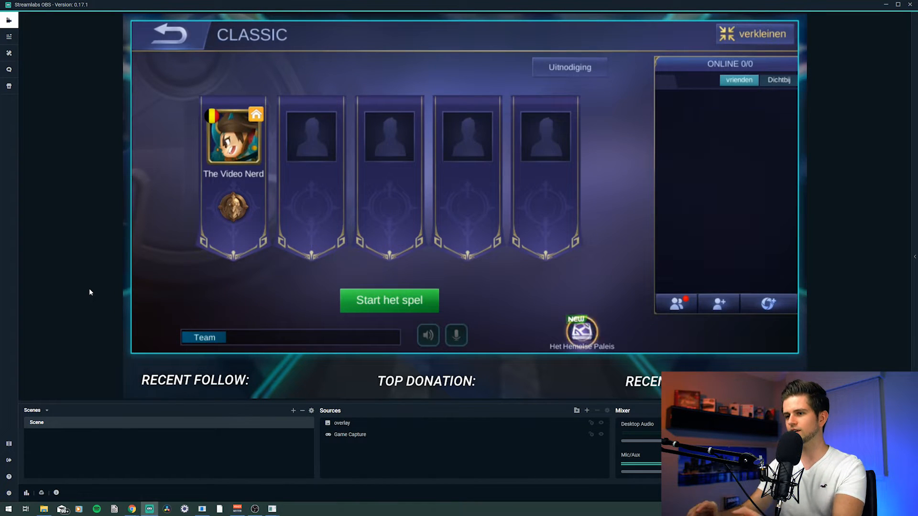
mouse_move(269, 509)
left_click(370, 456)
left_click_drag(595, 45, 678, 48)
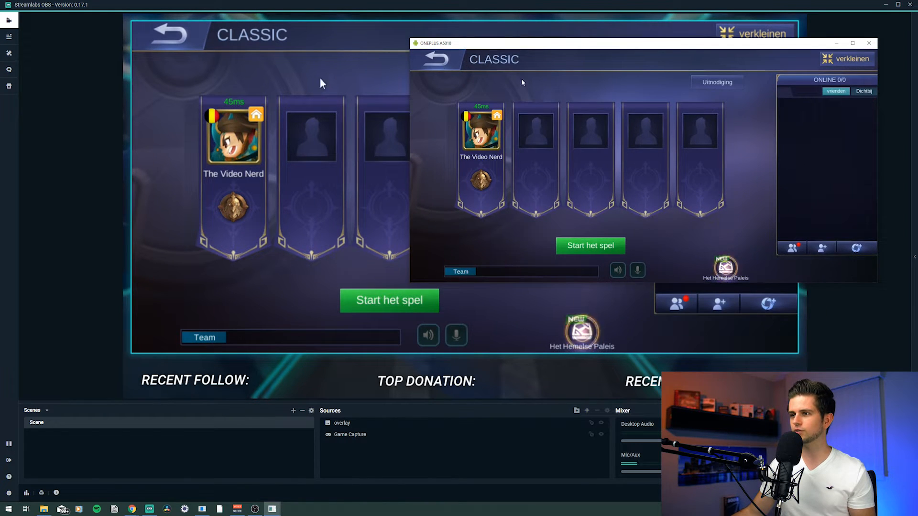
left_click(436, 59)
left_click(835, 44)
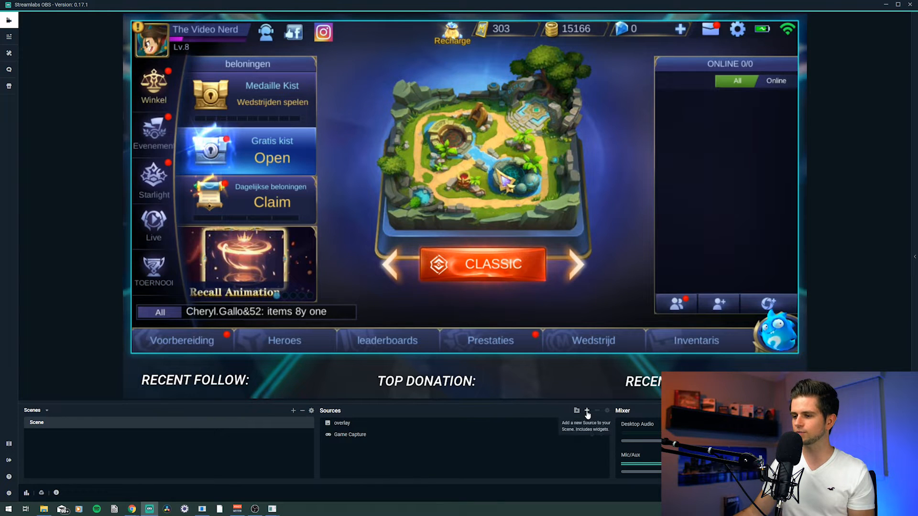
Step: Add a Video Capture Device source named webcam and confirm its settings
left_click(587, 412)
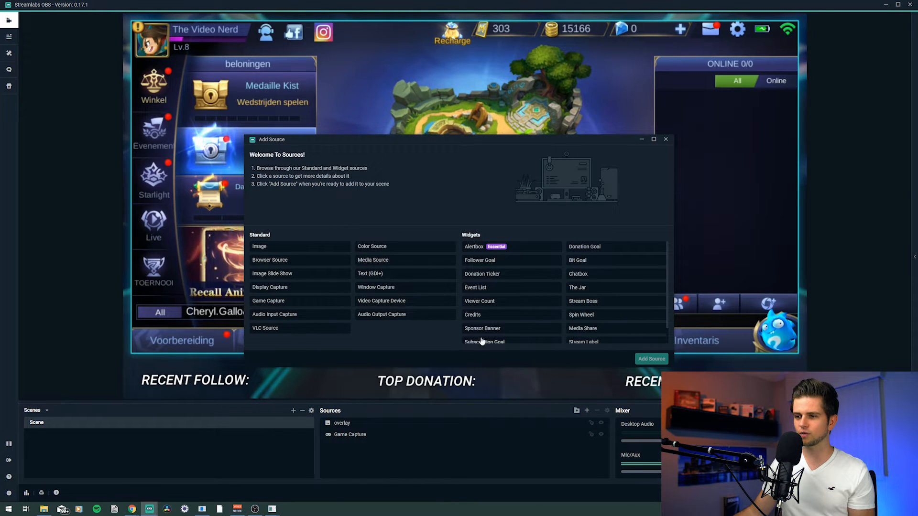
double_click(410, 302)
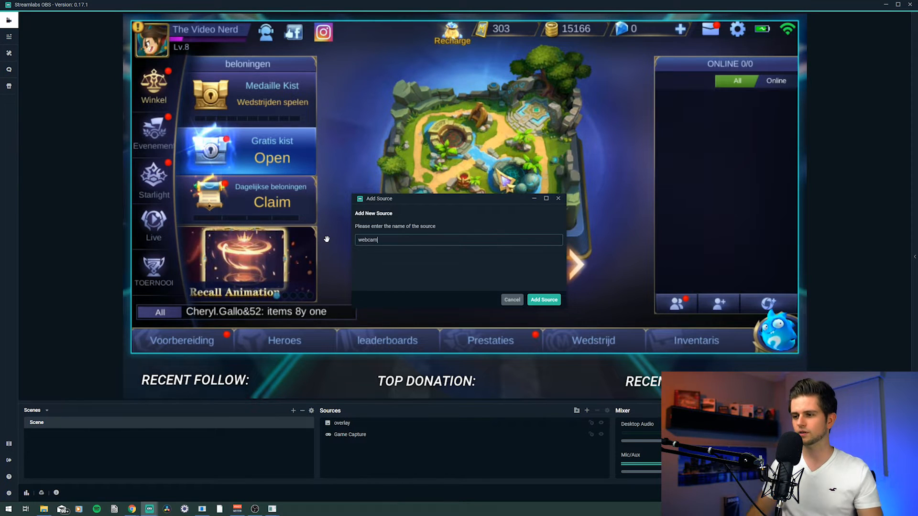
type("webcam")
left_click(541, 299)
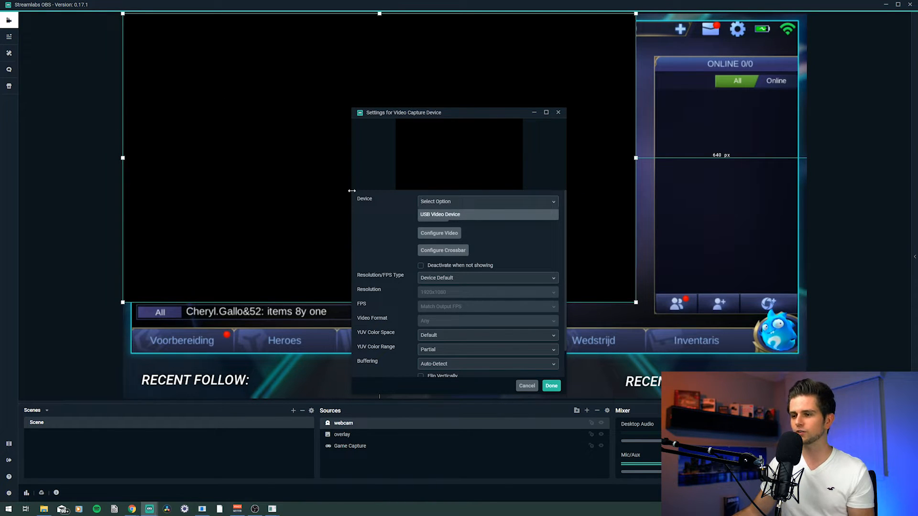
left_click(551, 386)
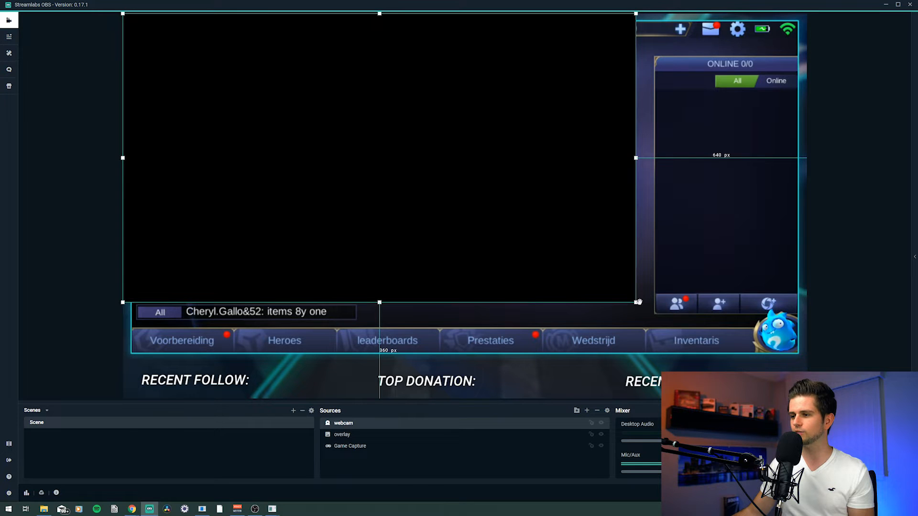
Step: Shrink the webcam source and move it to the lower-left corner of the game image
left_click_drag(636, 302, 262, 101)
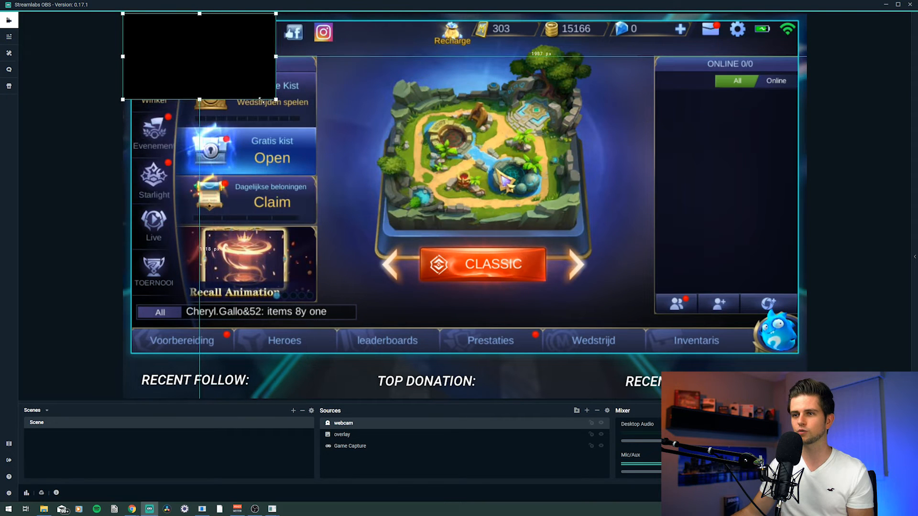
left_click_drag(173, 45, 192, 307)
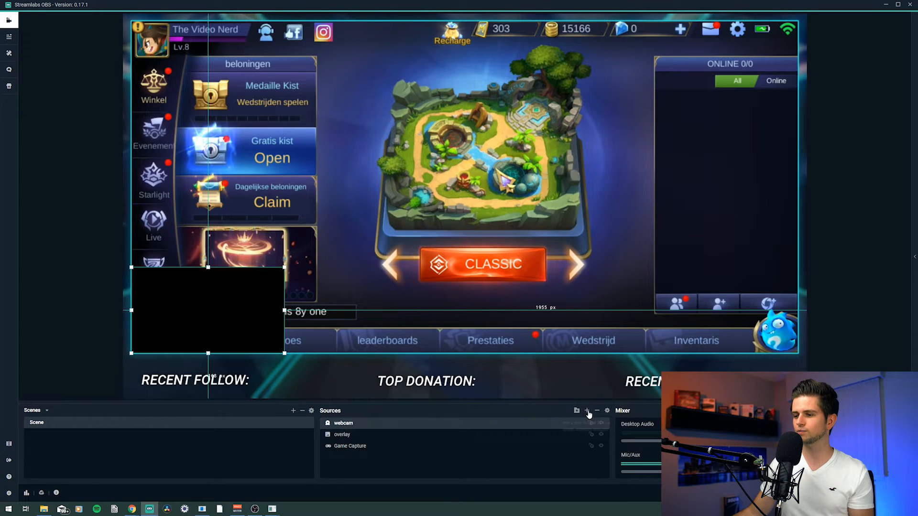
Step: Add a new Image source named webcam border instead of an existing one
left_click(587, 411)
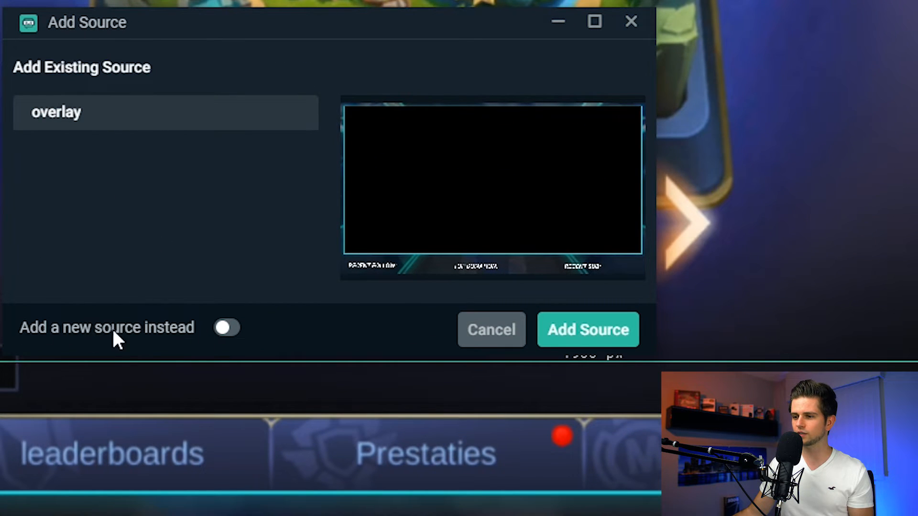
left_click(225, 329)
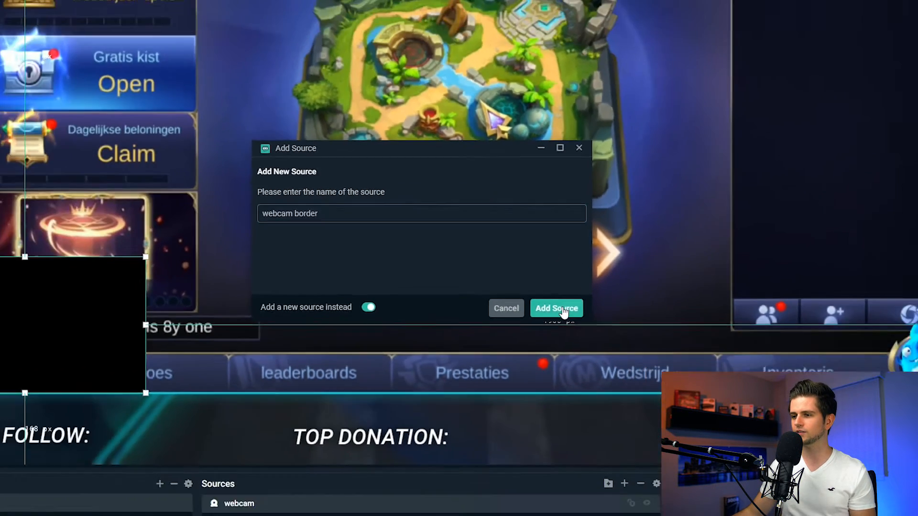
left_click(588, 330)
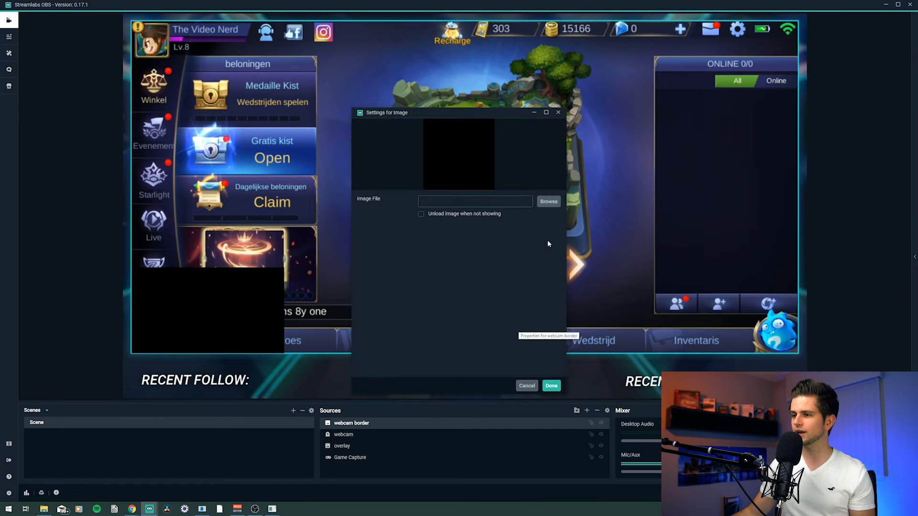
Step: Set the image file of the webcam border source to the Webcam border image from the Overlay pack folder and confirm
left_click(548, 202)
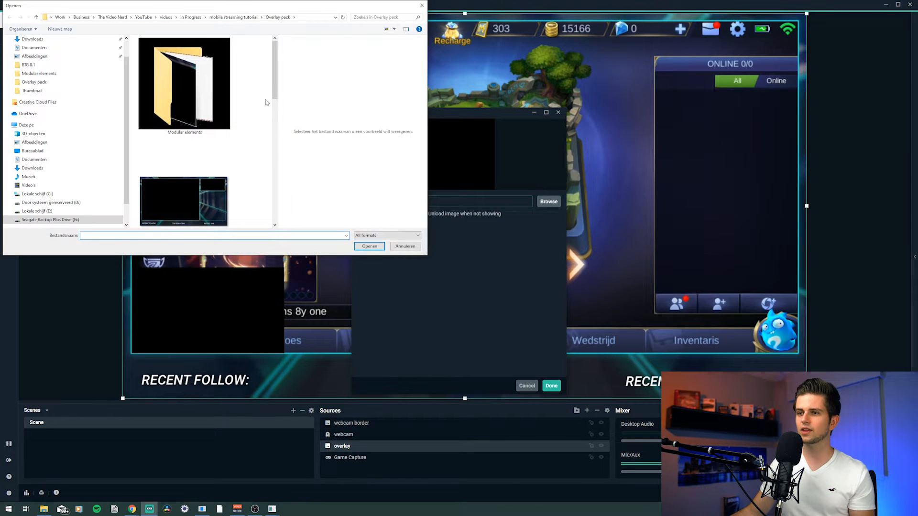
left_click_drag(276, 77, 268, 201)
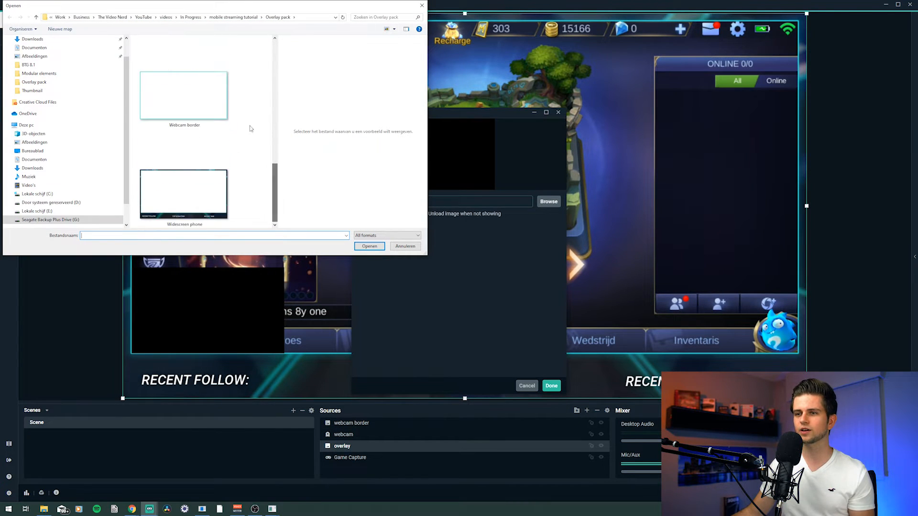
left_click(182, 103)
double_click(182, 103)
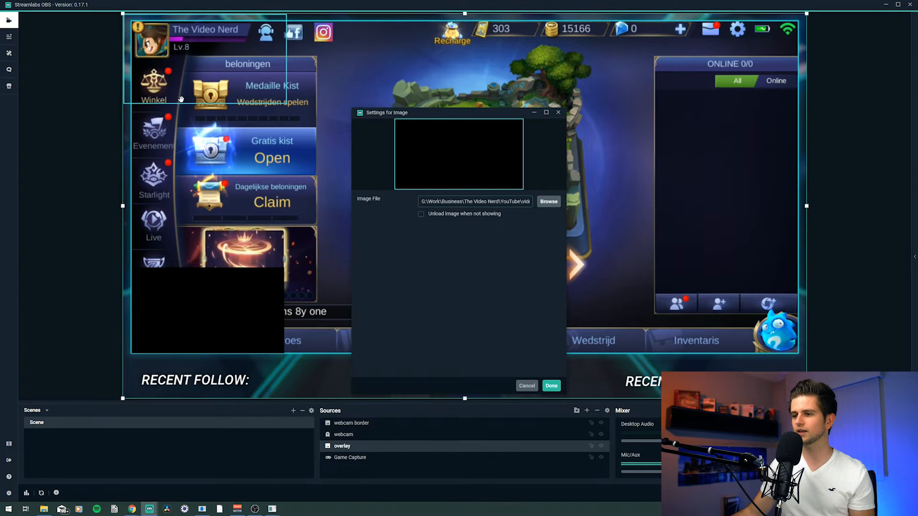
left_click(552, 386)
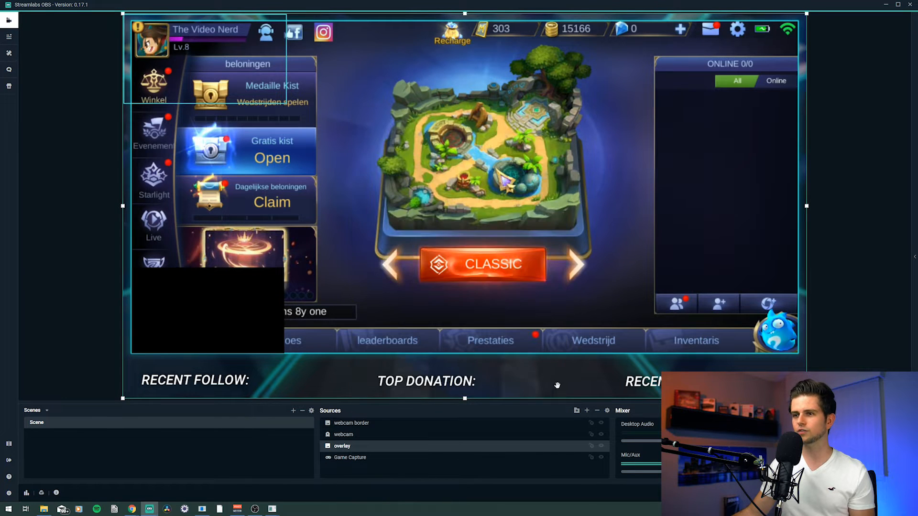
Step: Move and resize the webcam border so it frames the webcam in the lower-left corner of the game image
left_click(351, 423)
left_click_drag(228, 72, 240, 322)
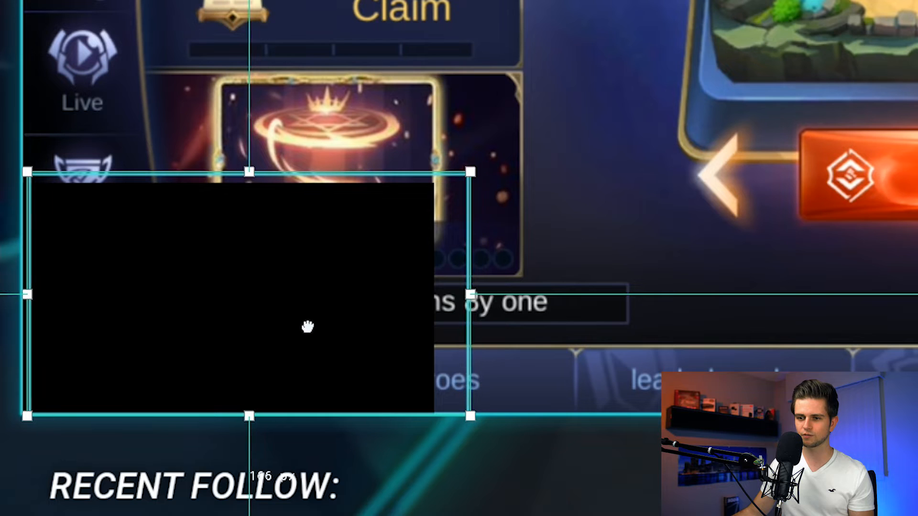
left_click_drag(307, 326, 299, 326)
left_click_drag(462, 171, 453, 187)
left_click_drag(450, 190, 448, 195)
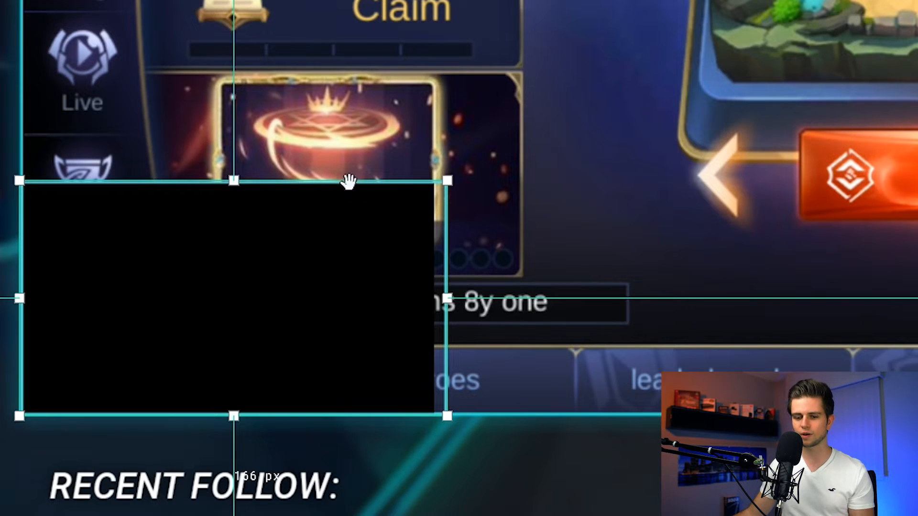
left_click_drag(449, 294, 439, 310)
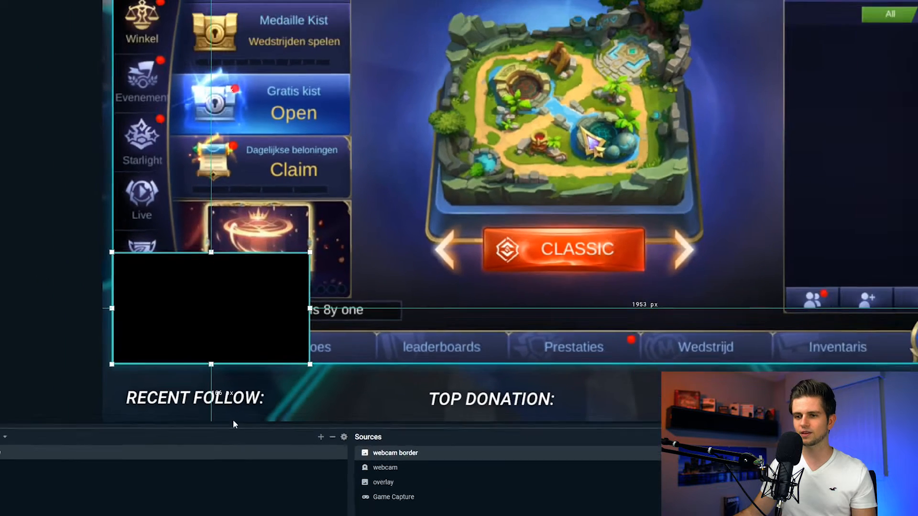
left_click(81, 328)
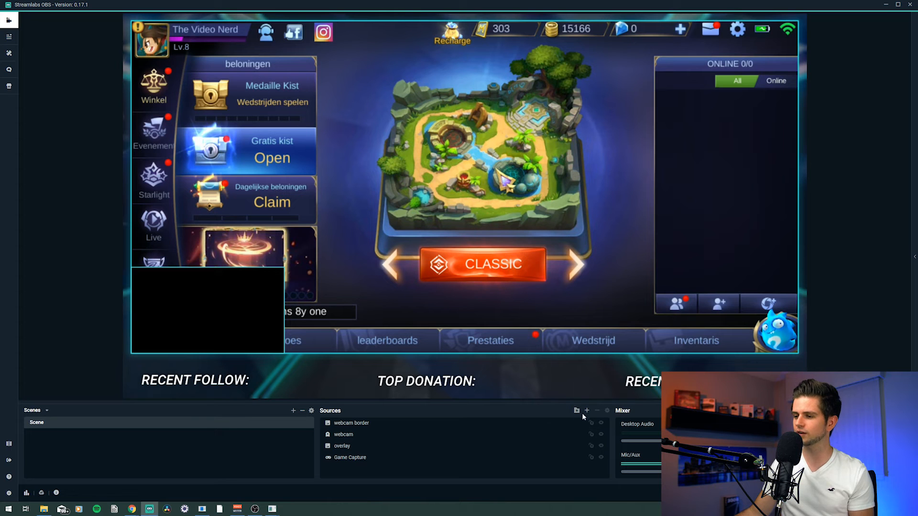
Step: Add a Stream Label widget source named recent follow
left_click(586, 411)
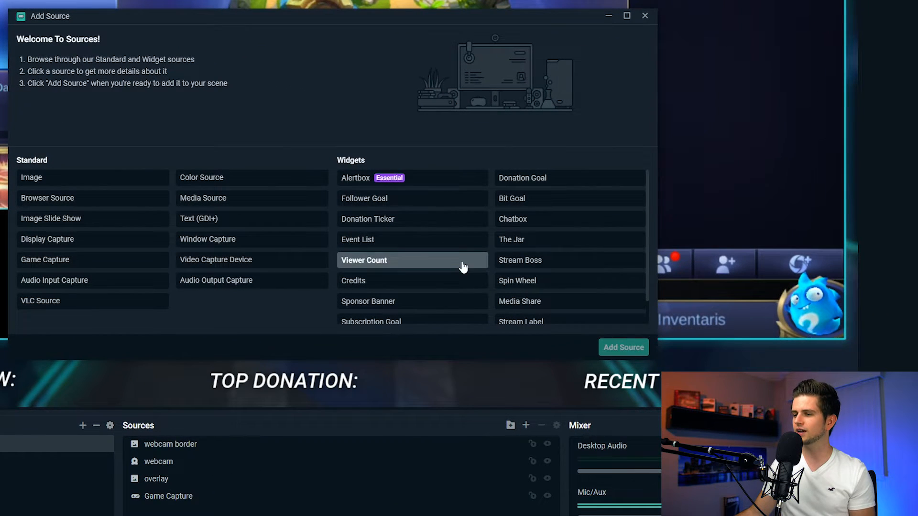
scroll(573, 244, "down", 1)
left_click(556, 301)
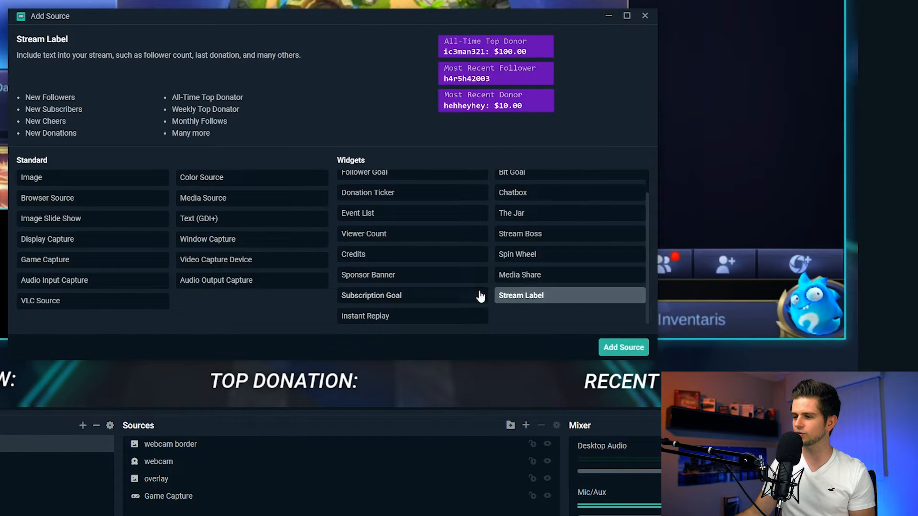
left_click(623, 347)
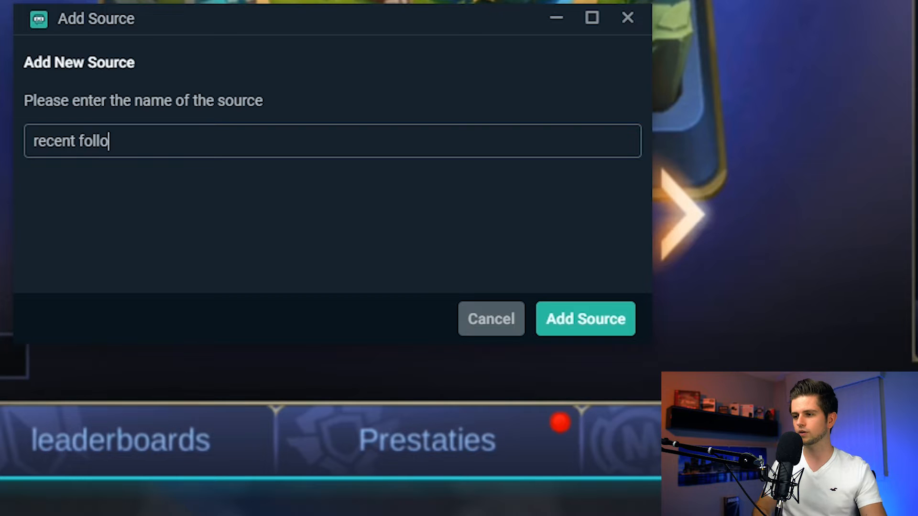
left_click(595, 333)
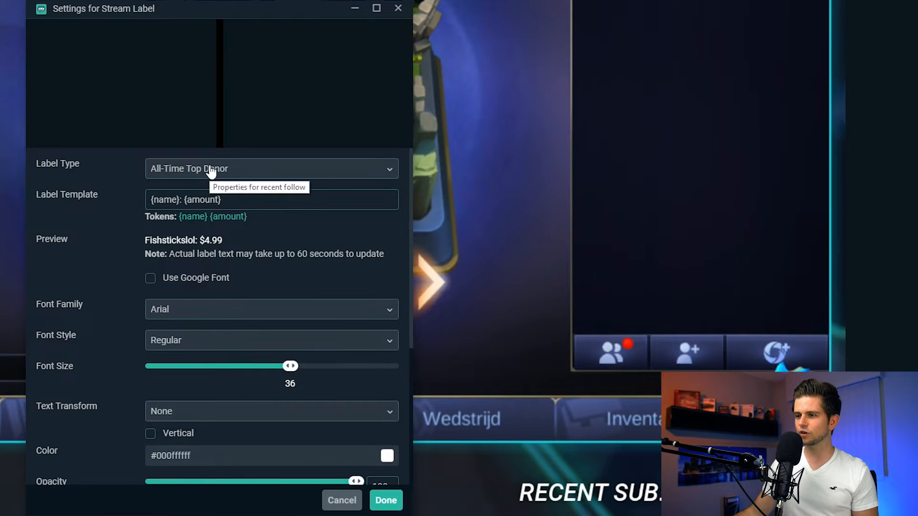
Step: Set the stream label's type to Most Recent Follower and confirm its settings
left_click(211, 170)
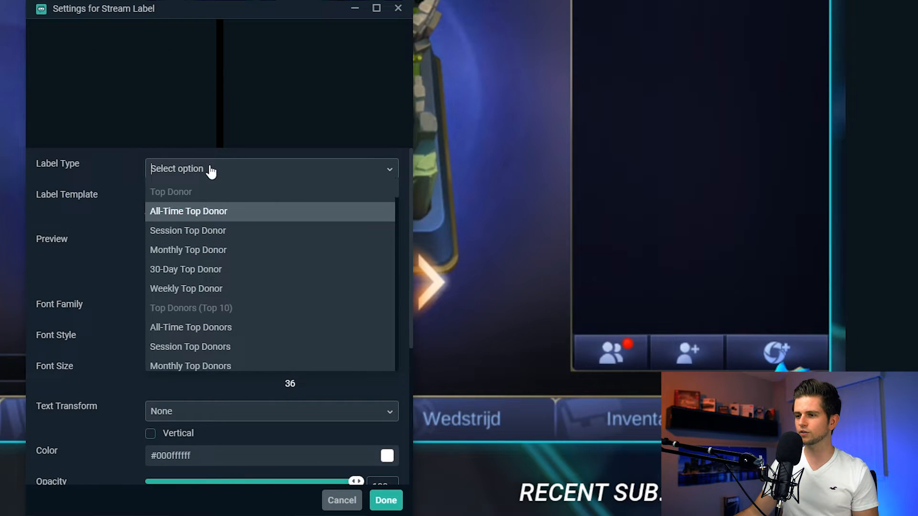
scroll(236, 245, "down", 15)
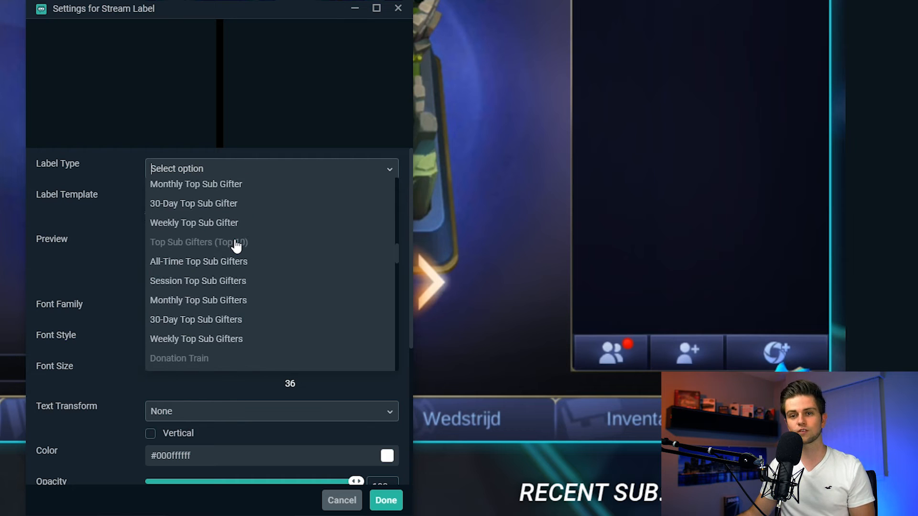
scroll(236, 245, "down", 15)
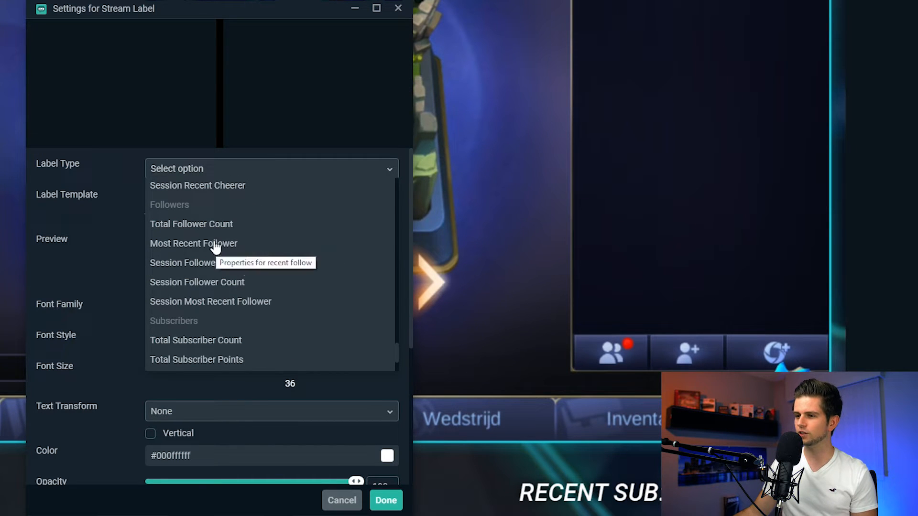
left_click(215, 244)
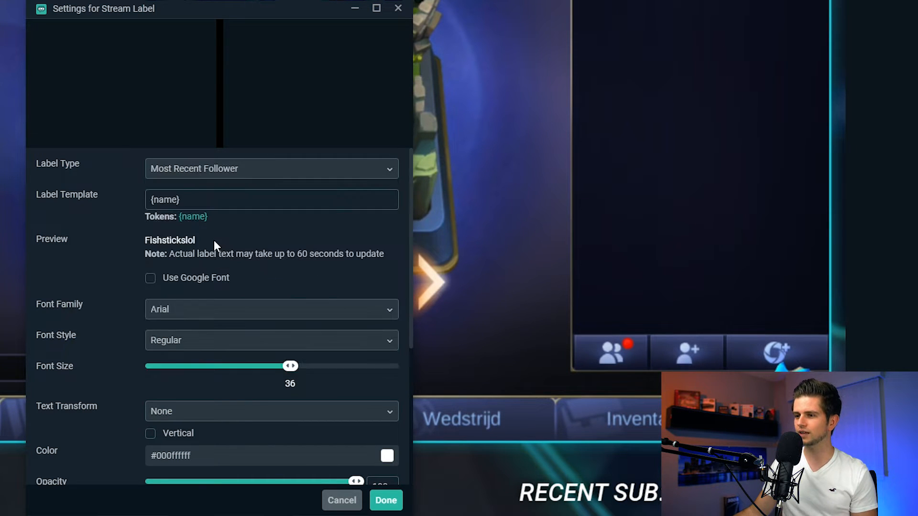
left_click(203, 314)
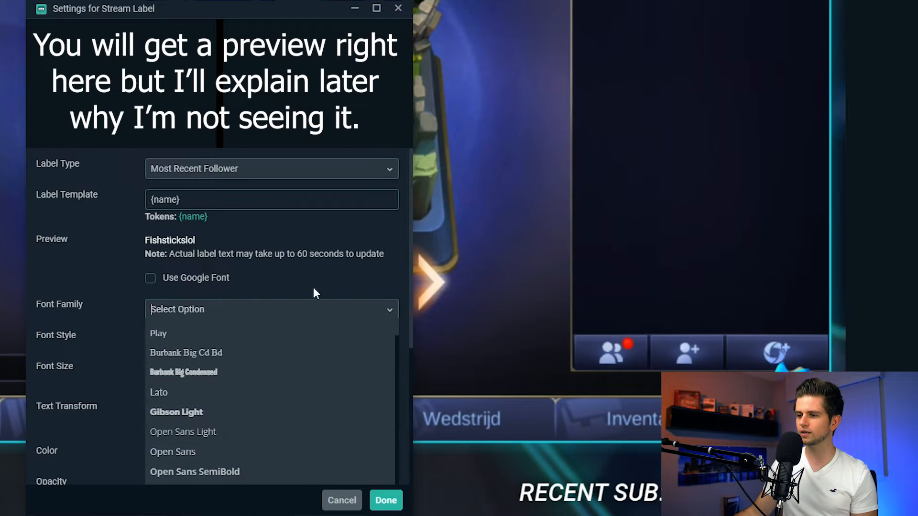
left_click(100, 312)
scroll(217, 346, "down", 3)
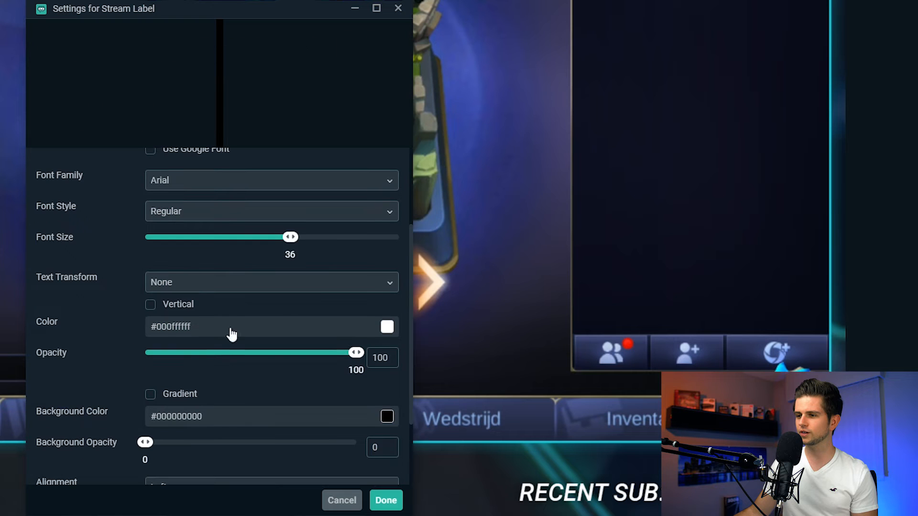
scroll(180, 296, "down", 3)
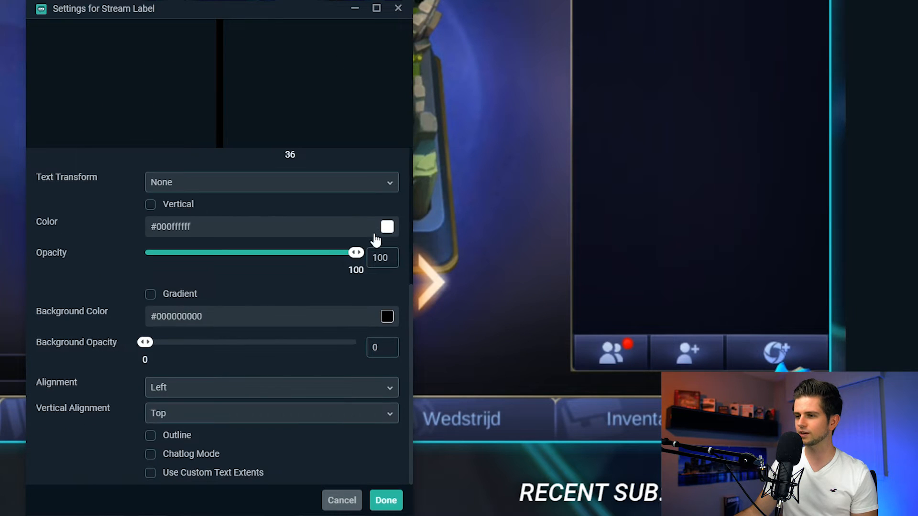
left_click(387, 228)
left_click(387, 228)
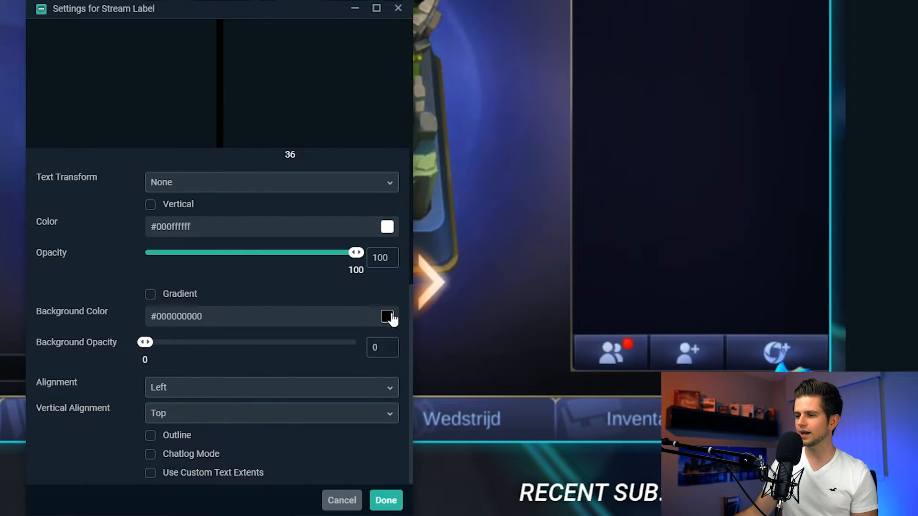
left_click(388, 501)
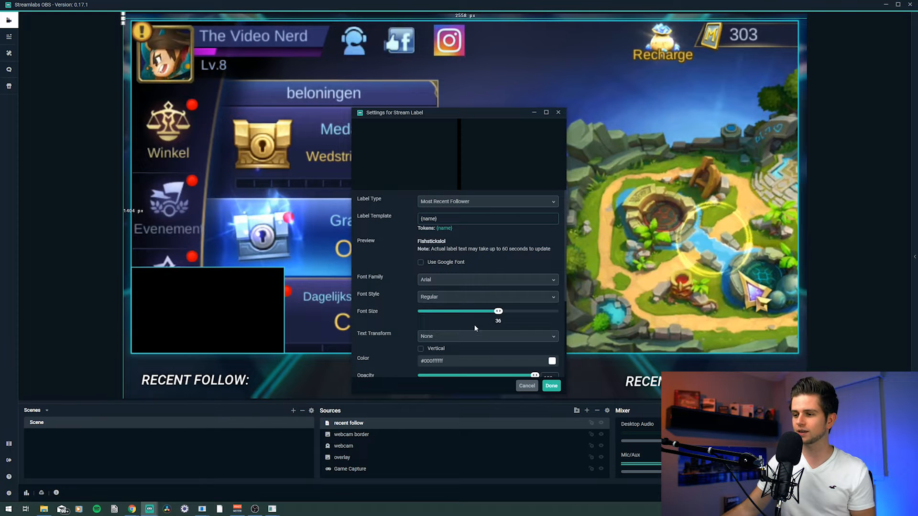
left_click(552, 386)
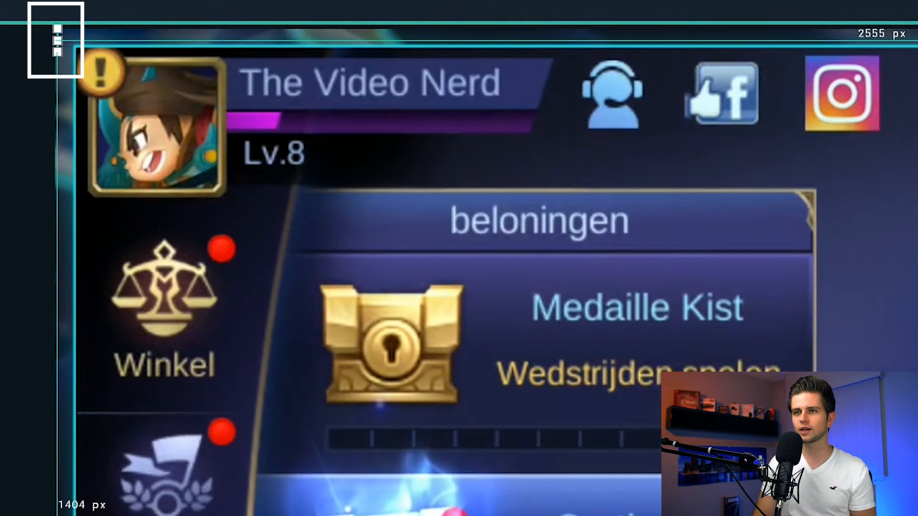
Step: Move the recent follow label next to the RECENT FOLLOW: text at the bottom of the overlay
left_click_drag(57, 41, 64, 57)
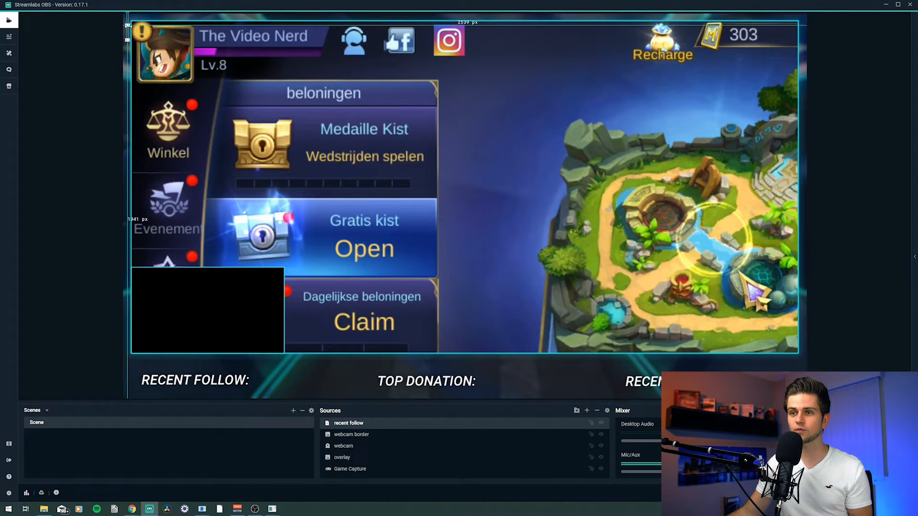
left_click_drag(130, 41, 223, 395)
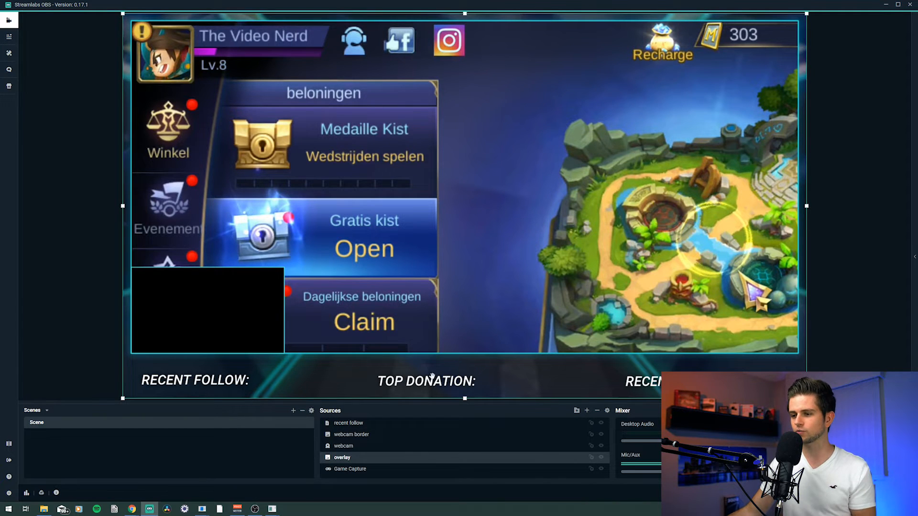
left_click(479, 377)
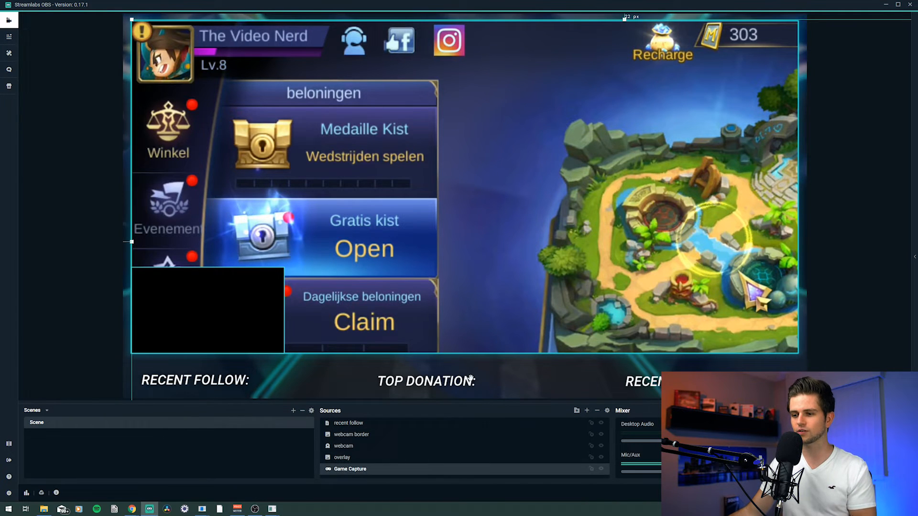
left_click(360, 428)
left_click(587, 411)
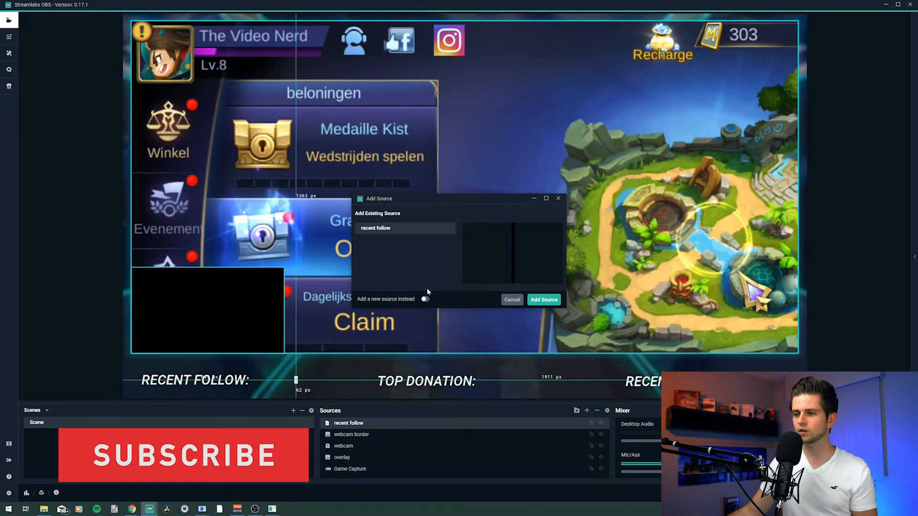
left_click(424, 299)
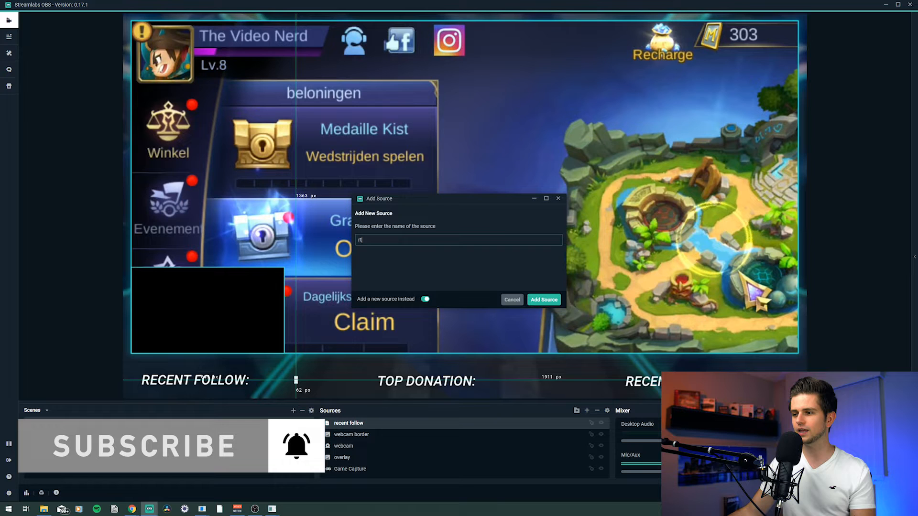
left_click(543, 299)
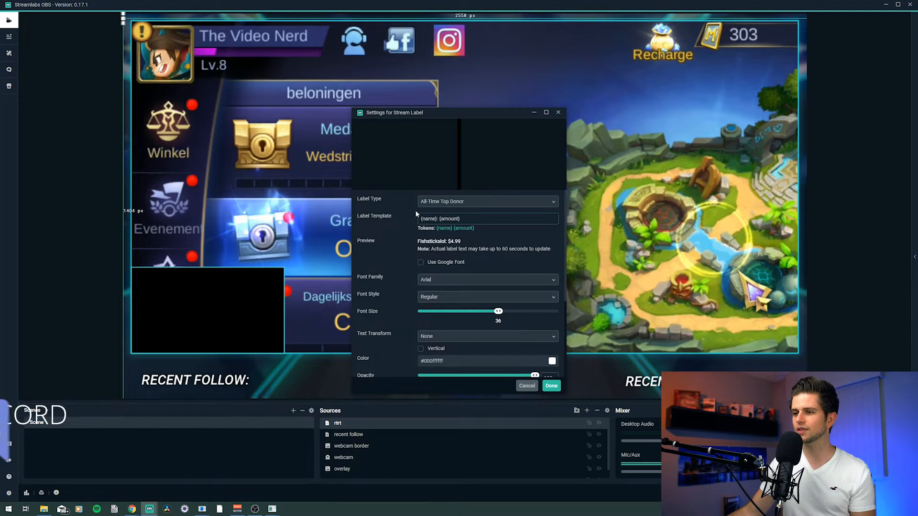
left_click(444, 201)
scroll(450, 225, "down", 5)
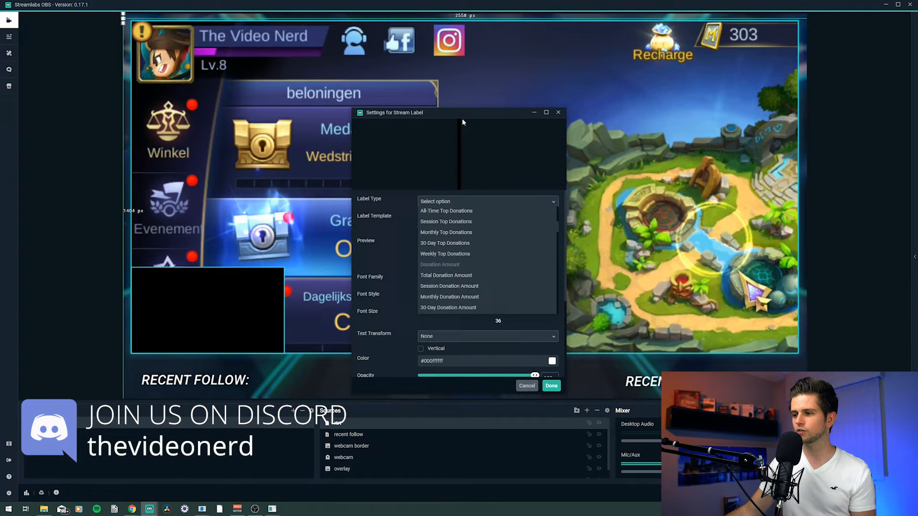
left_click_drag(462, 120, 365, 84)
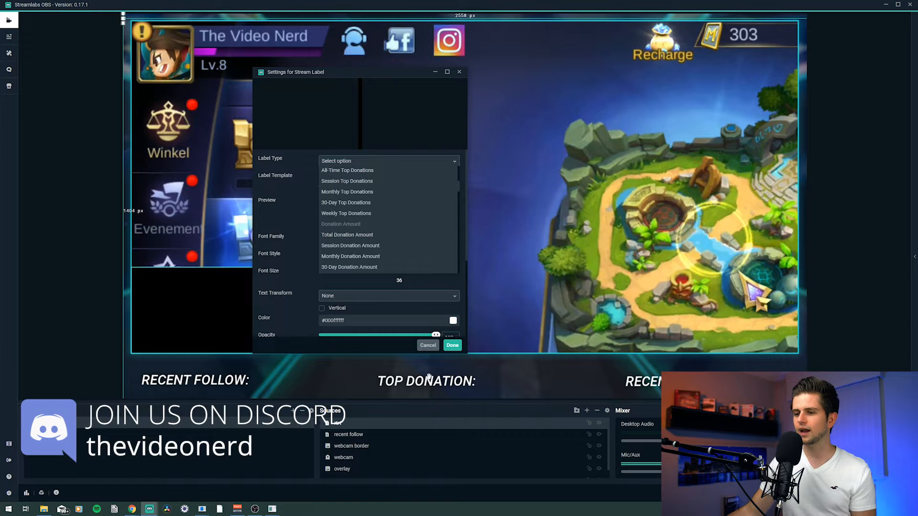
left_click(344, 166)
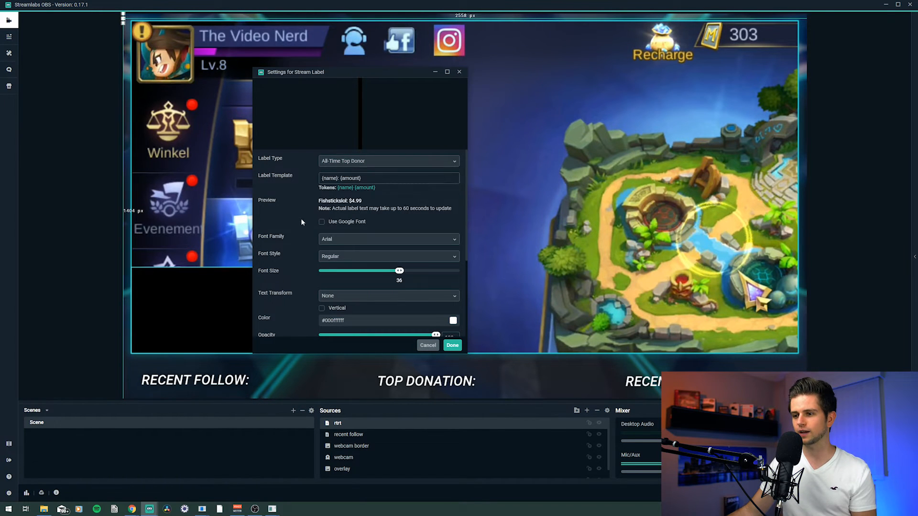
left_click(429, 346)
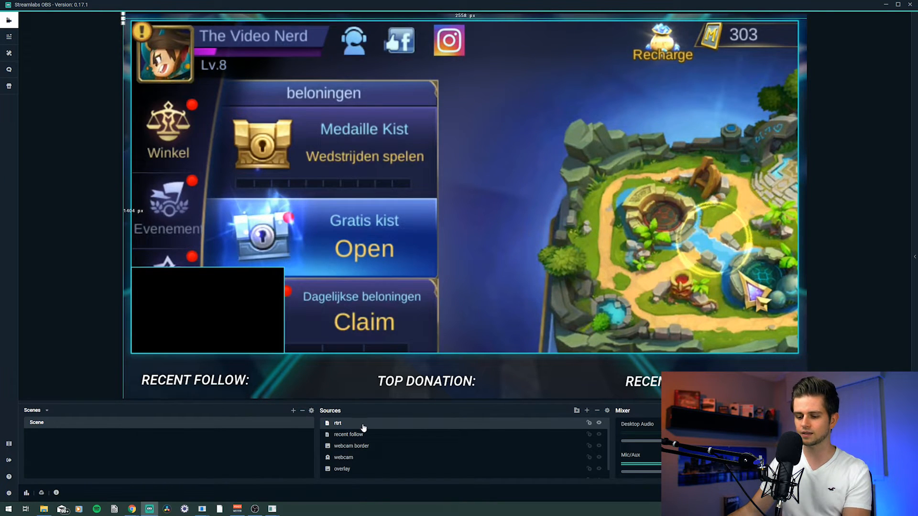
key("Delete")
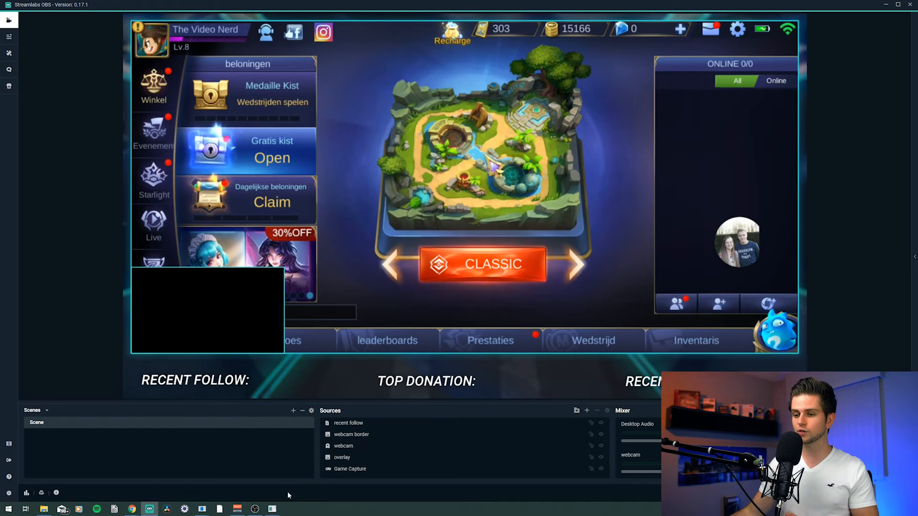
Step: Set Mic/Auxiliary Device 1 to the Arctis 7 Chat headset microphone and Device 2 to Microfoon (High Definition Audio Device)
left_click(272, 509)
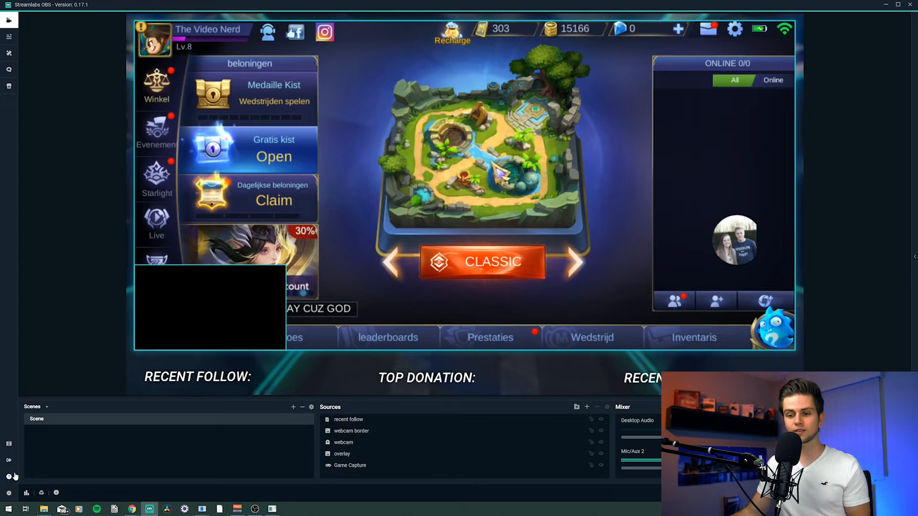
left_click(9, 494)
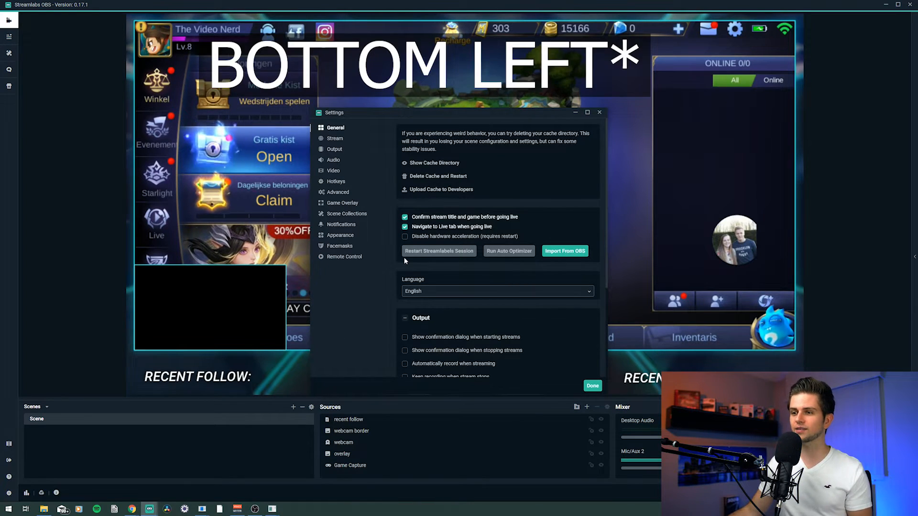
left_click(331, 160)
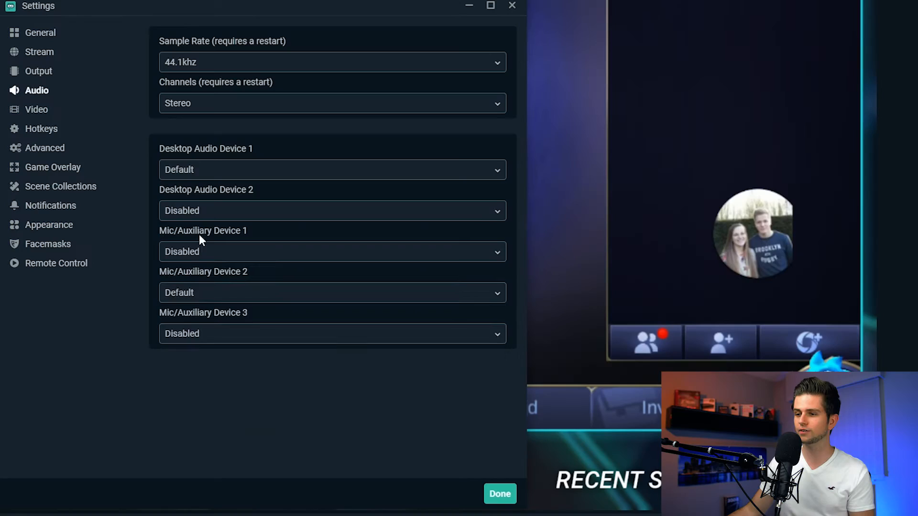
left_click(197, 256)
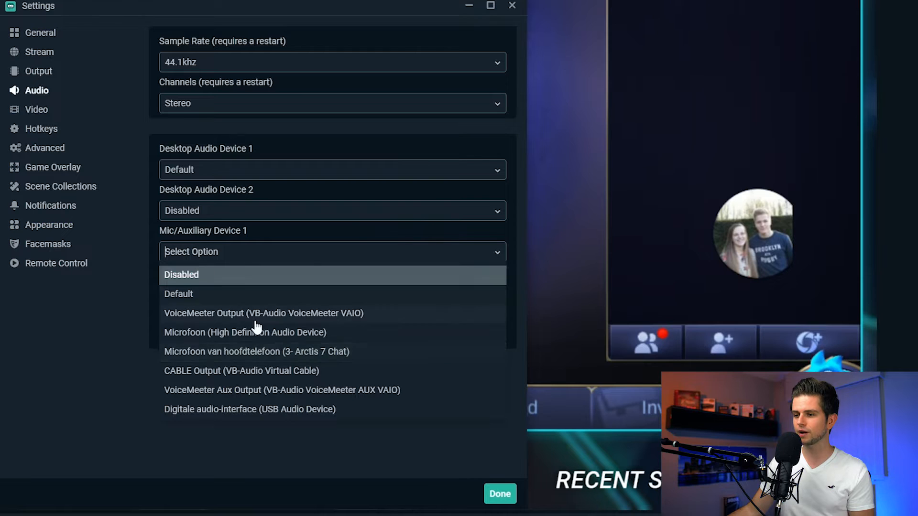
left_click(293, 352)
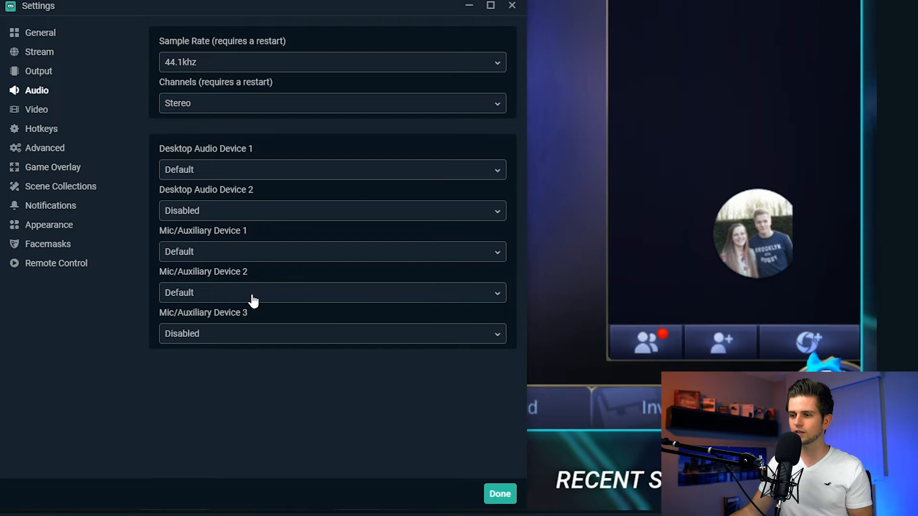
left_click(231, 301)
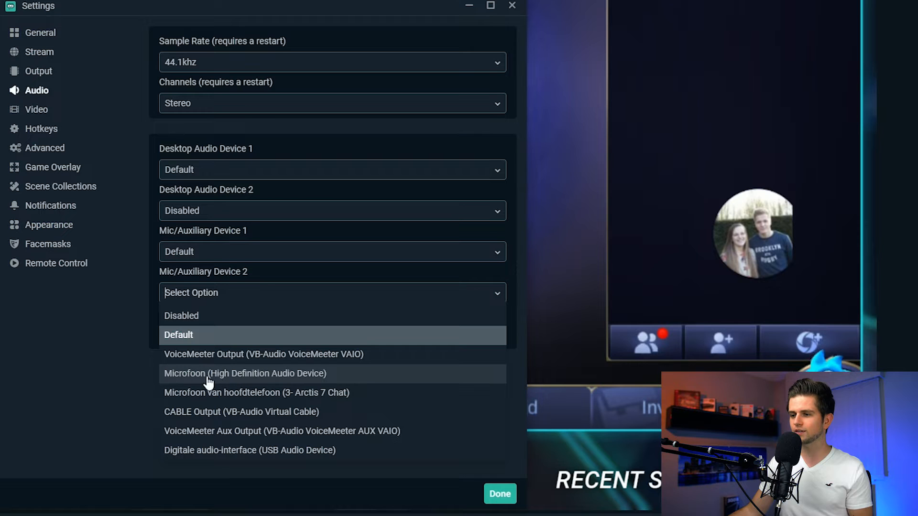
left_click(285, 377)
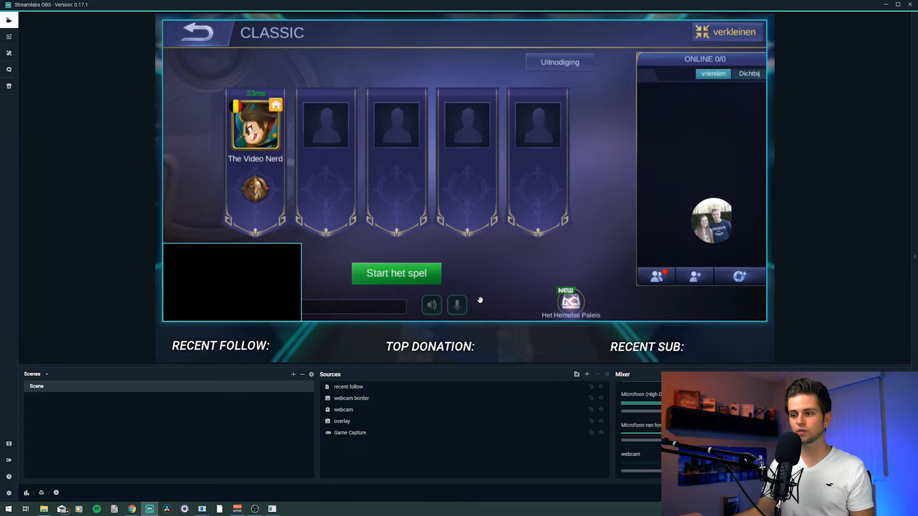
Step: Add an Alertbox widget source, close its settings, and move it down over the upper centre of the game
left_click(588, 374)
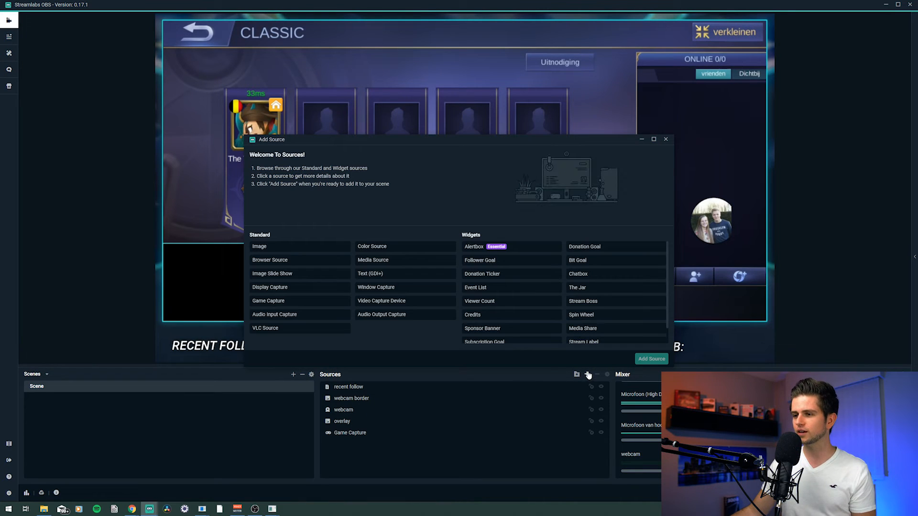
double_click(497, 247)
left_click(545, 299)
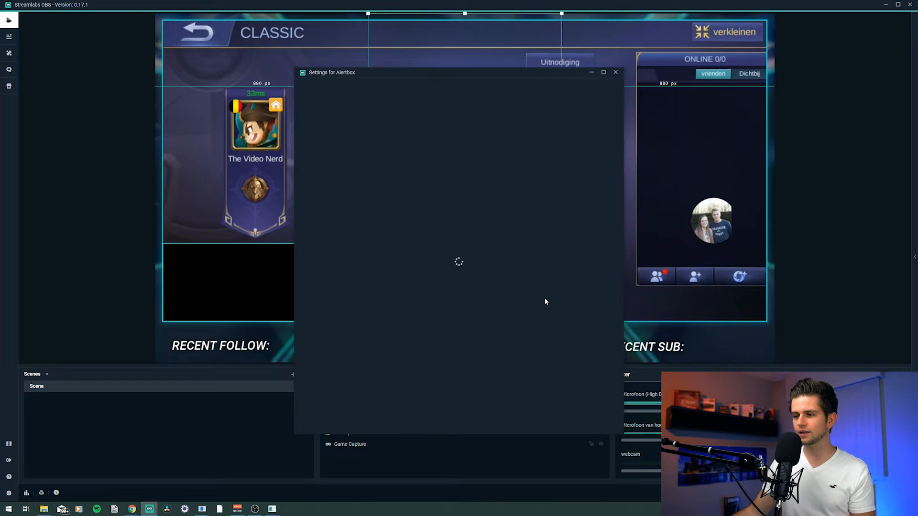
left_click(611, 425)
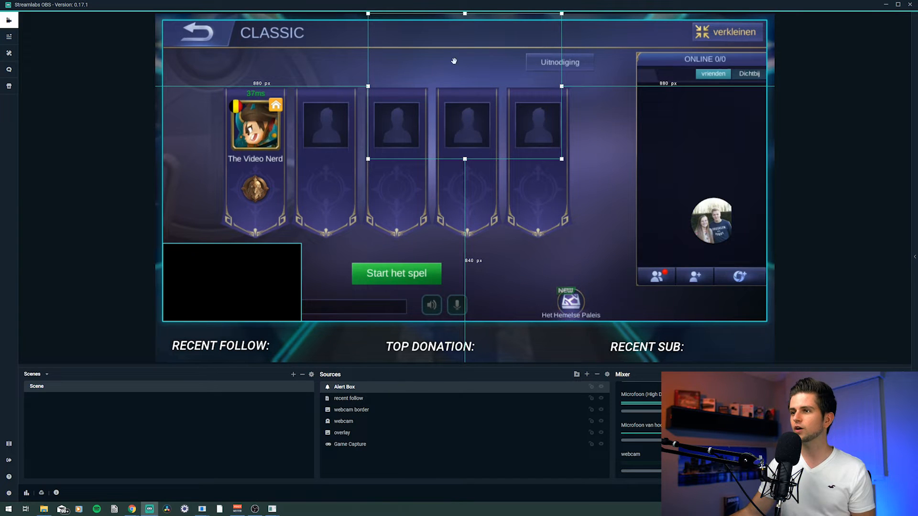
left_click_drag(470, 80, 475, 156)
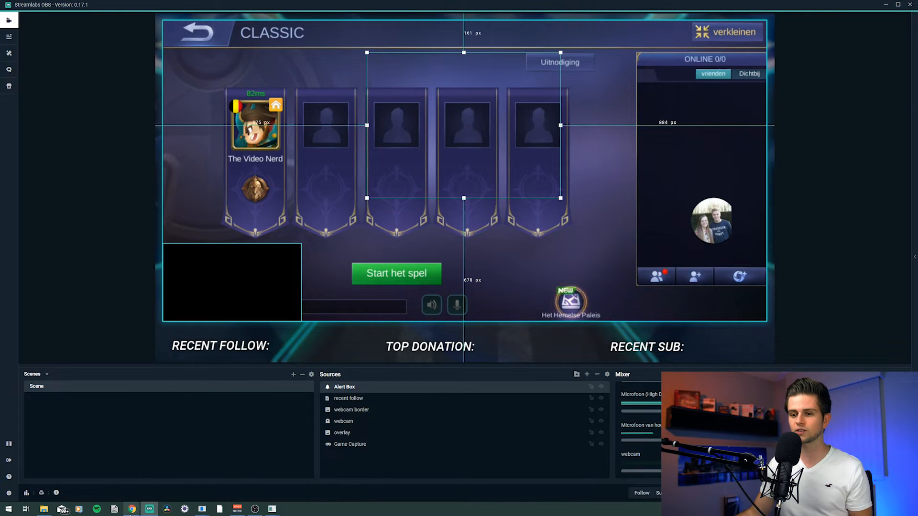
Step: Switch to the browser and view the next preview image on the Mobile Streamer Overlay page
mouse_move(135, 509)
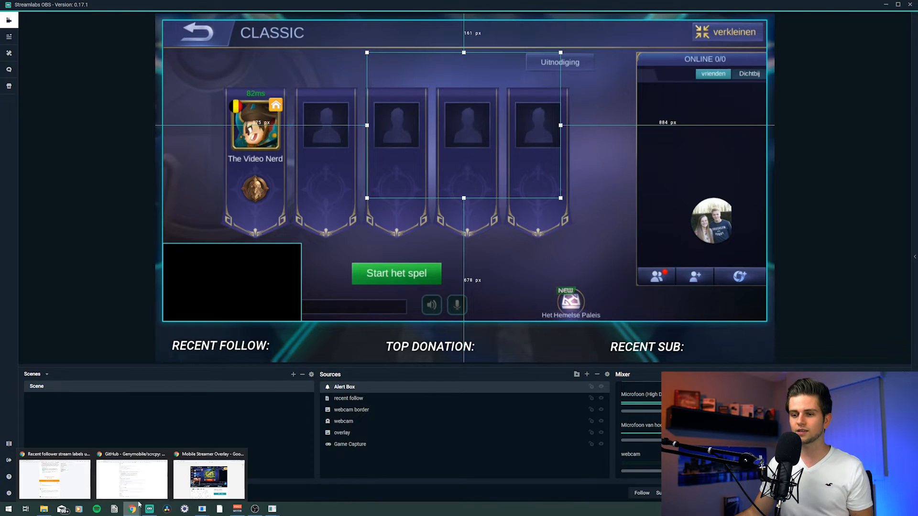
left_click(216, 480)
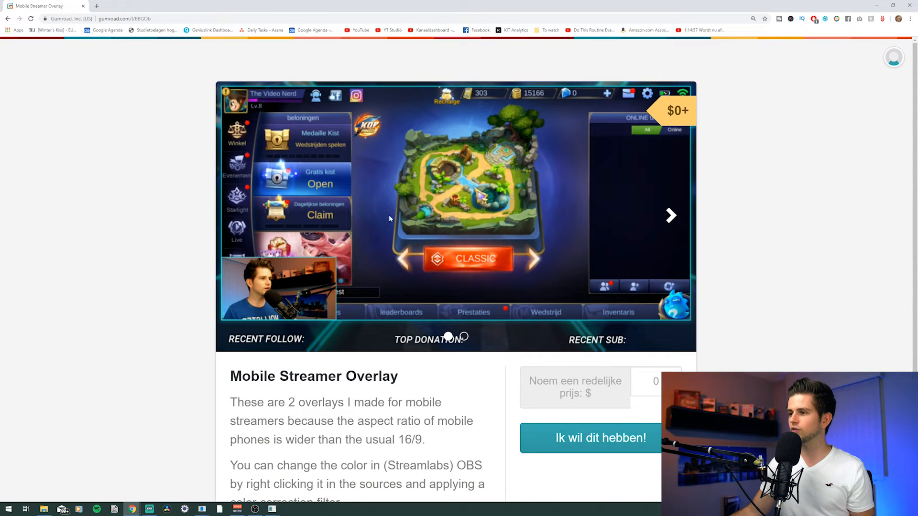
left_click(671, 216)
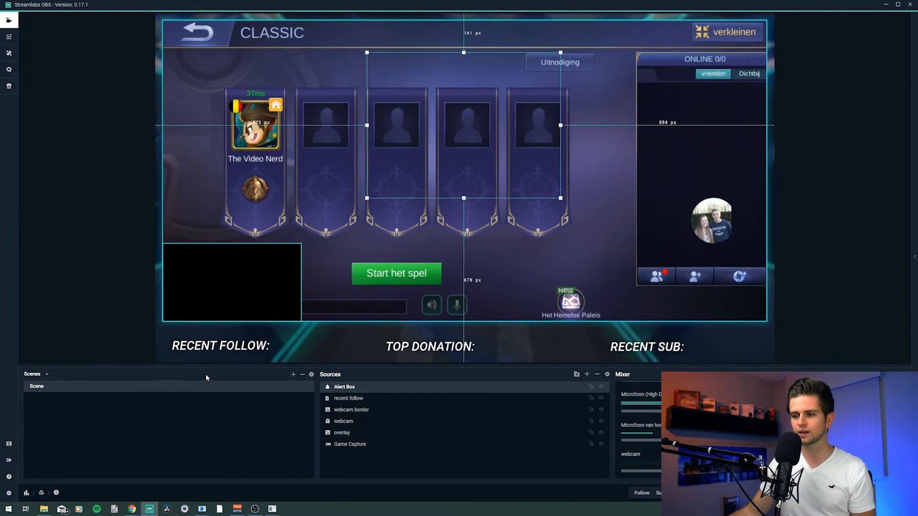
Step: Add a new scene named intermission
left_click(293, 375)
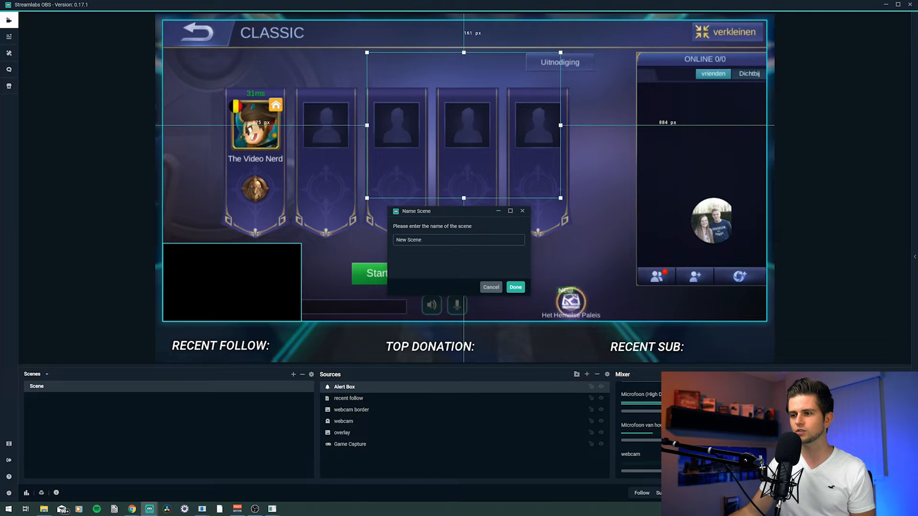
type("intermission")
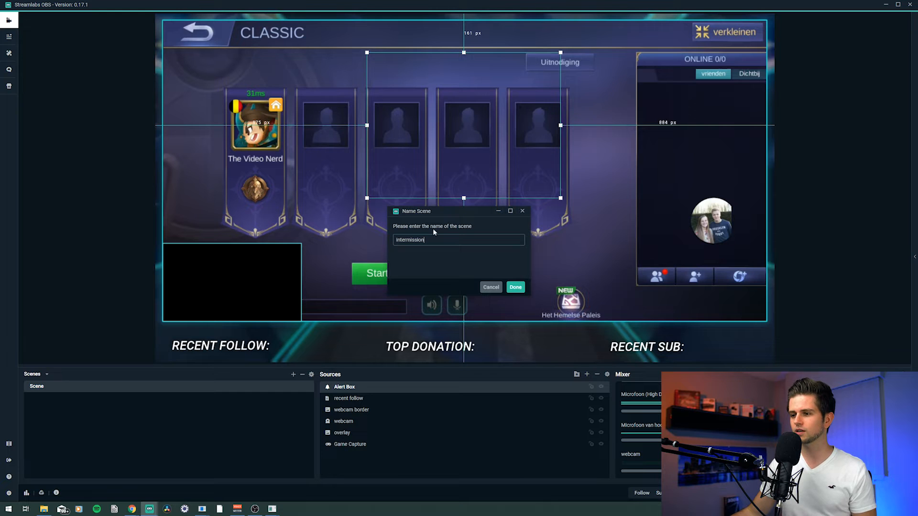
left_click(519, 287)
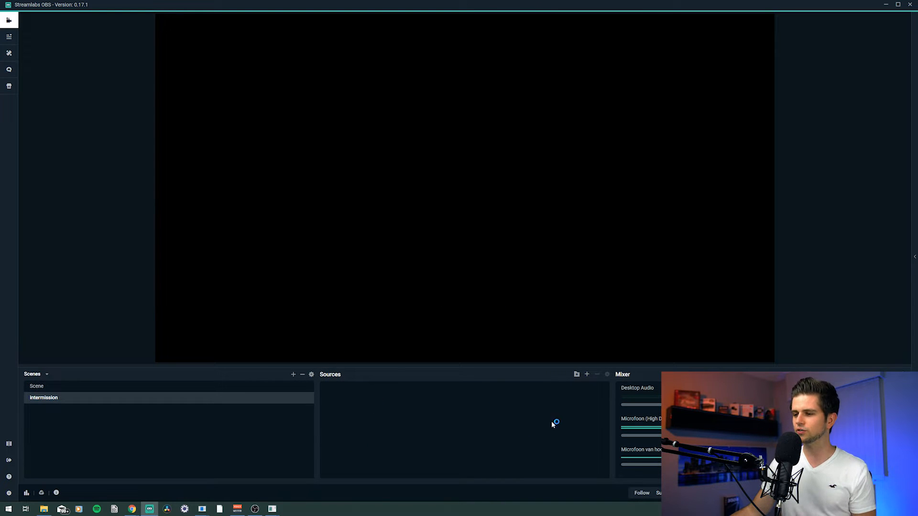
Step: Add a new image source named overlay that uses the Intermission screen image file
left_click(586, 374)
double_click(277, 248)
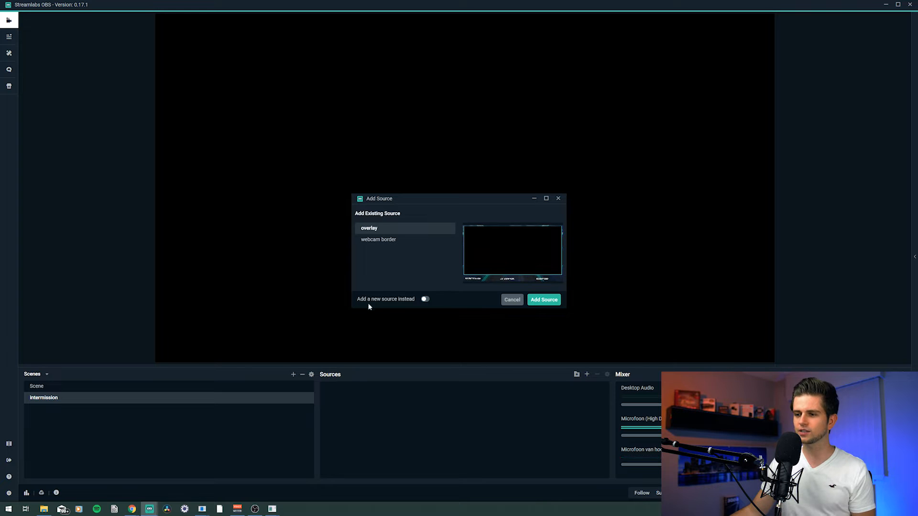
left_click(424, 301)
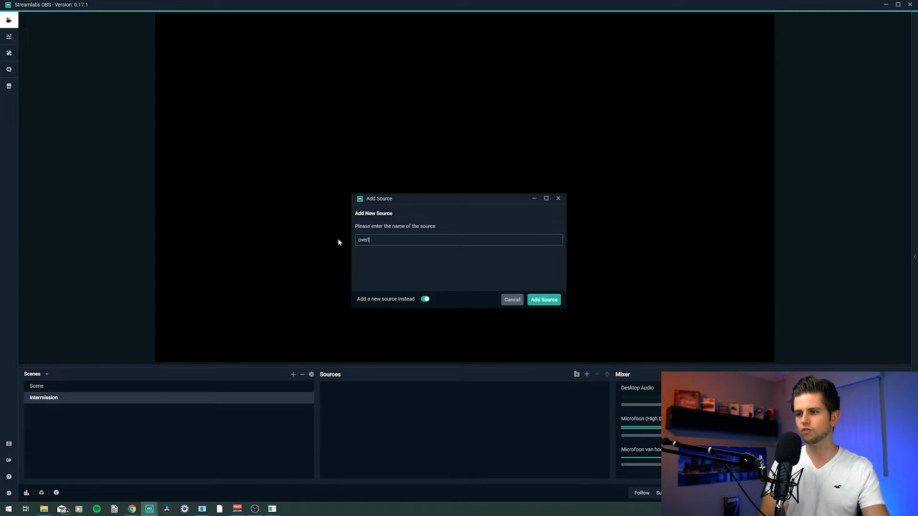
left_click(551, 300)
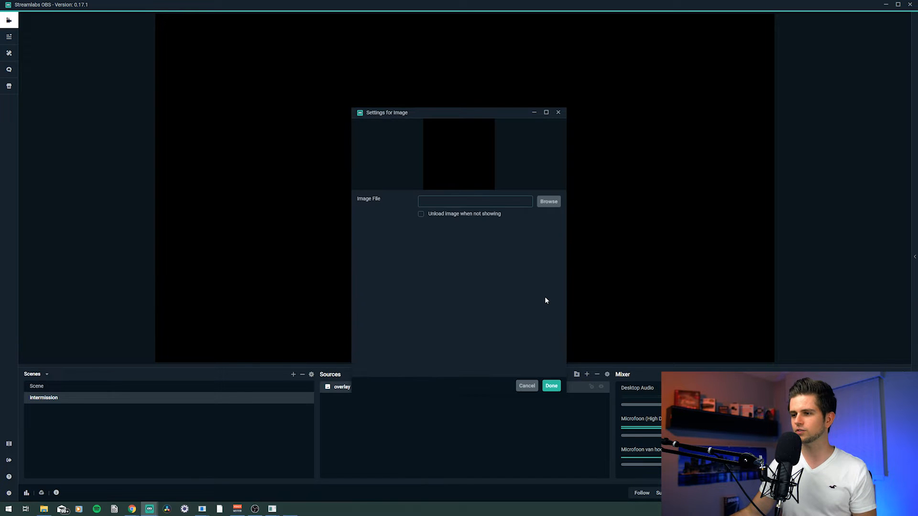
left_click(548, 201)
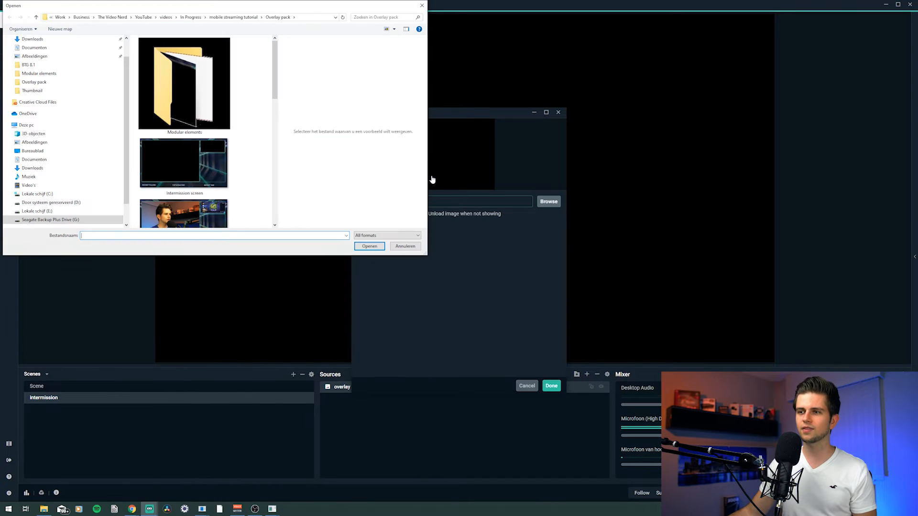
left_click_drag(276, 81, 276, 97)
left_click(197, 136)
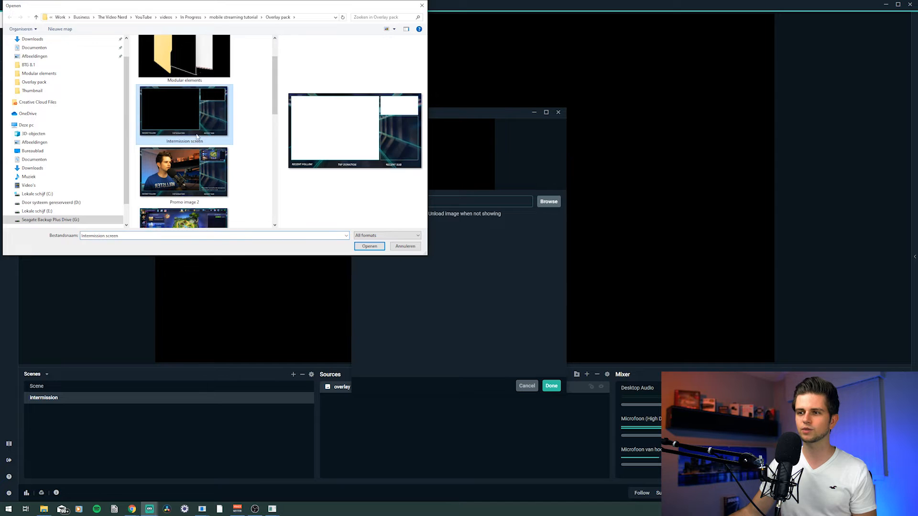
double_click(191, 116)
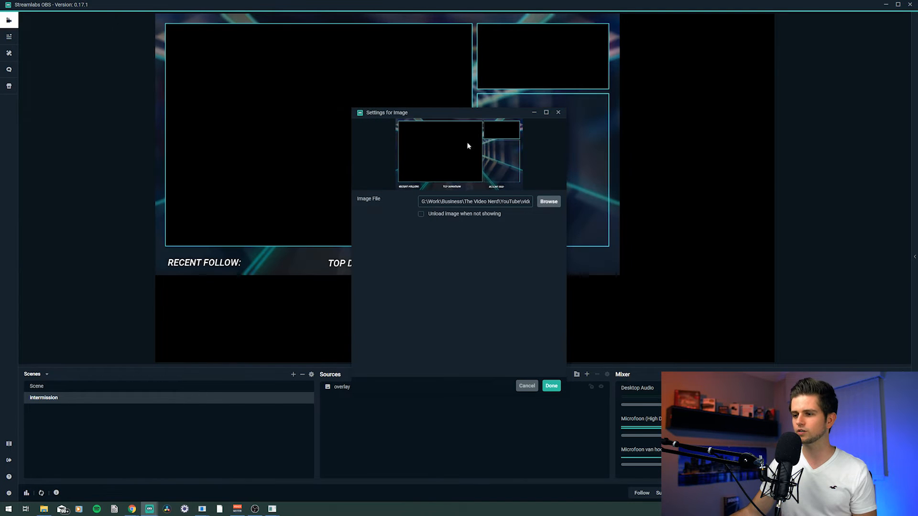
left_click(551, 386)
Step: Fit the intermission overlay image to the screen
right_click(386, 151)
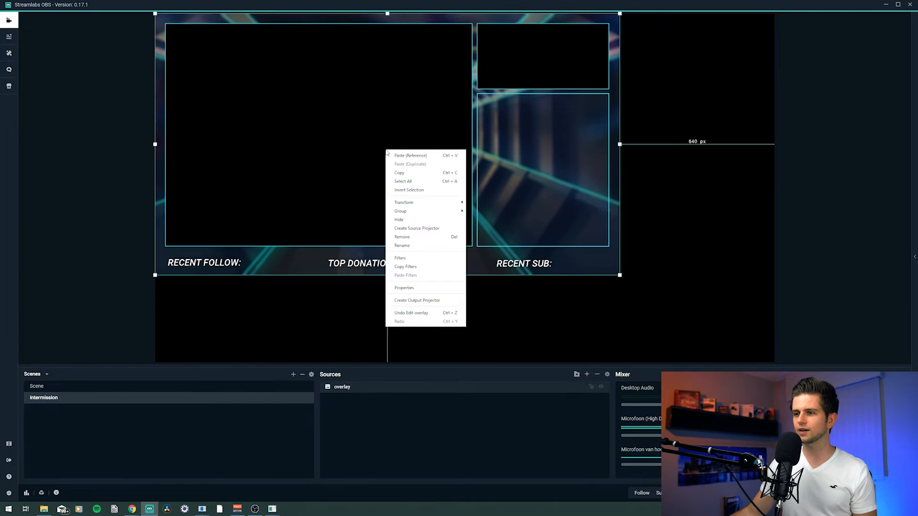
mouse_move(432, 204)
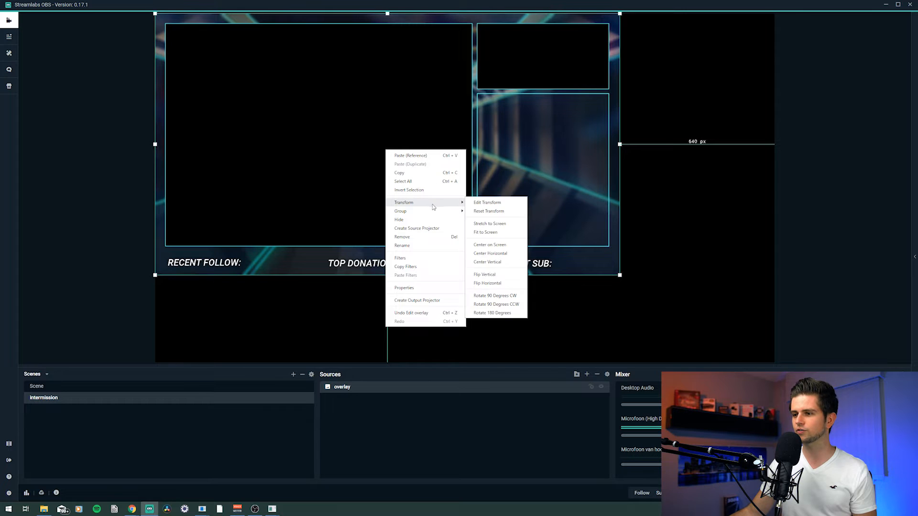
left_click(497, 233)
left_click(70, 248)
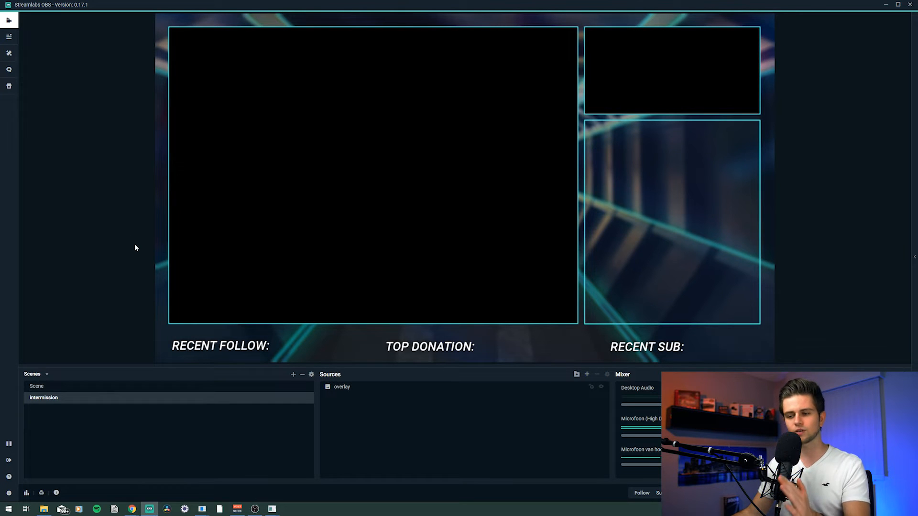
Step: Add the existing Game Capture source and scale it into the small top-right box of the intermission overlay
left_click(587, 375)
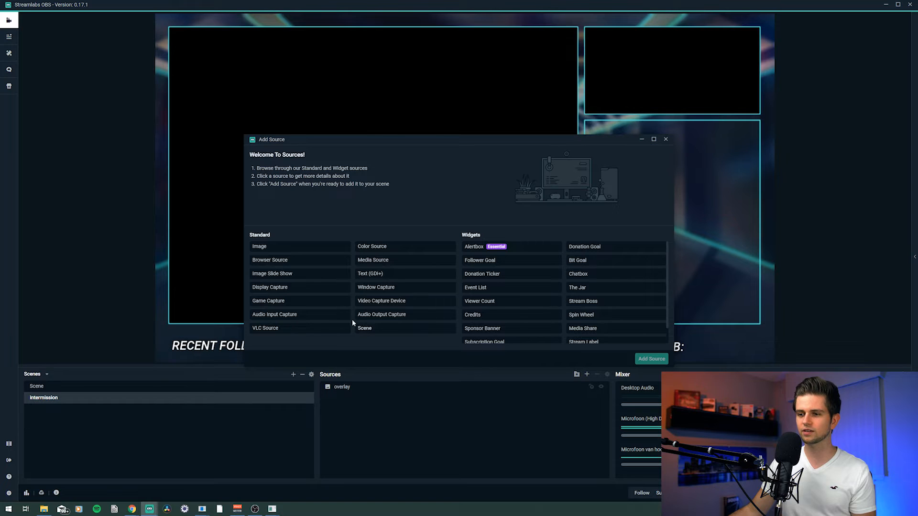
double_click(279, 301)
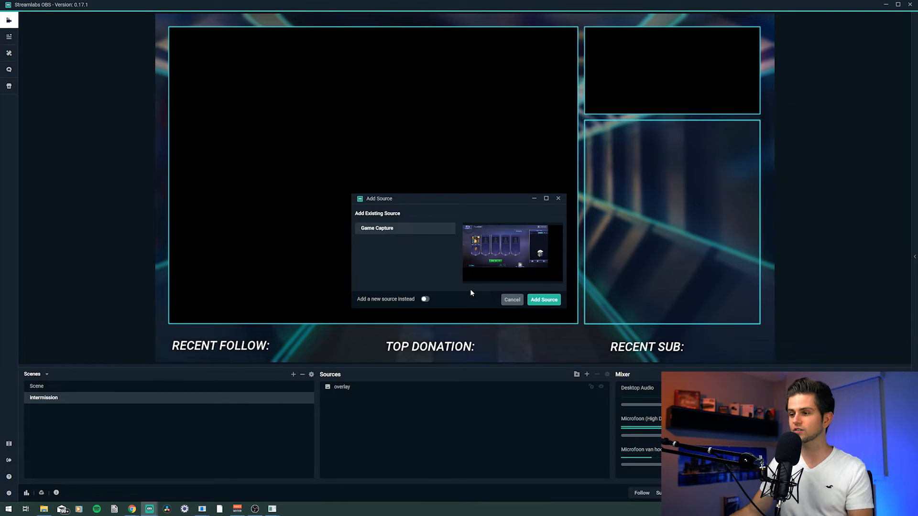
left_click(544, 300)
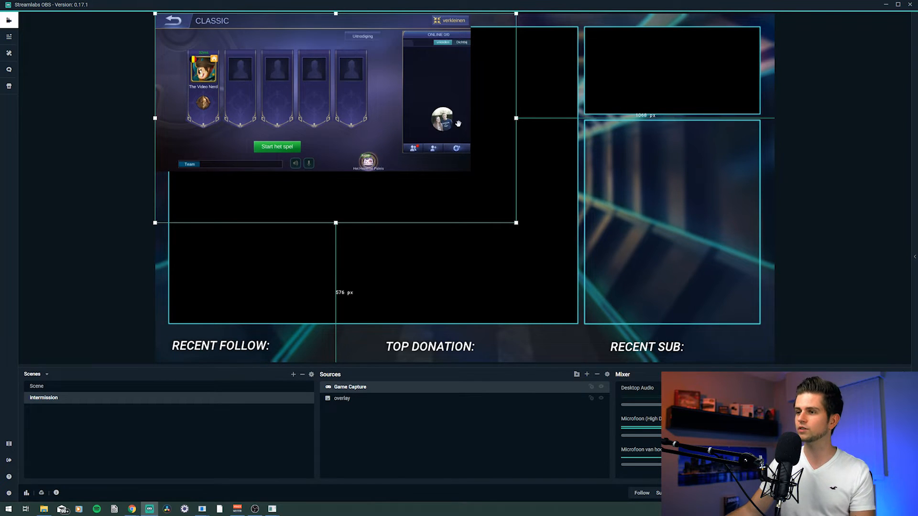
left_click_drag(515, 117, 470, 126)
left_click_drag(313, 223, 313, 172)
left_click_drag(468, 175, 279, 94)
left_click_drag(244, 54, 657, 71)
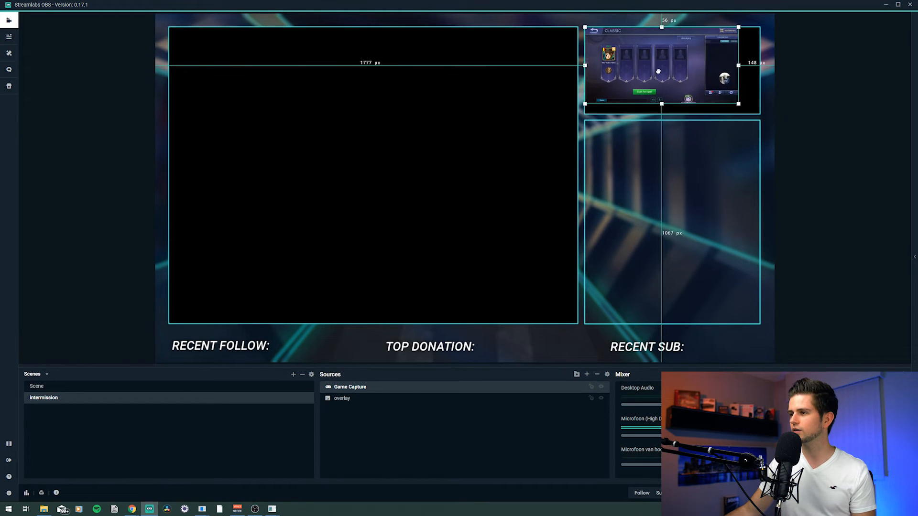
left_click_drag(739, 105, 760, 115)
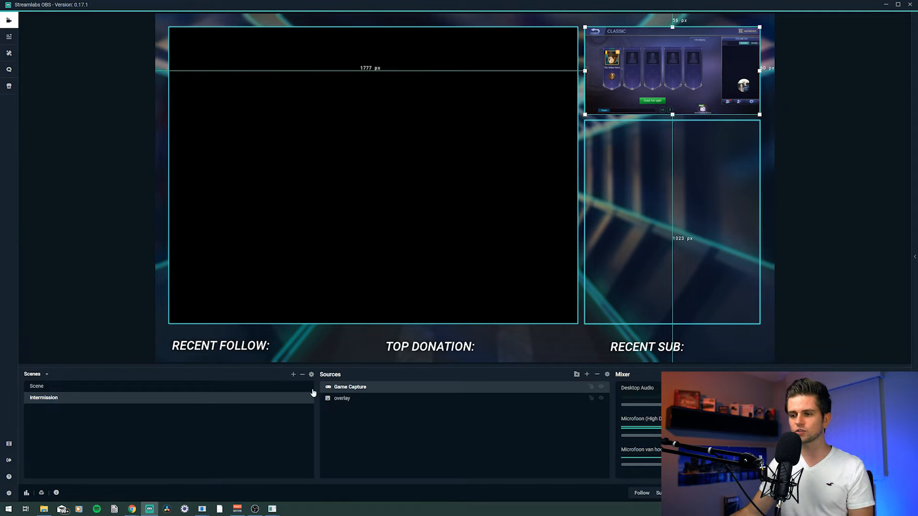
Step: Reorder the sources so overlay sits above Game Capture
left_click(342, 401)
left_click_drag(356, 391, 351, 404)
left_click(369, 386)
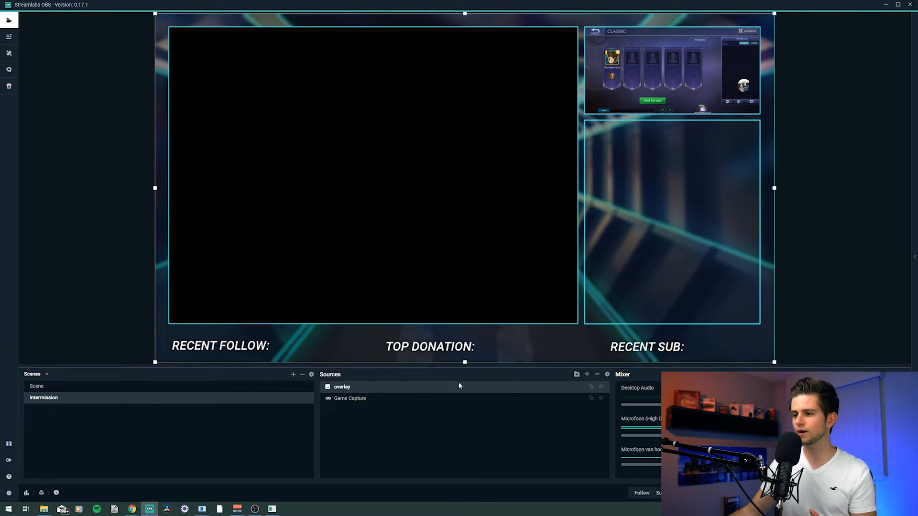
Step: Add the existing webcam source to the Intermission scene
left_click(586, 375)
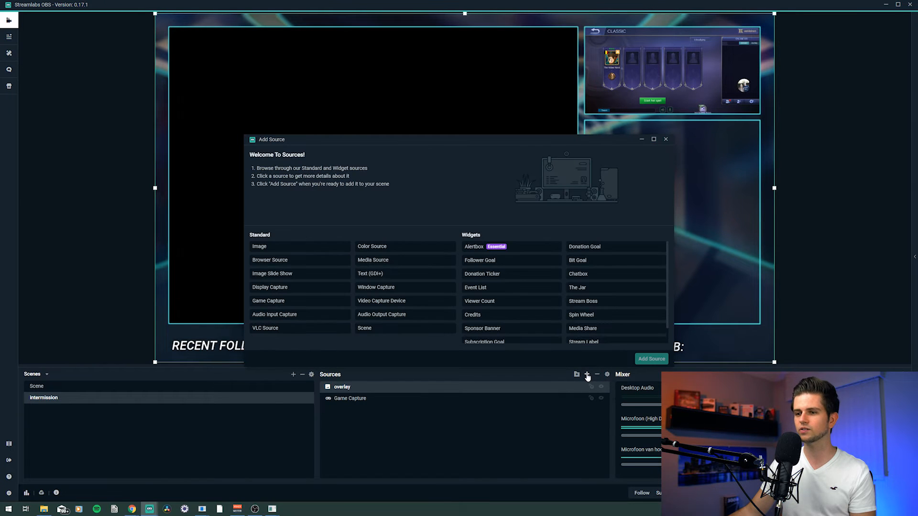
double_click(399, 302)
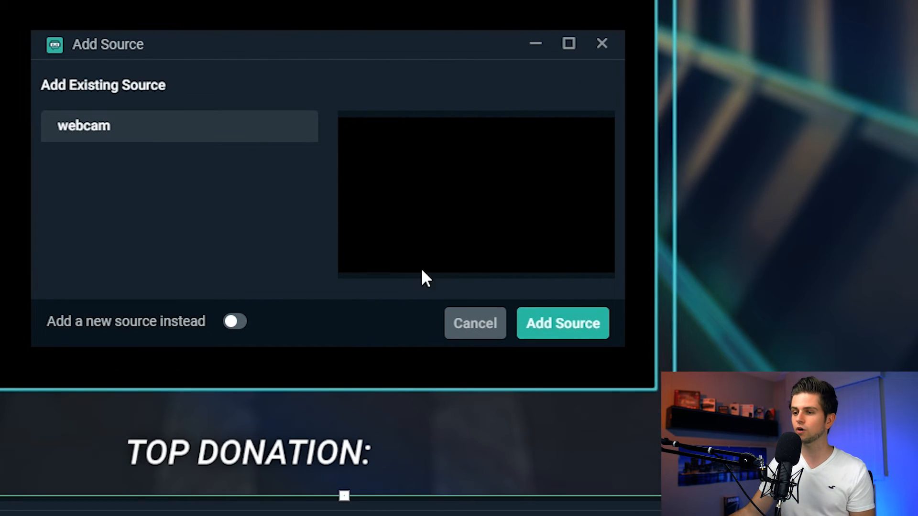
left_click(235, 321)
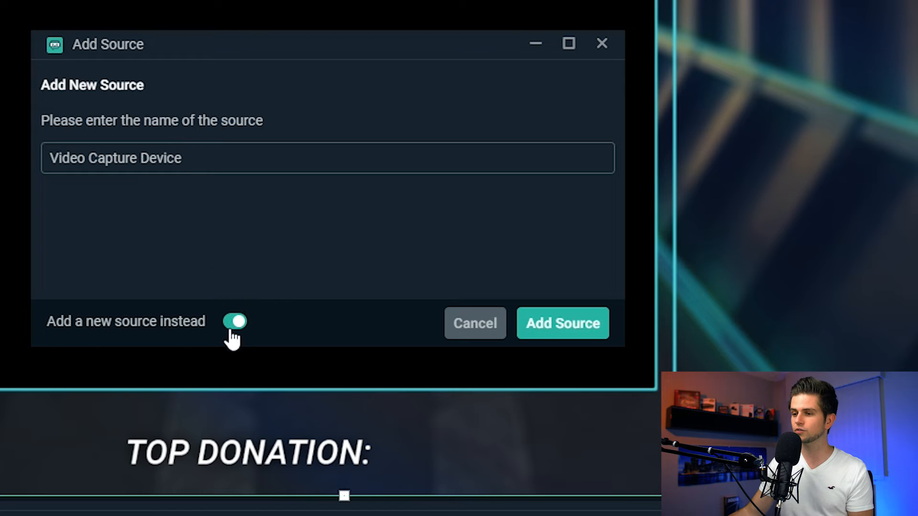
left_click(233, 325)
left_click(562, 323)
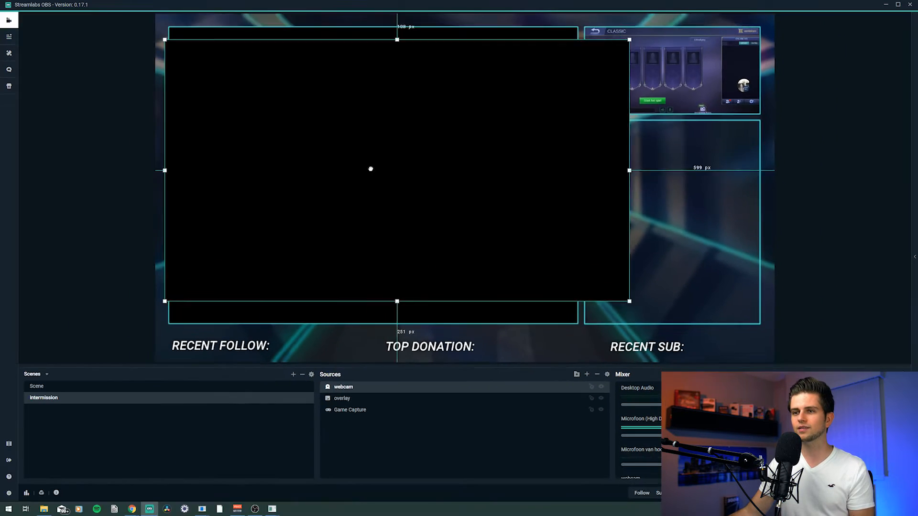
Step: Move the webcam below overlay in the source order and drag it toward the large left frame
mouse_move(368, 168)
left_mouse_down()
mouse_move(428, 187)
mouse_move(416, 165)
mouse_move(373, 151)
mouse_move(380, 157)
left_mouse_up()
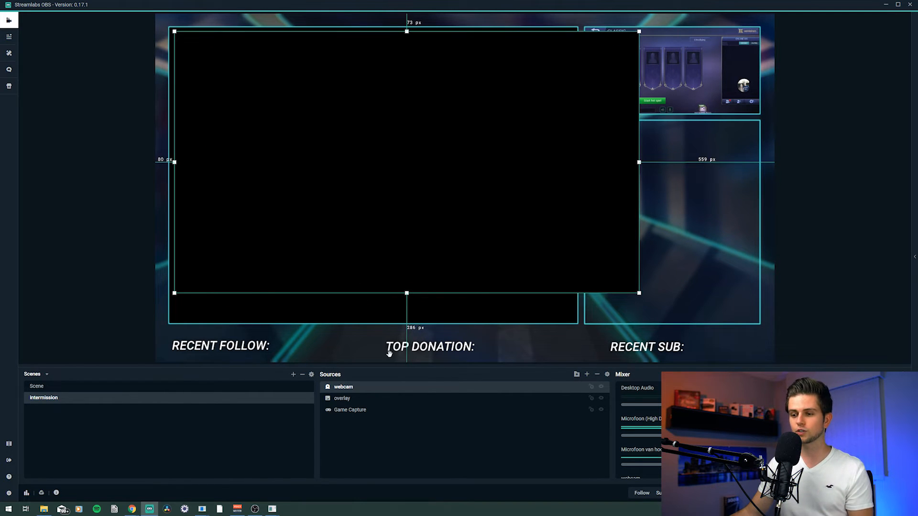
left_click_drag(347, 391, 347, 404)
mouse_move(357, 183)
left_mouse_down()
mouse_move(367, 188)
mouse_move(343, 174)
left_mouse_up()
left_click_drag(627, 285, 706, 328)
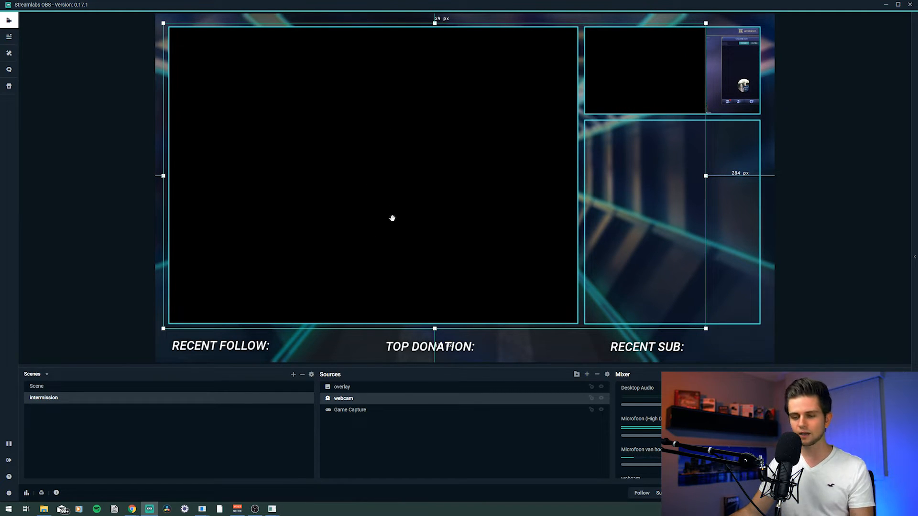
Step: Resize the webcam's edges so it fills the large left frame of the overlay
left_click_drag(164, 176, 211, 176)
left_click_drag(707, 176, 626, 175)
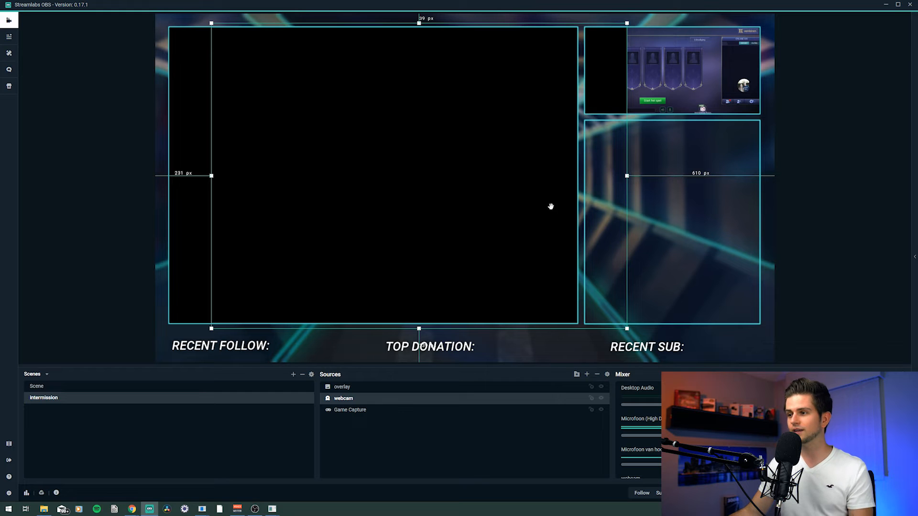
left_click_drag(626, 177, 535, 176)
left_click_drag(446, 180, 399, 181)
left_click_drag(489, 177, 570, 176)
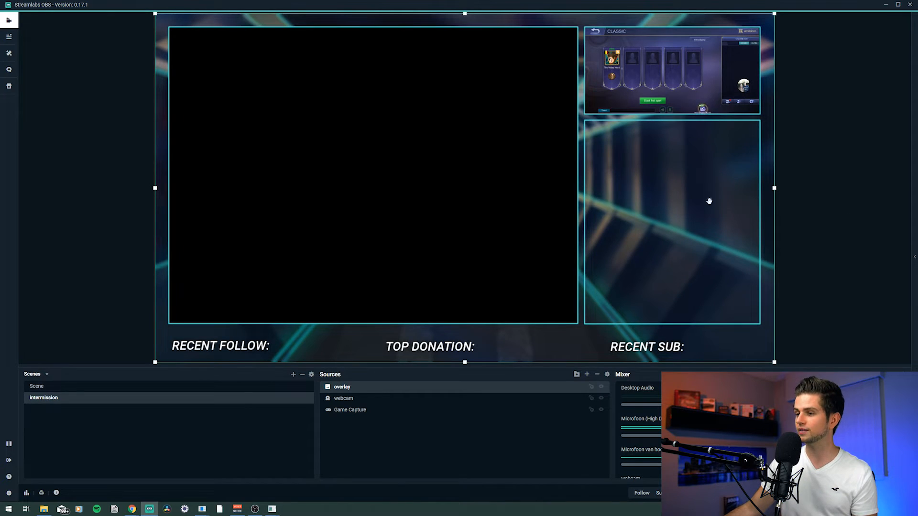
Step: Add a Chatbox widget named Chat Box, review its visual, font, chatter and source settings, and close them
left_click(587, 376)
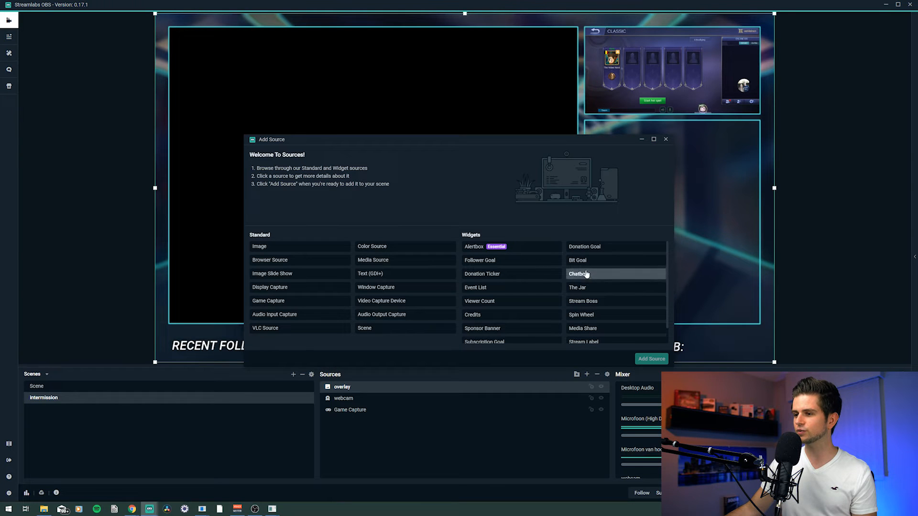
double_click(601, 275)
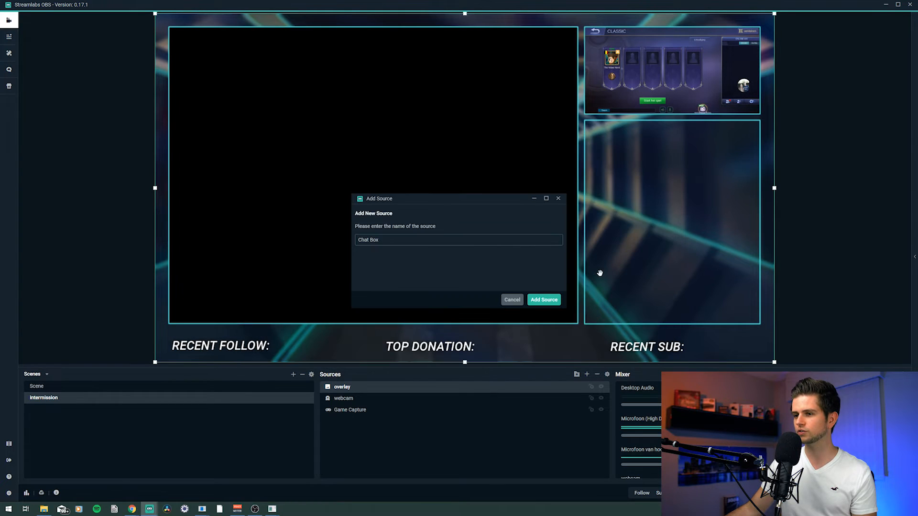
left_click(543, 300)
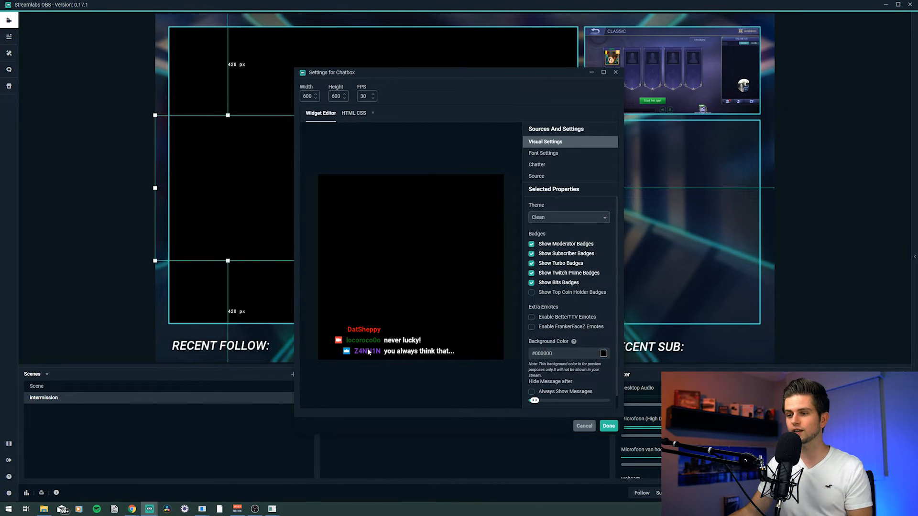
left_click(551, 154)
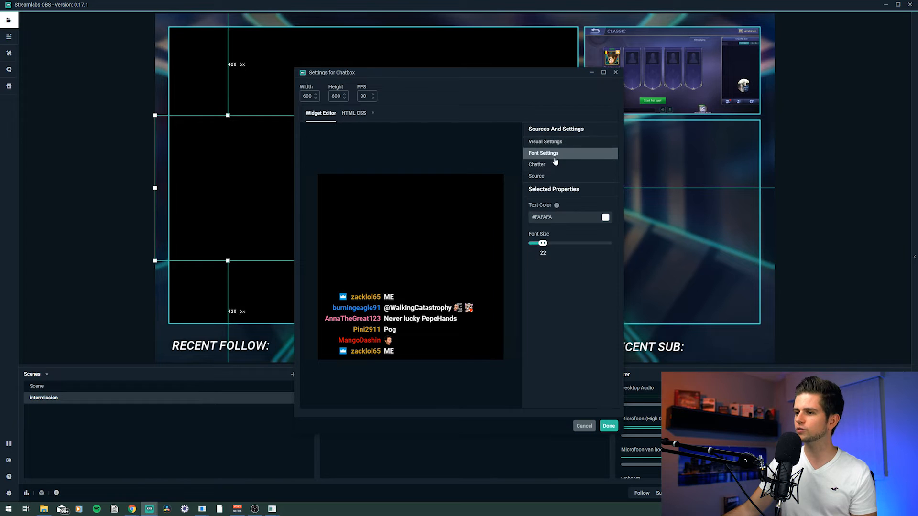
left_click(553, 165)
left_click(554, 176)
left_click(547, 142)
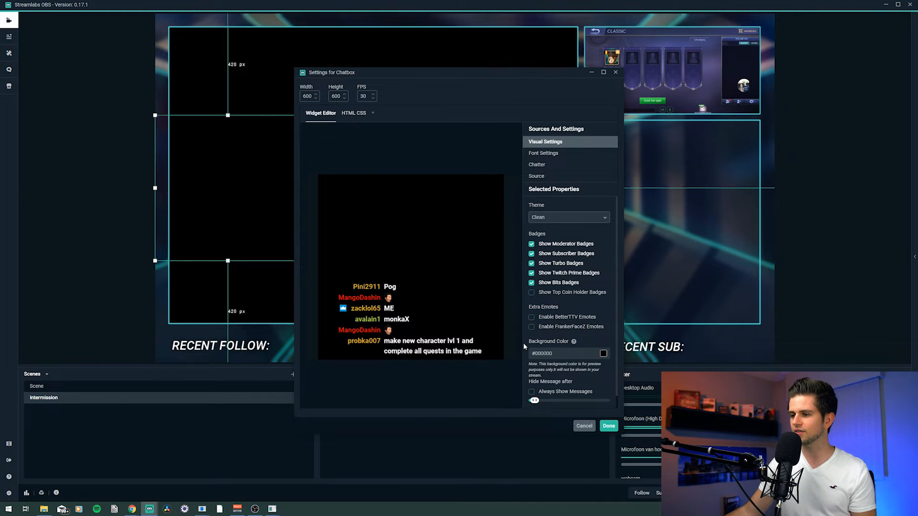
left_click(610, 427)
Step: Scale and position the Chat Box into the lower right frame of the overlay
left_click_drag(229, 136, 330, 147)
left_click_drag(303, 191, 635, 188)
left_click_drag(731, 271, 730, 280)
left_click_drag(686, 249, 684, 275)
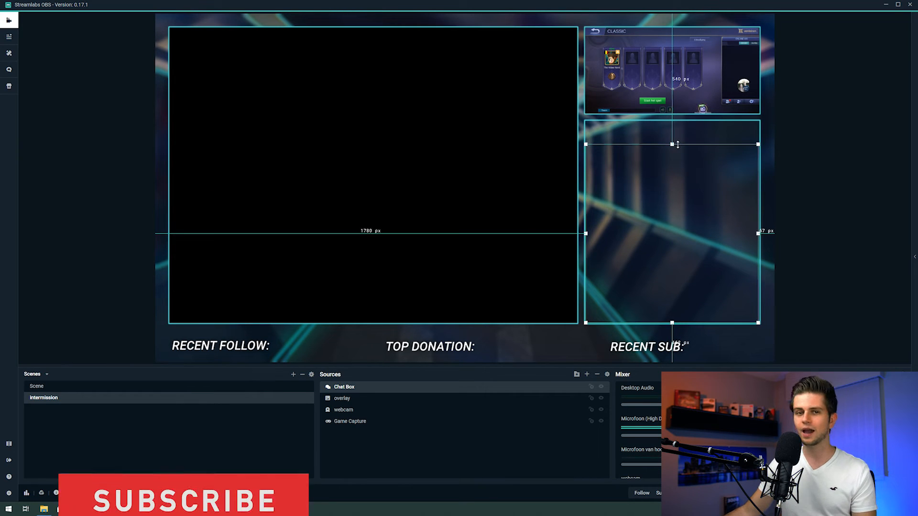
left_click_drag(677, 145, 672, 120)
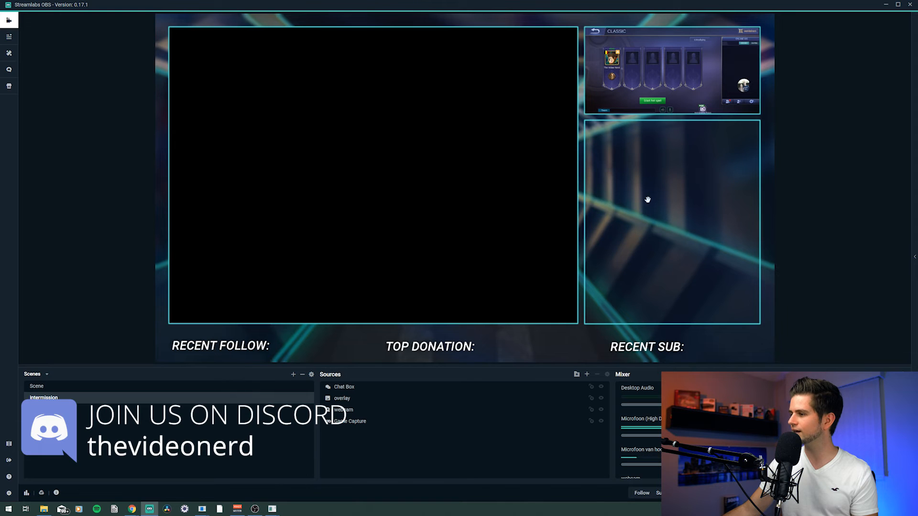
Step: Open the chat panel and send the test message "hi", then start typing "hel"
left_click(914, 261)
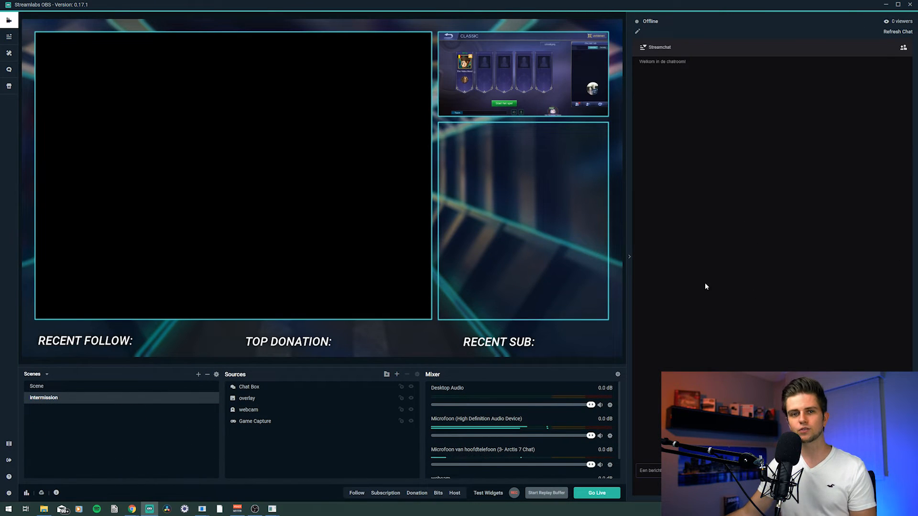
left_click(650, 471)
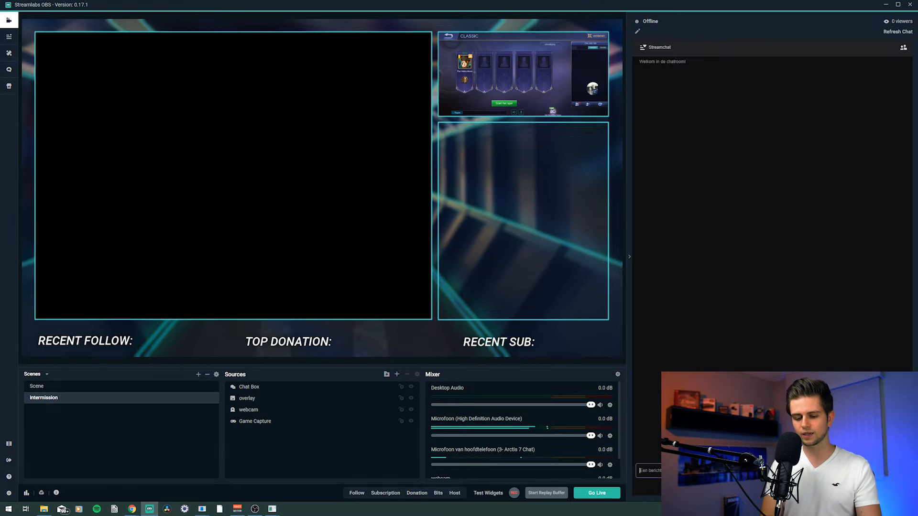
type("hi")
key("Return")
type("hel")
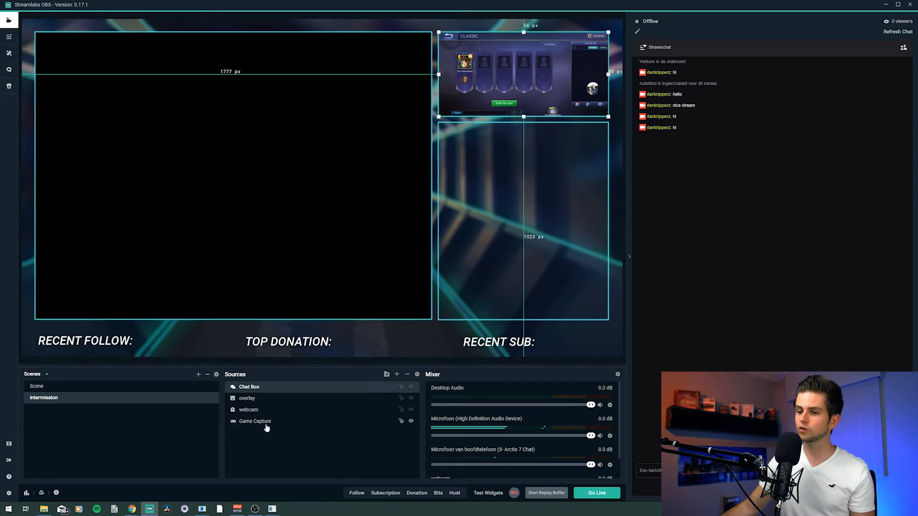
left_click(264, 423)
left_click(252, 391)
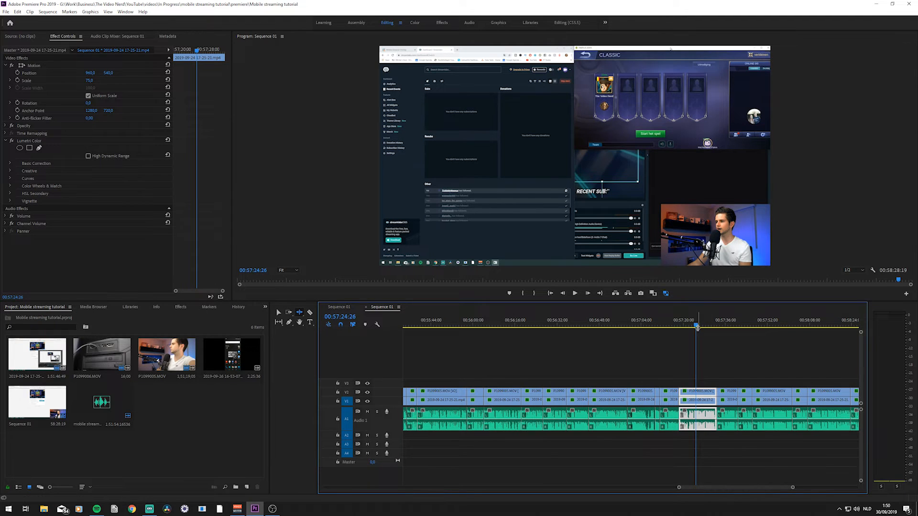
left_click_drag(696, 326, 699, 327)
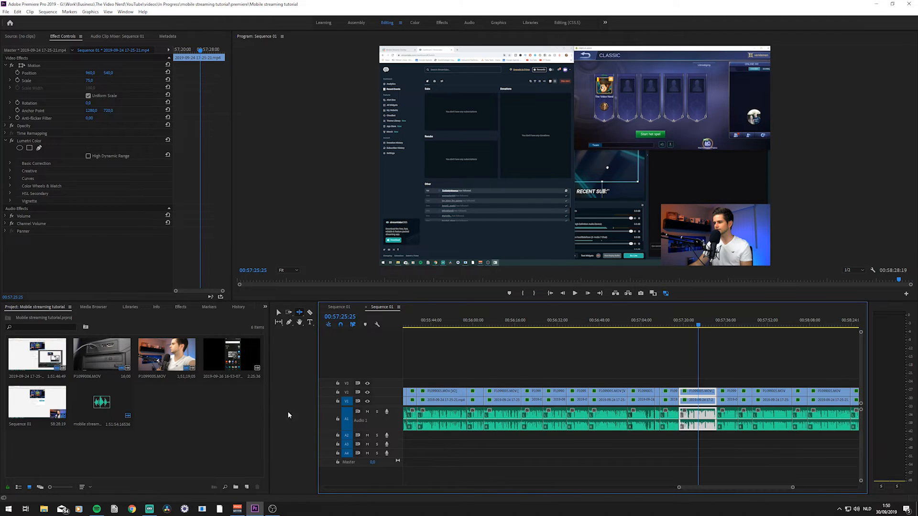
left_click(151, 508)
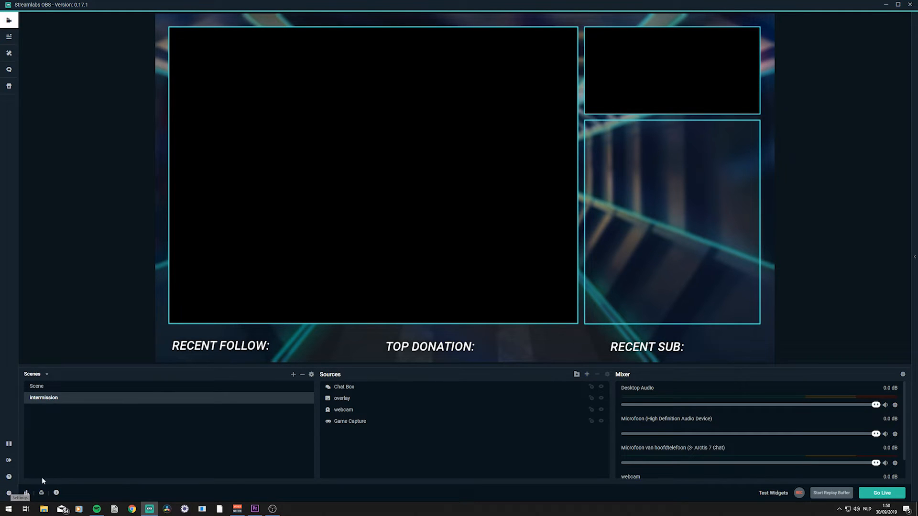
Step: In video settings, set base resolution 2560x1440, output 1706x960, Lanczos downscale filter and 60 common FPS
left_click(10, 494)
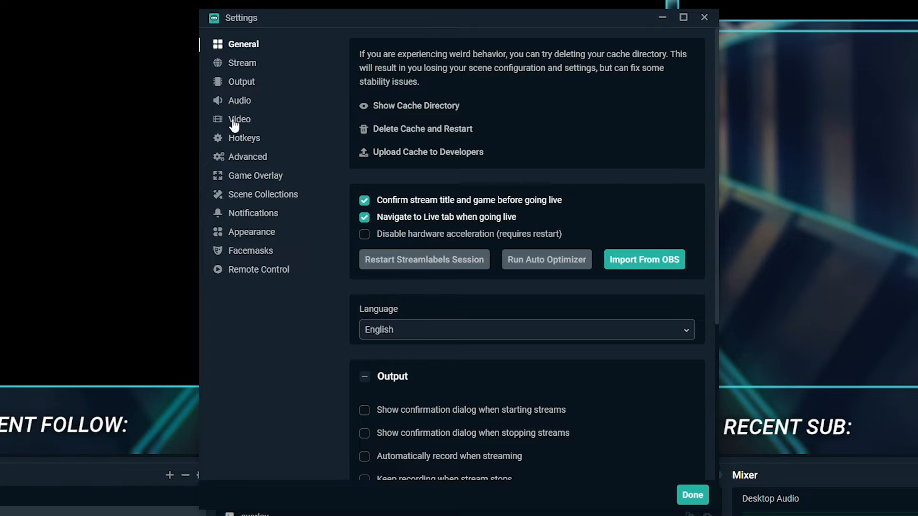
left_click(257, 124)
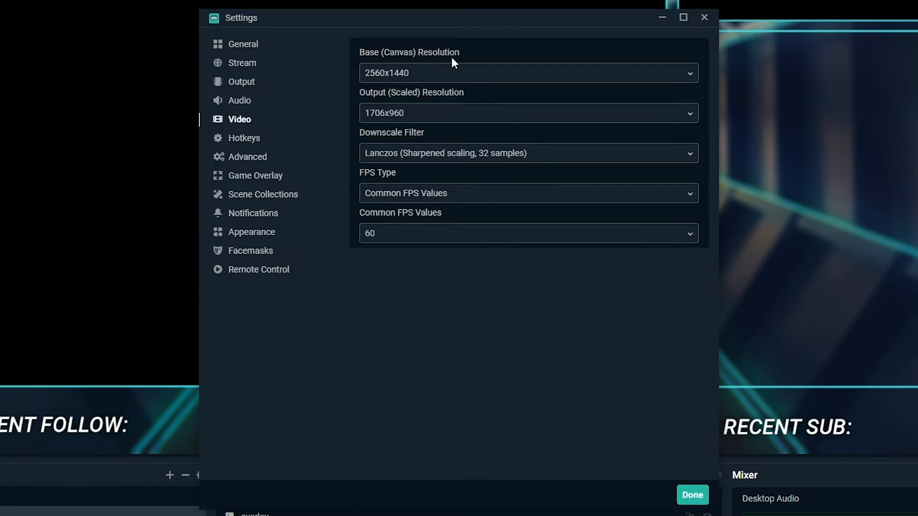
left_click(403, 76)
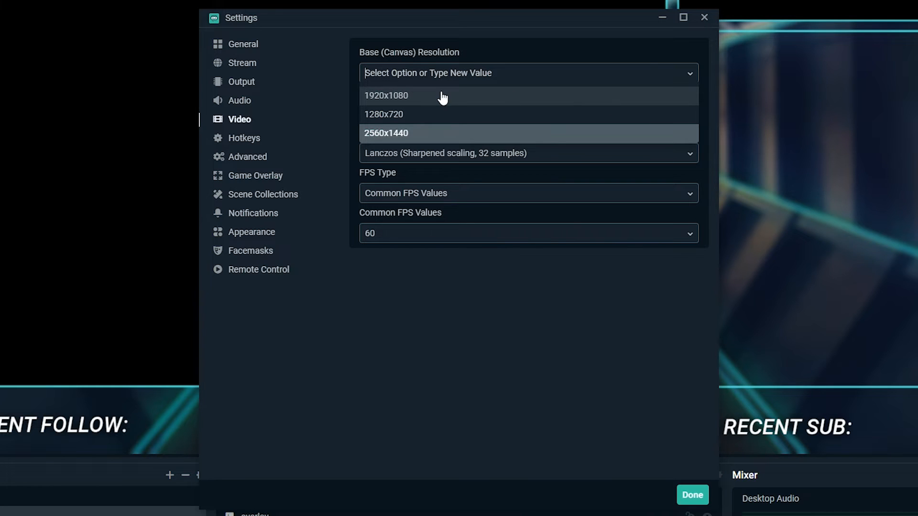
left_click(398, 135)
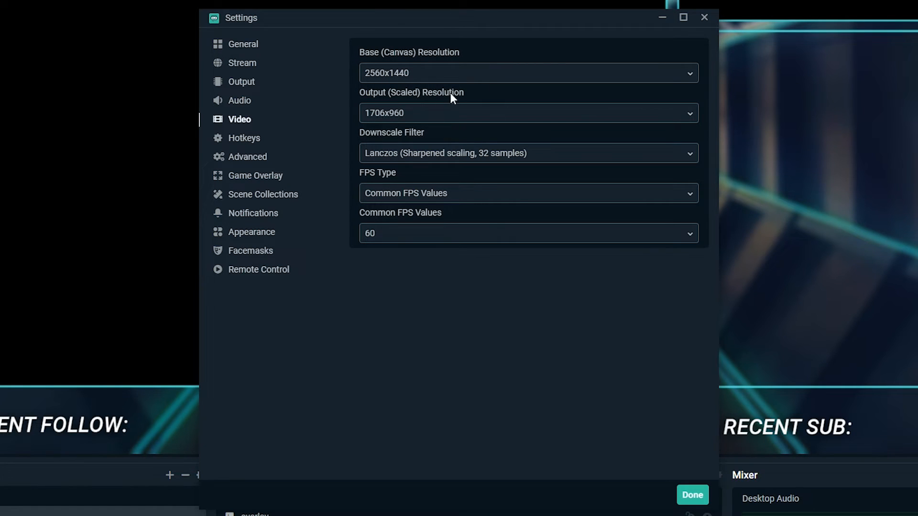
left_click(442, 116)
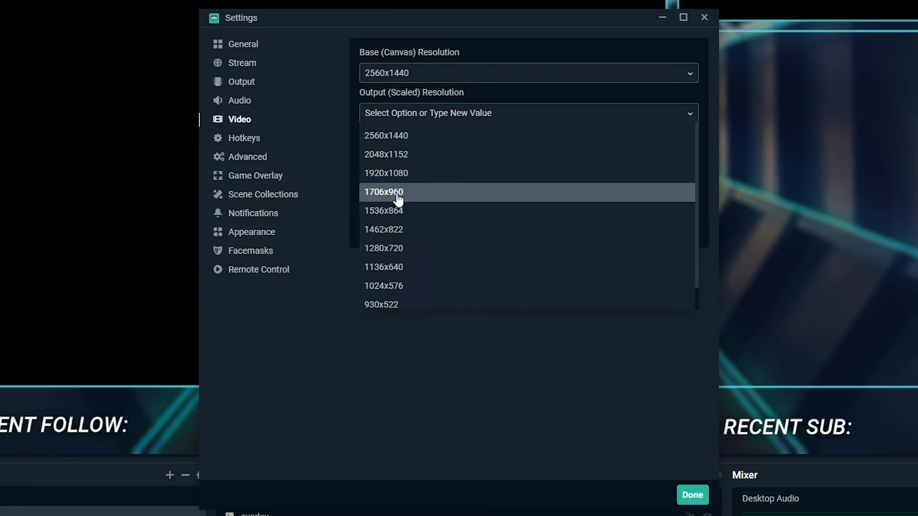
left_click(437, 195)
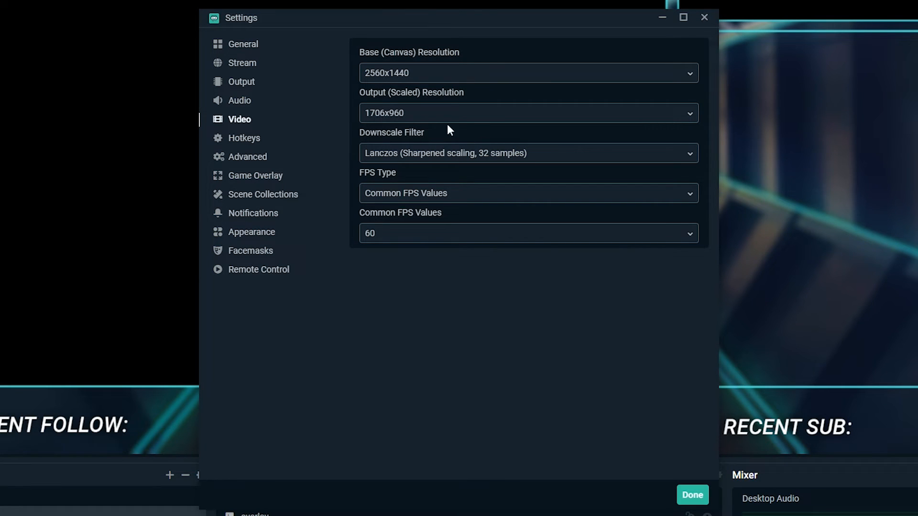
left_click(455, 153)
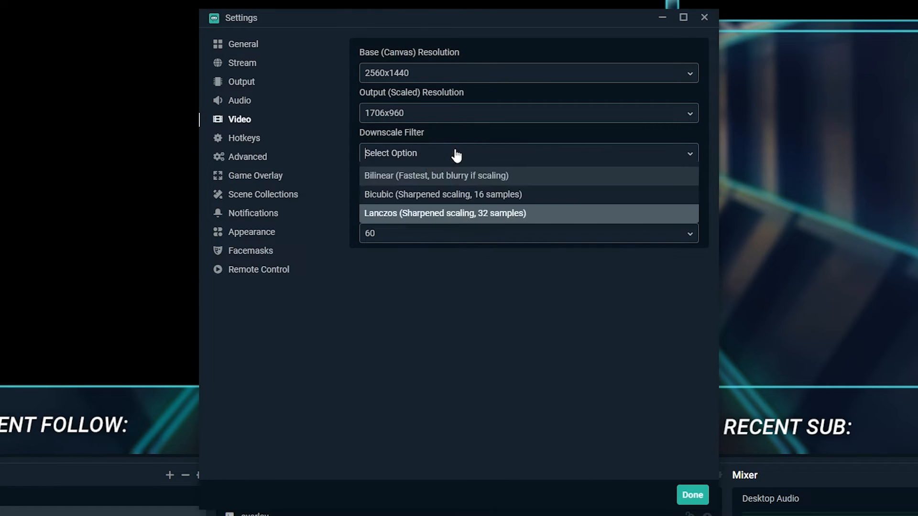
left_click(449, 215)
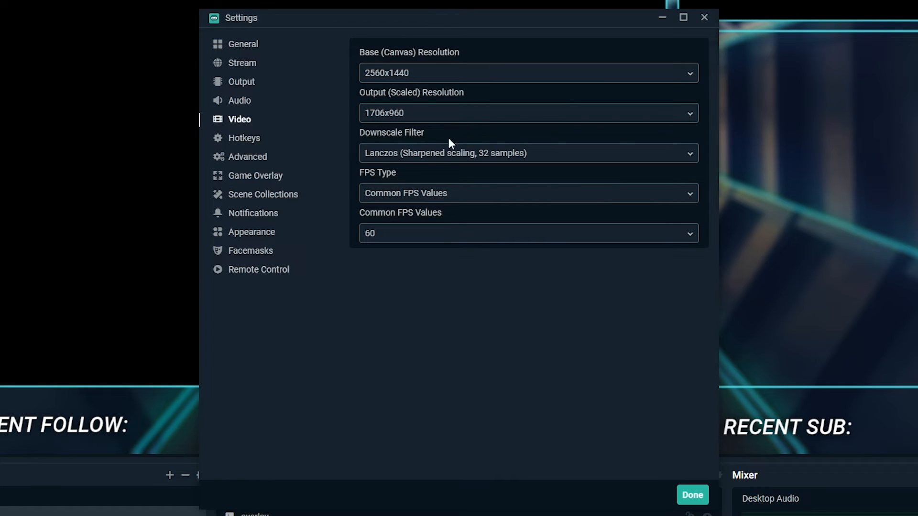
left_click(388, 192)
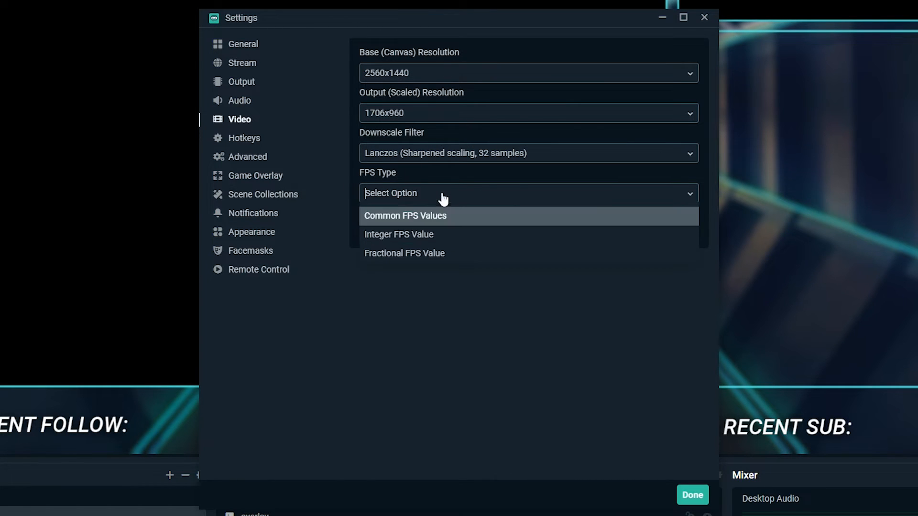
left_click(423, 216)
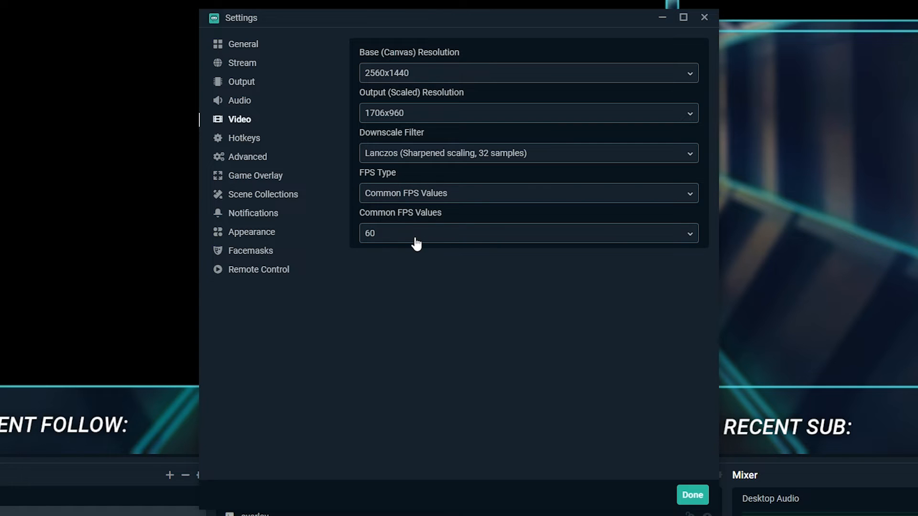
left_click(388, 234)
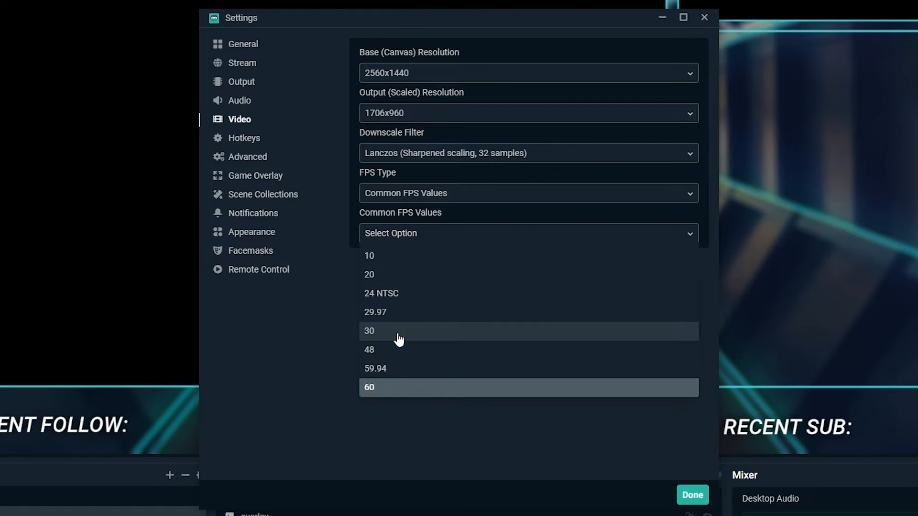
left_click(403, 388)
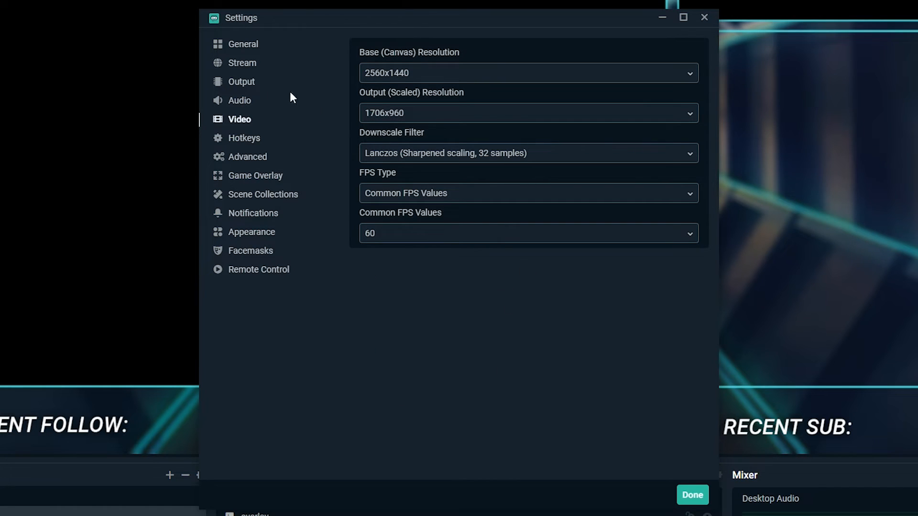
Step: Open the Output settings and switch the output mode to Simple
left_click(244, 85)
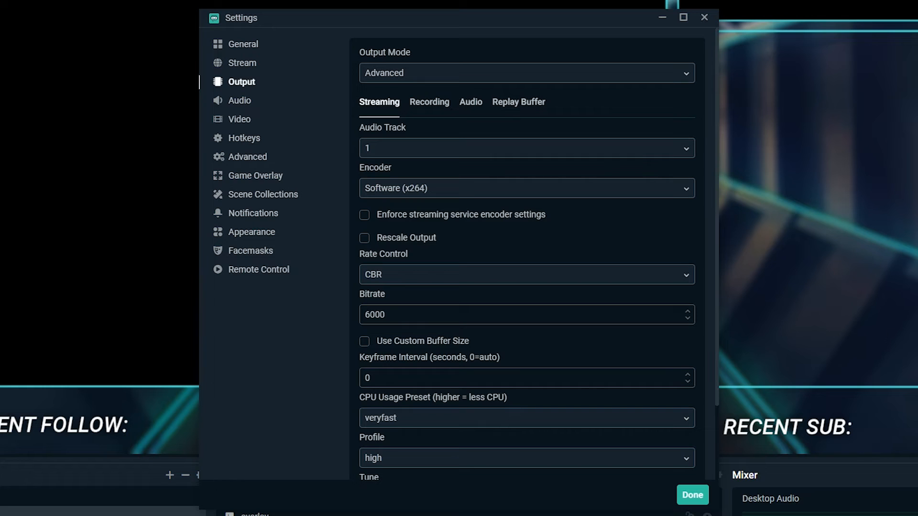
left_click(393, 76)
left_click(385, 96)
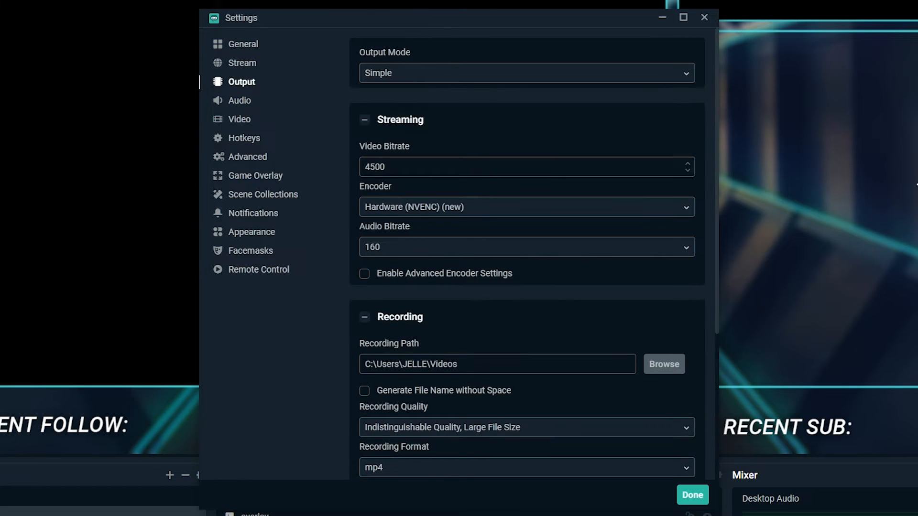
Step: Set the simple streaming video bitrate to 6000 and the encoder to Software (x264)
double_click(447, 172)
type("6000")
left_click(468, 211)
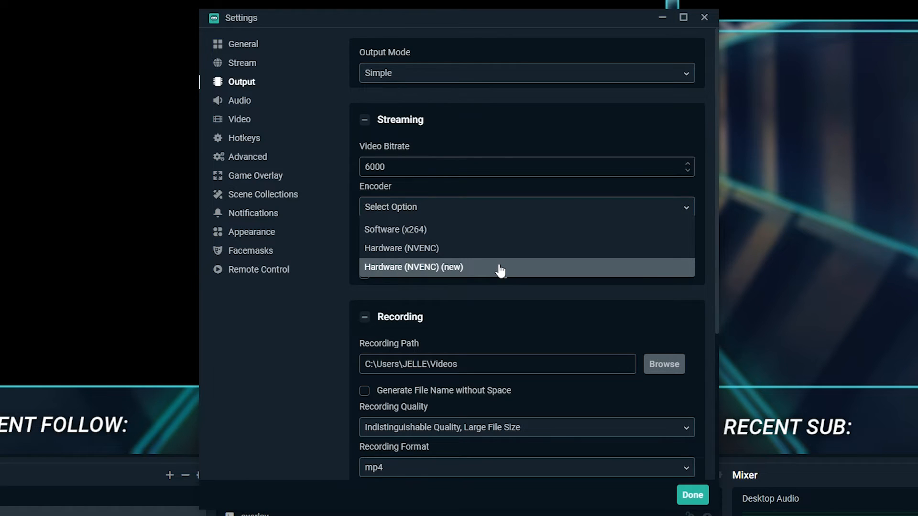
left_click(487, 232)
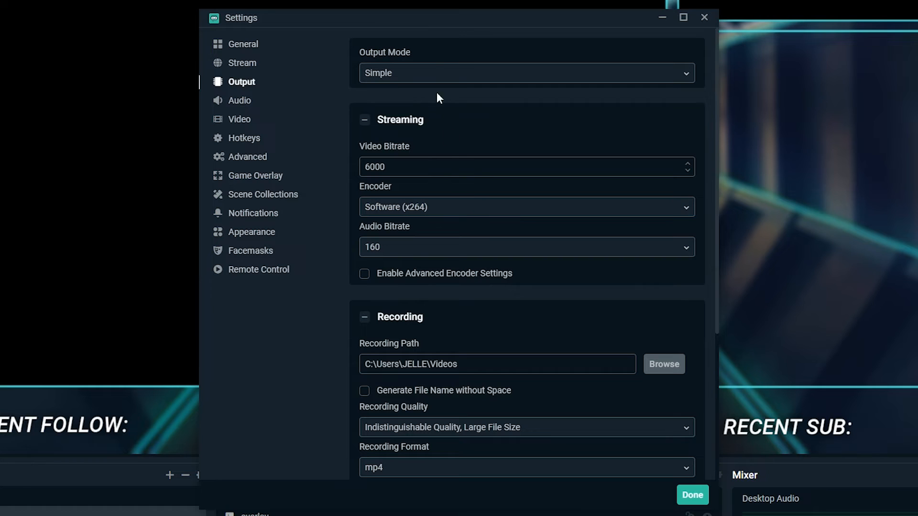
Step: Switch the output mode to Advanced and set the streaming encoder to Hardware (NVENC) (new)
left_click(432, 75)
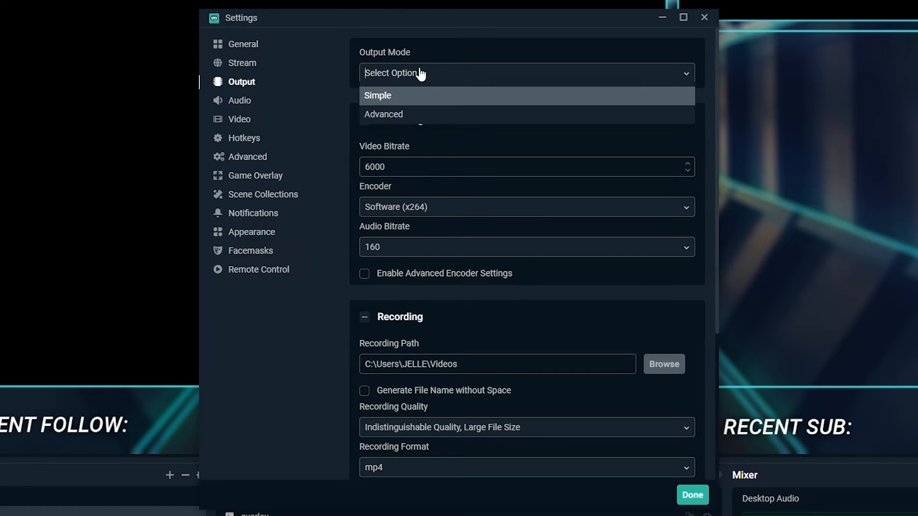
left_click(415, 116)
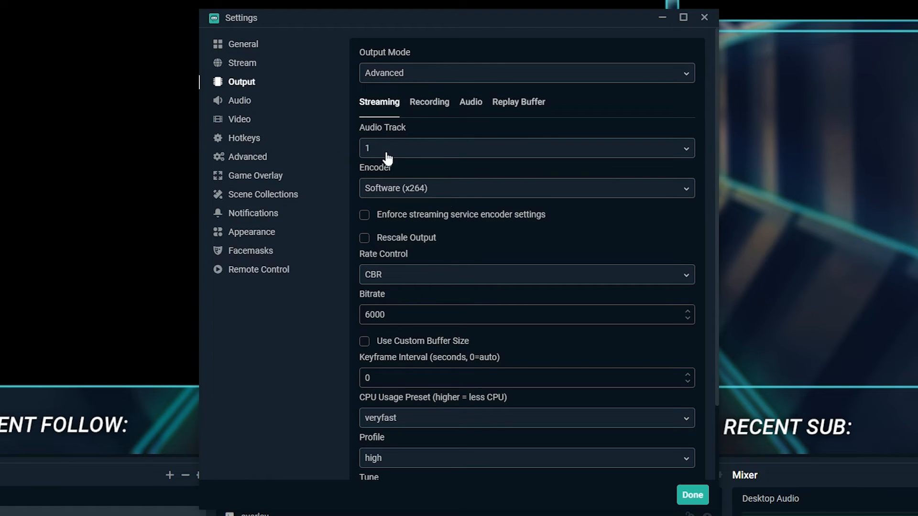
left_click(416, 188)
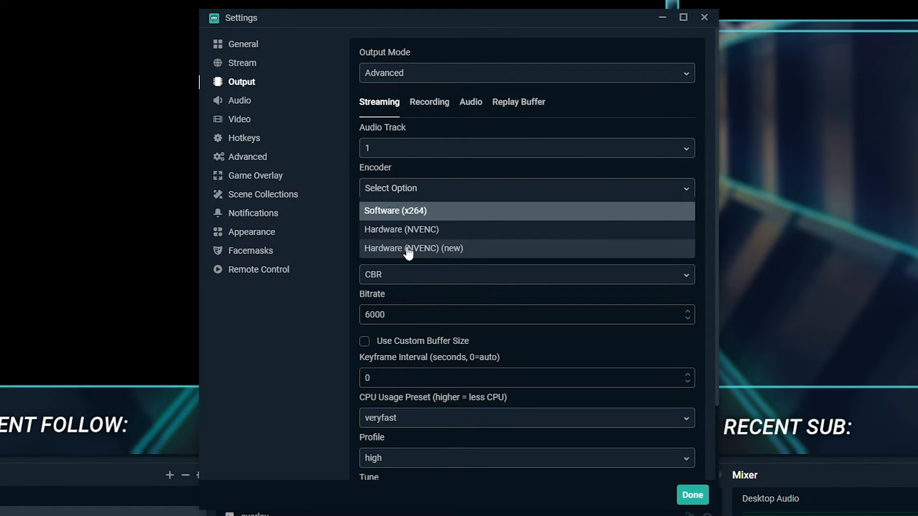
left_click(440, 251)
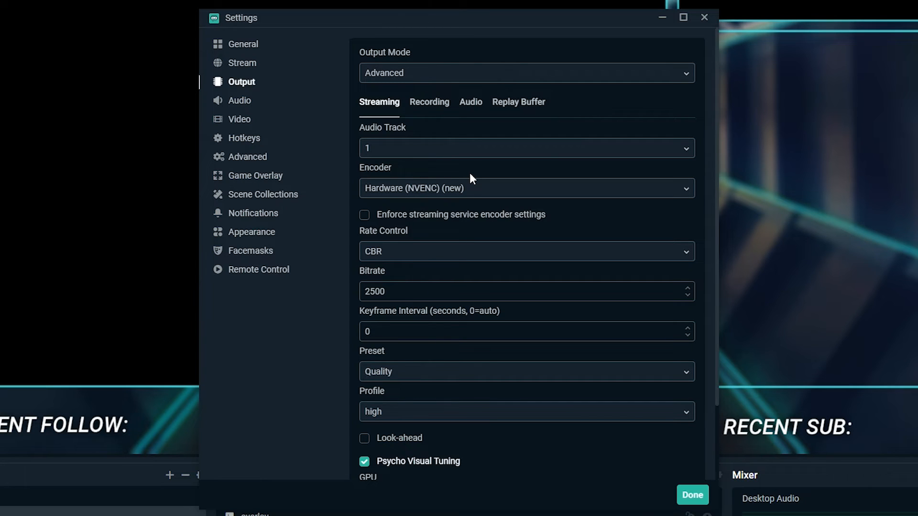
Step: Switch the encoder to Software (x264) and back to Hardware (NVENC) (new)
left_click(468, 188)
left_click(508, 211)
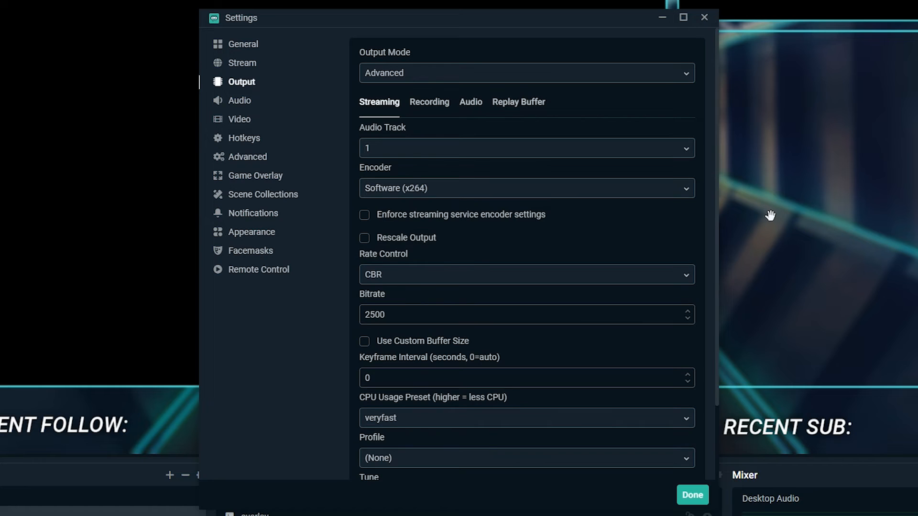
left_click(399, 193)
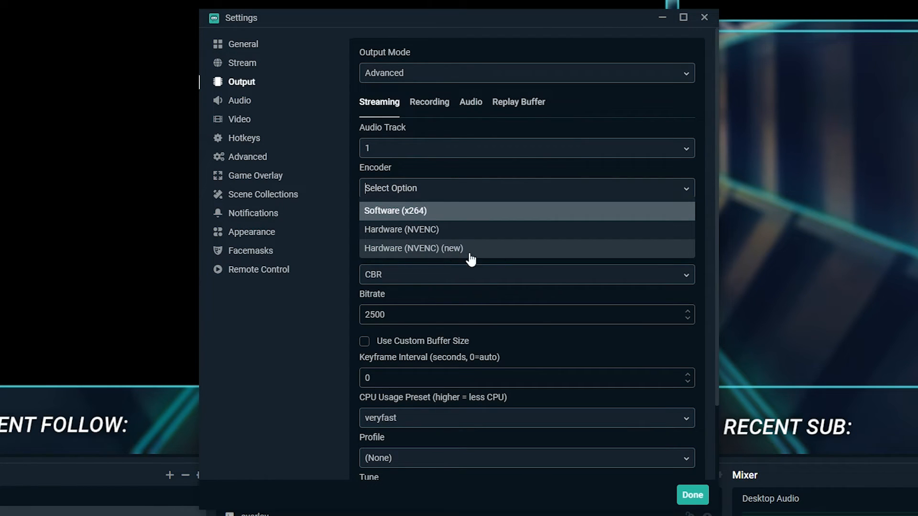
left_click(497, 248)
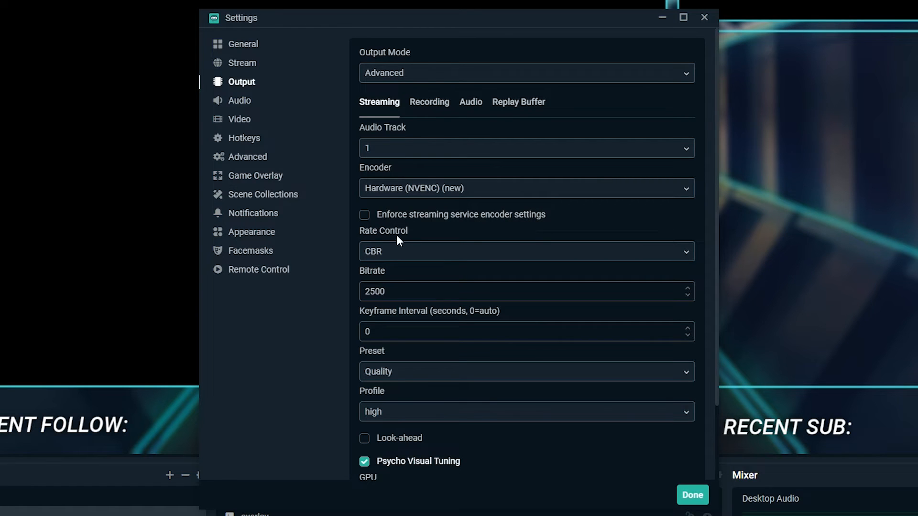
Step: Set the streaming rate control to CBR
left_click(379, 253)
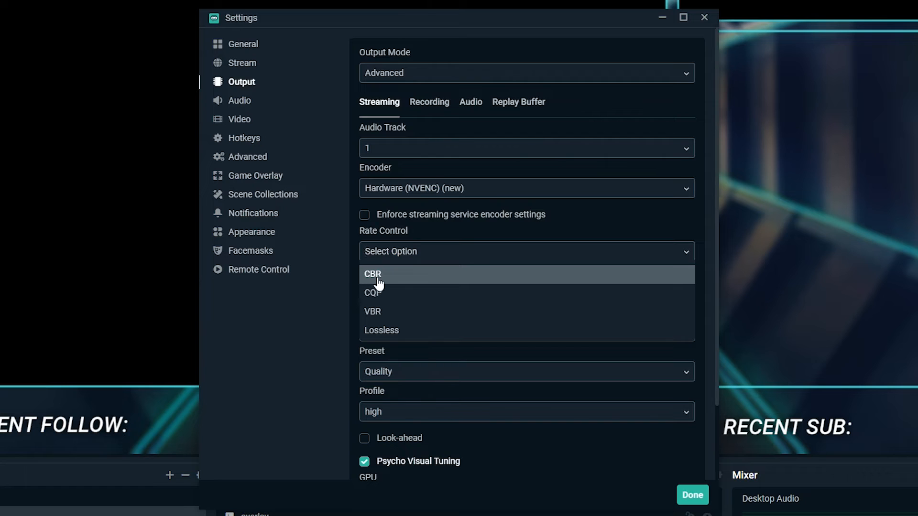
left_click(377, 279)
left_click_drag(417, 292, 349, 290)
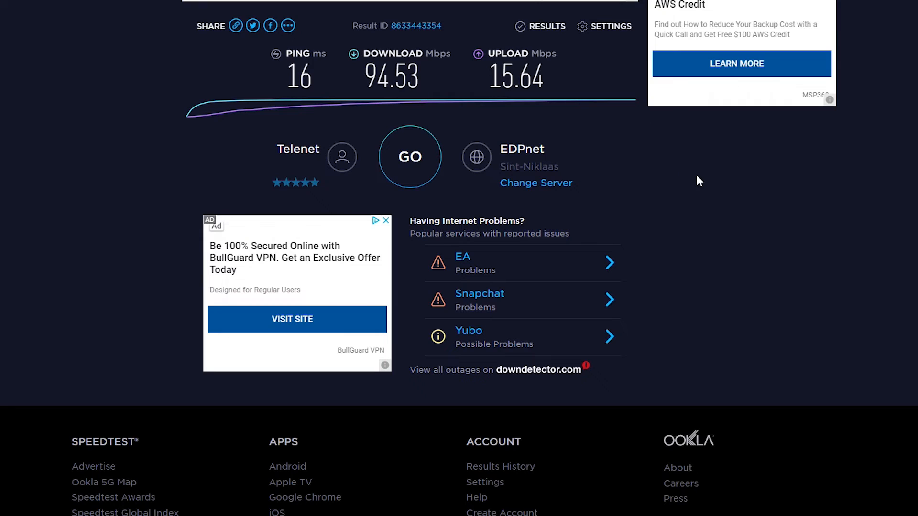
Step: Highlight the upload speed in the speed test and place the Settings window beside it
double_click(542, 76)
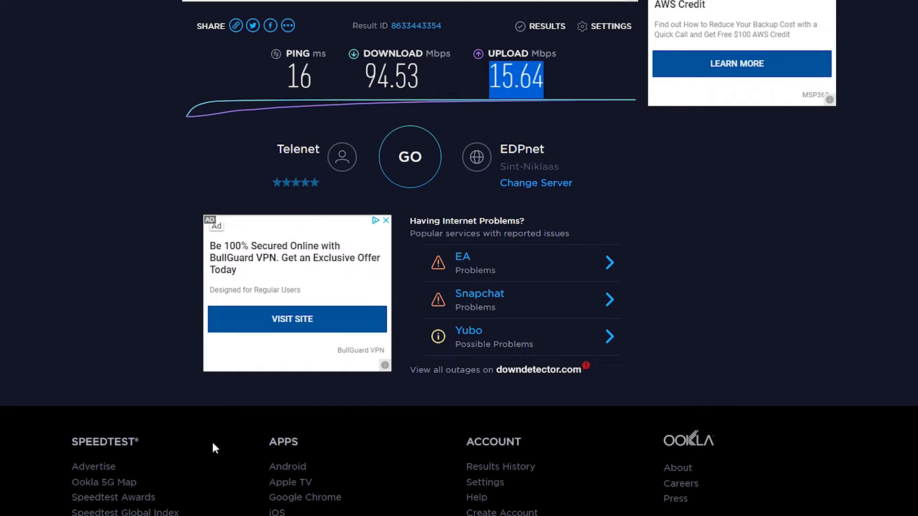
key("alt+Tab")
left_click_drag(570, 16, 917, 0)
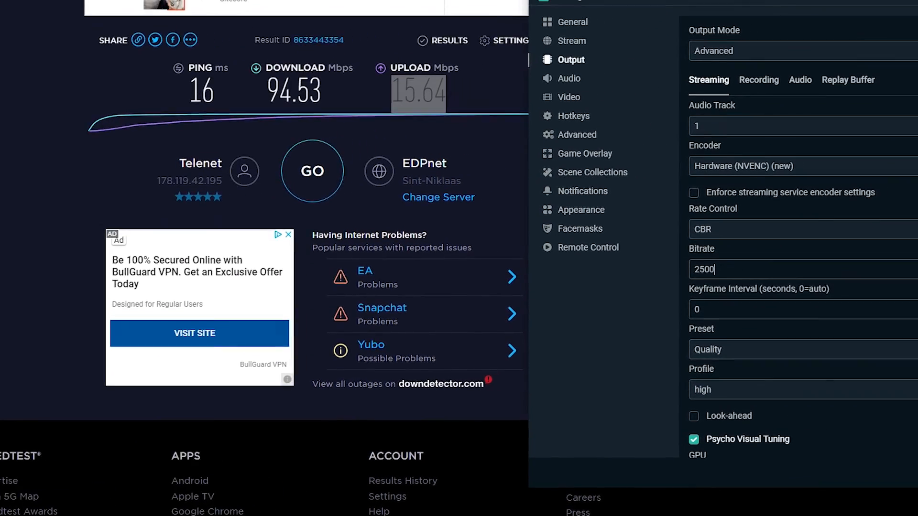
Step: Set the advanced streaming bitrate to 3000
left_click_drag(715, 270, 653, 255)
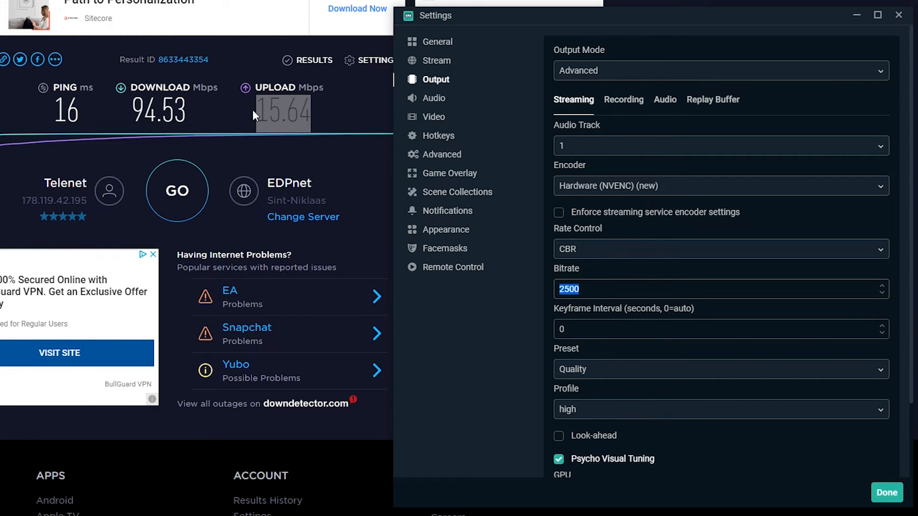
type("6000")
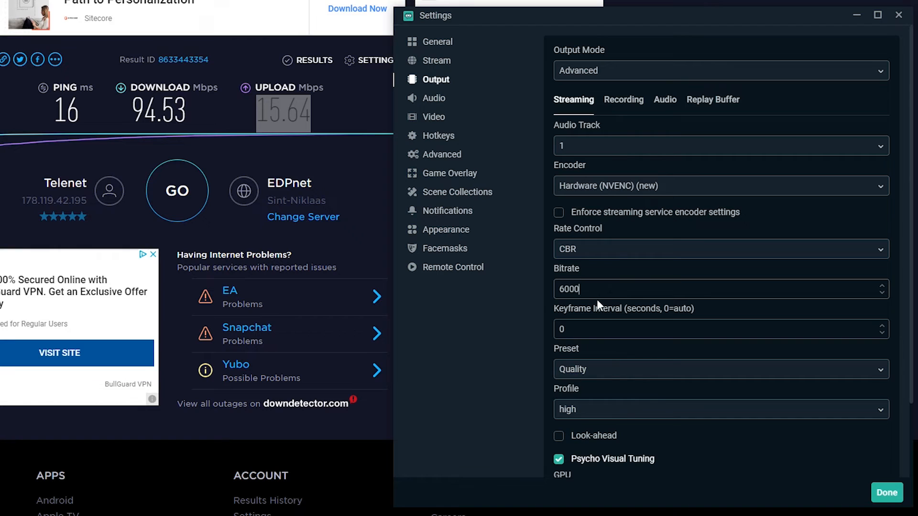
left_click_drag(586, 291, 555, 289)
double_click(583, 290)
type("4500")
key("BackSpace")
key("BackSpace")
key("BackSpace")
key("BackSpace")
type("3000")
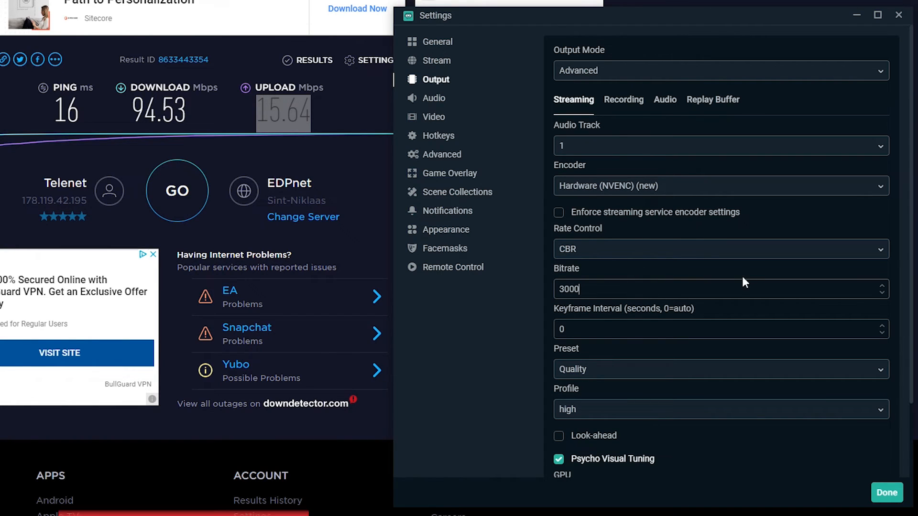
Step: In video settings, set the common FPS value to 30
left_click(438, 120)
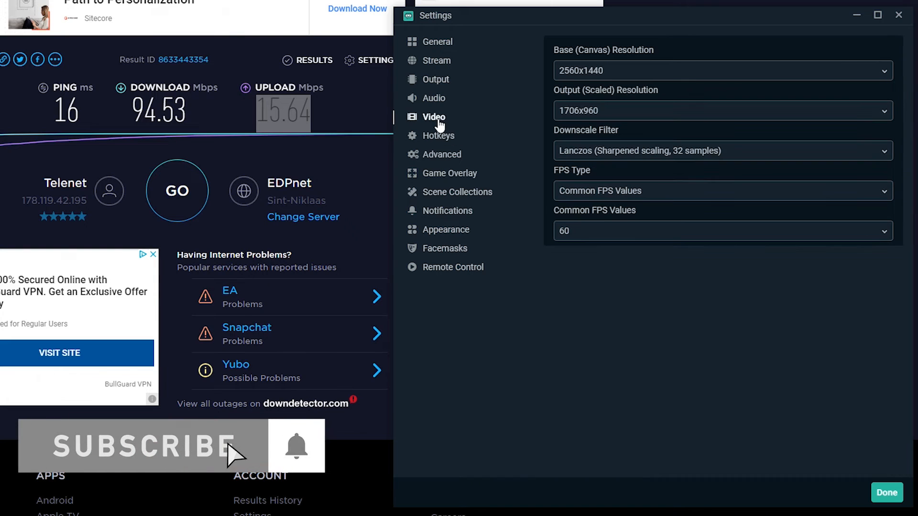
left_click(593, 233)
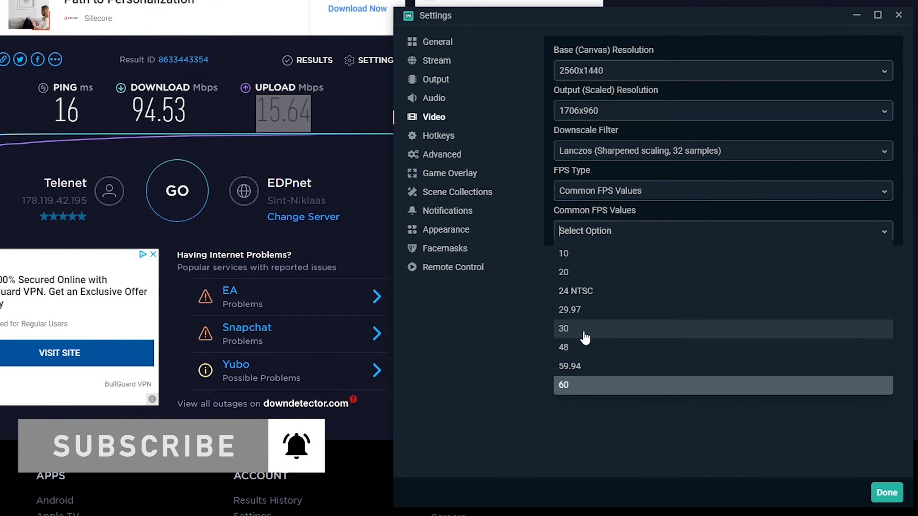
left_click(614, 336)
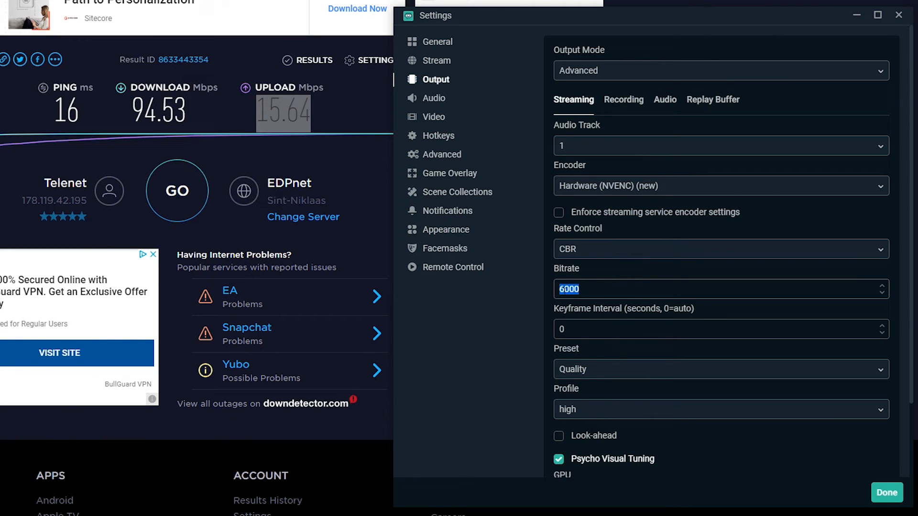
Step: Edit the streaming bitrate again, entering 3000 and then 25000
type("3000")
double_click(597, 289)
type("25000")
key("shift+Left")
key("shift+Left")
key("shift+Left")
left_click(592, 294)
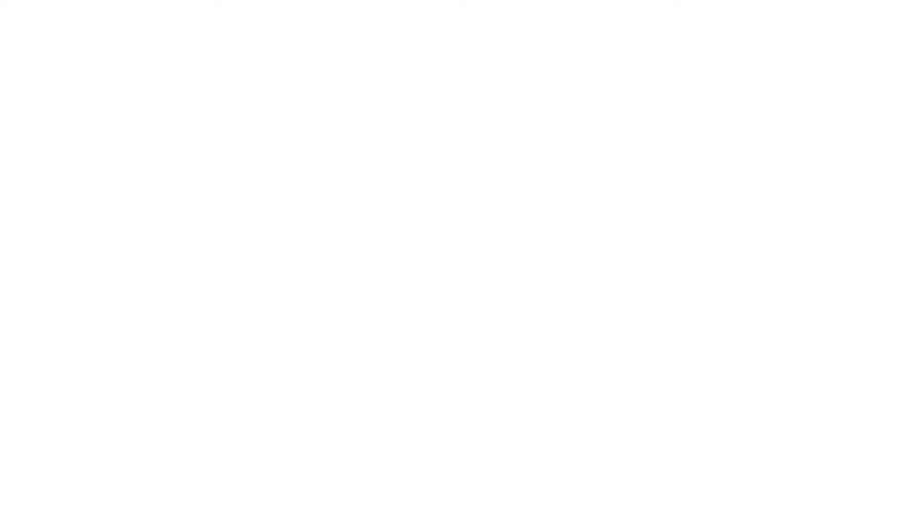
Step: In the browser, search for twitch encoding chart and open Twitch's encoding guidelines page
type("twitch encoding chart")
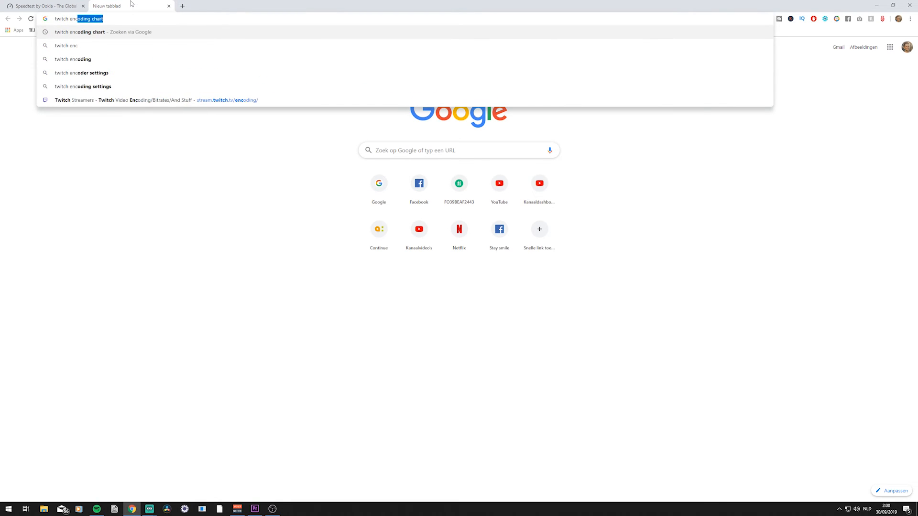
key("Return")
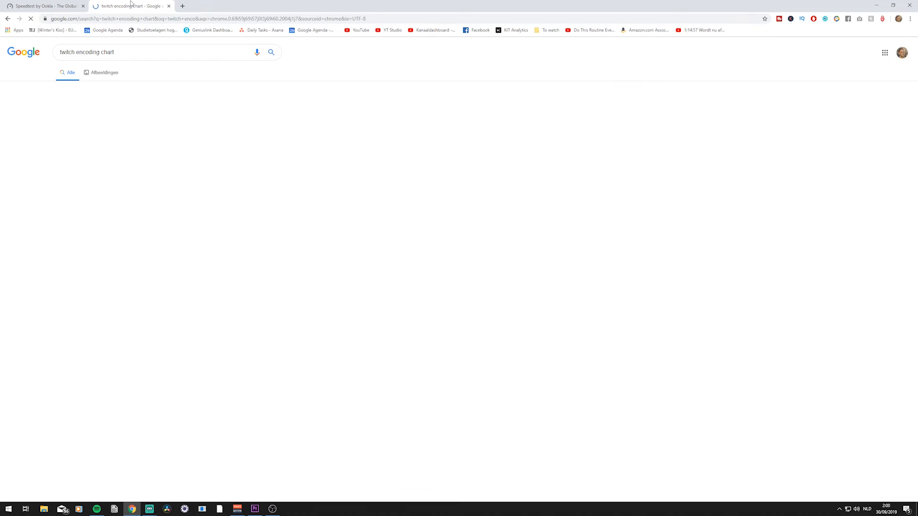
left_click(89, 106)
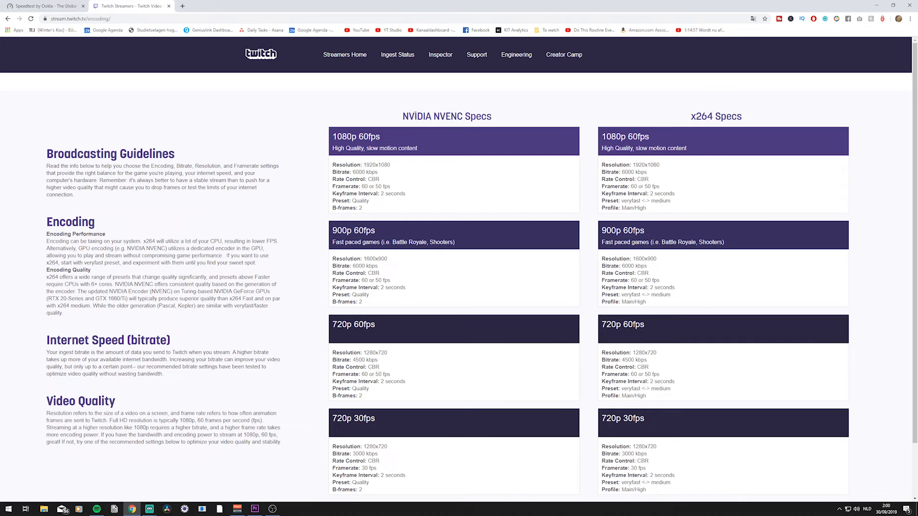
Step: Examine the NVIDIA NVENC recommended specs for 900p 60fps and 720p 30fps, highlighting bitrate, resolution and framerate
left_click_drag(400, 118, 483, 111)
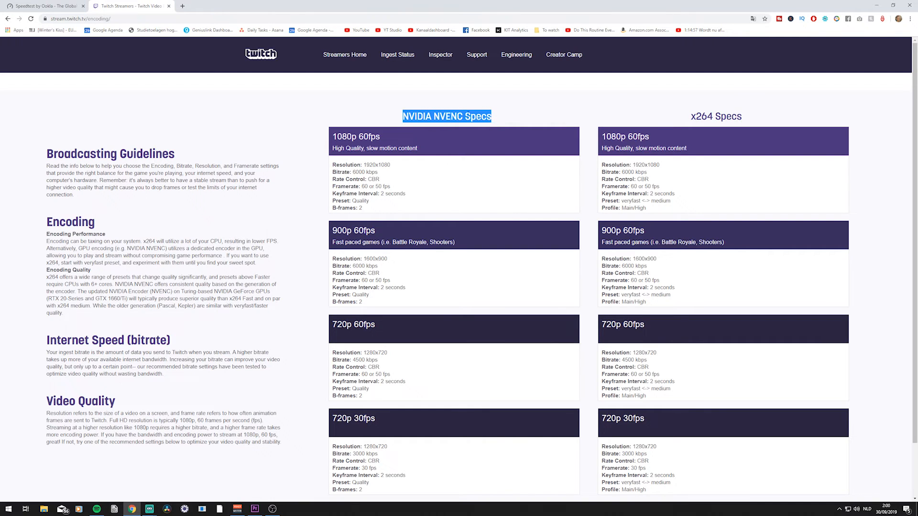
left_click(522, 147)
scroll(521, 147, "down", 2)
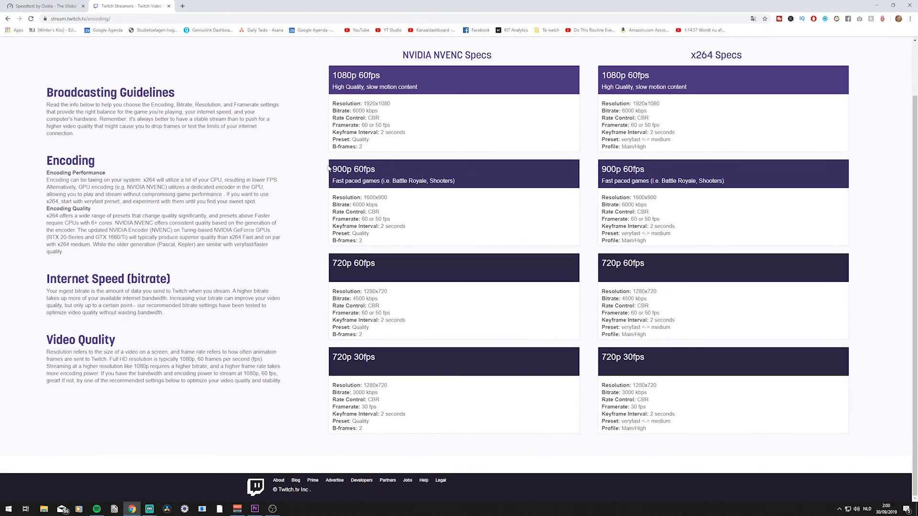
left_click_drag(332, 169, 354, 169)
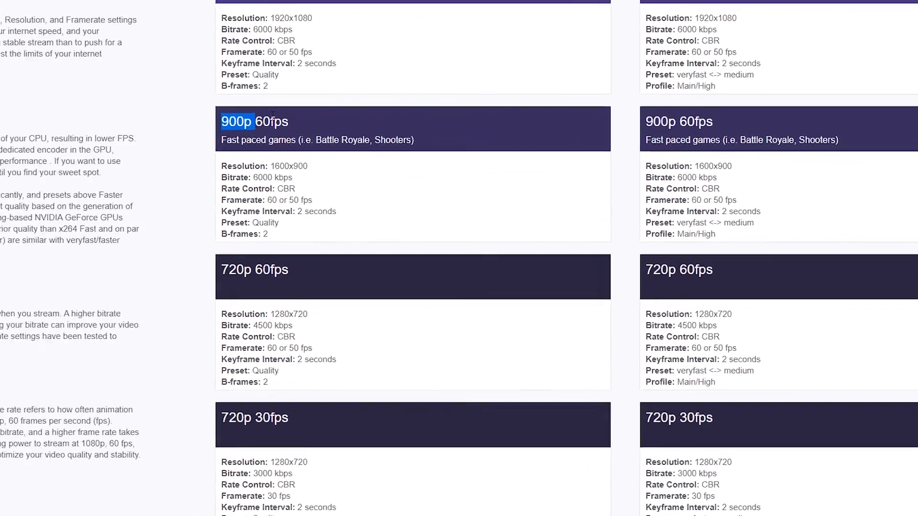
left_click(237, 129)
left_click_drag(222, 125, 312, 126)
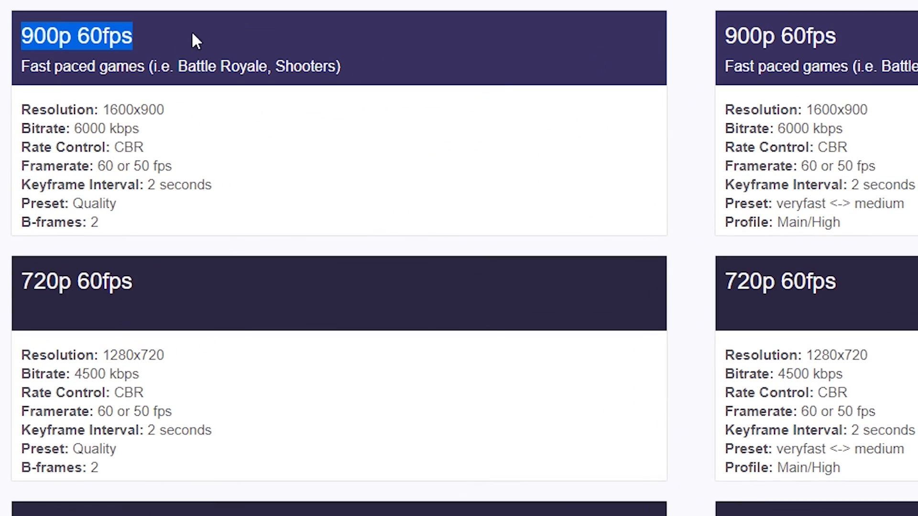
left_click(376, 186)
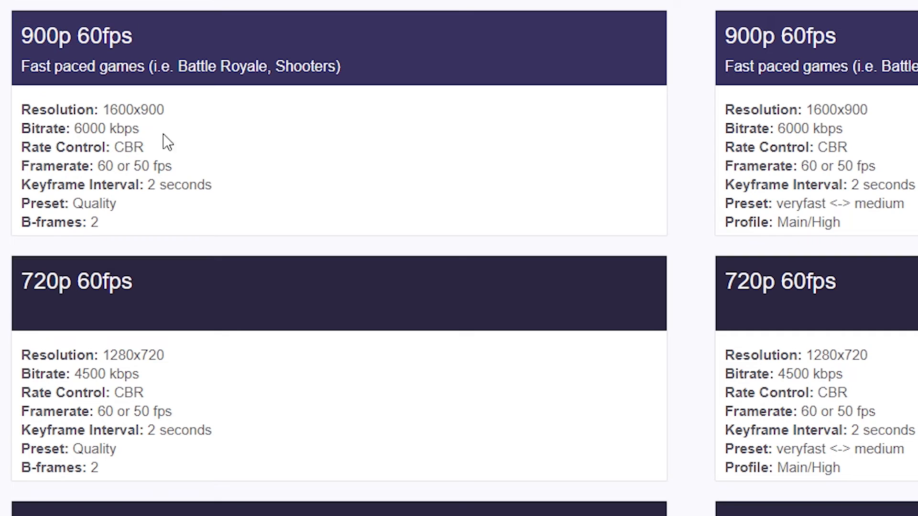
left_click_drag(171, 137, 28, 129)
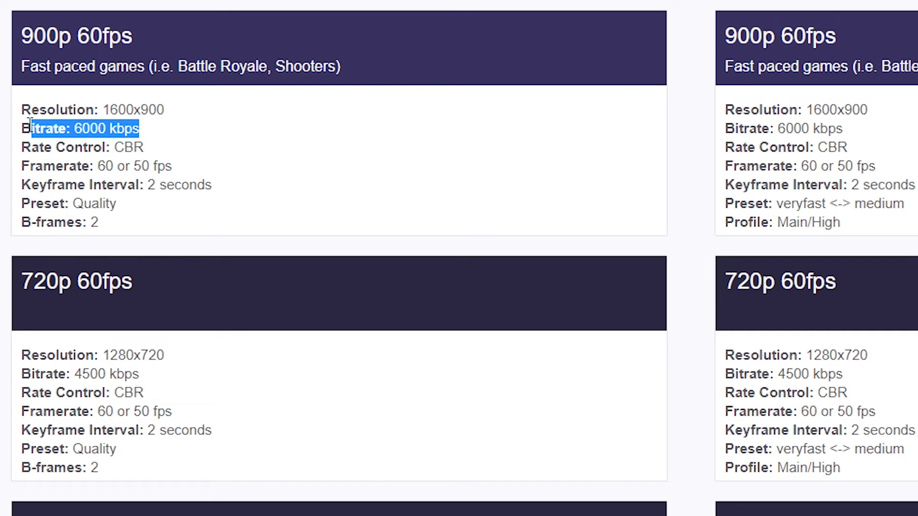
left_click(101, 130)
left_click_drag(141, 129, 75, 129)
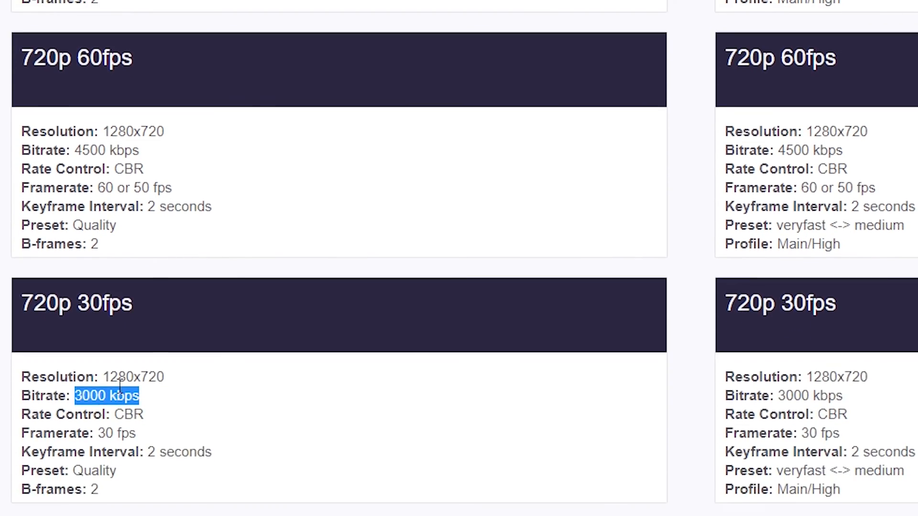
left_click(117, 407)
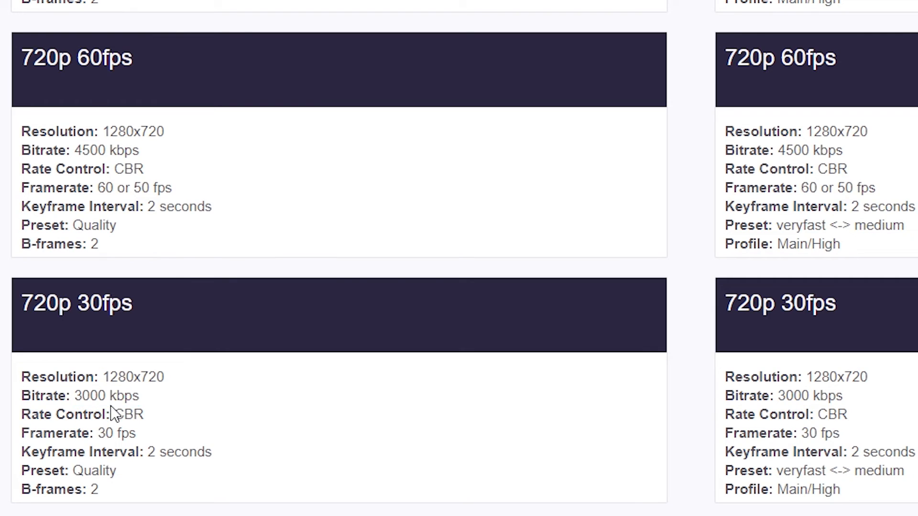
left_click_drag(174, 377, 125, 387)
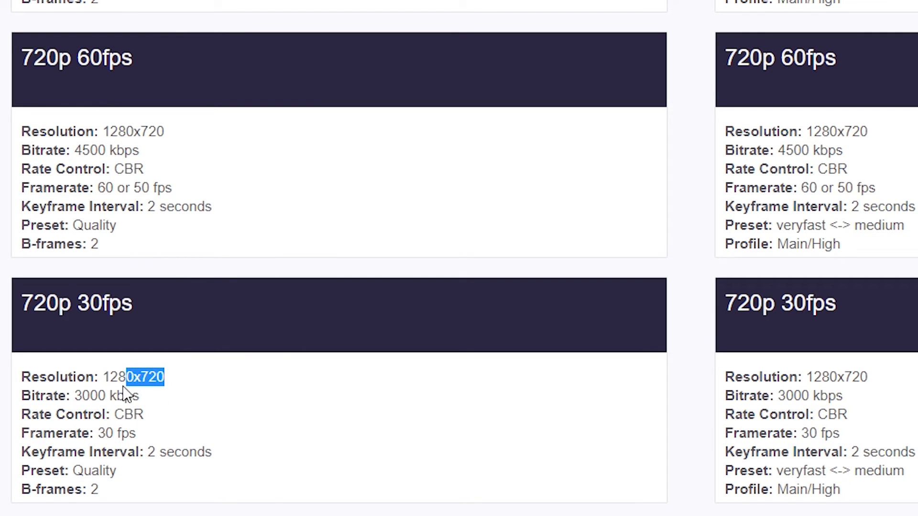
left_click(135, 435)
left_click_drag(135, 435, 98, 434)
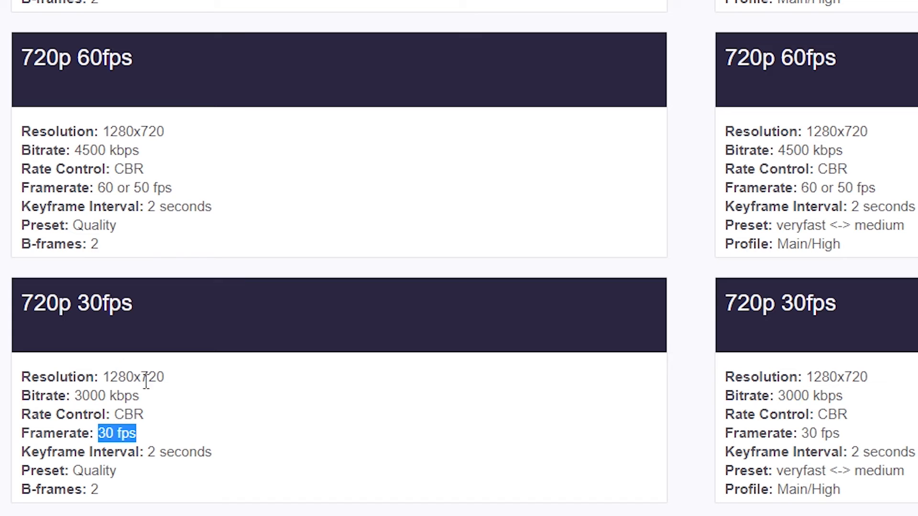
Step: Set the output (scaled) resolution to 1280x720 and the common FPS value to 30
left_click_drag(160, 452, 21, 451)
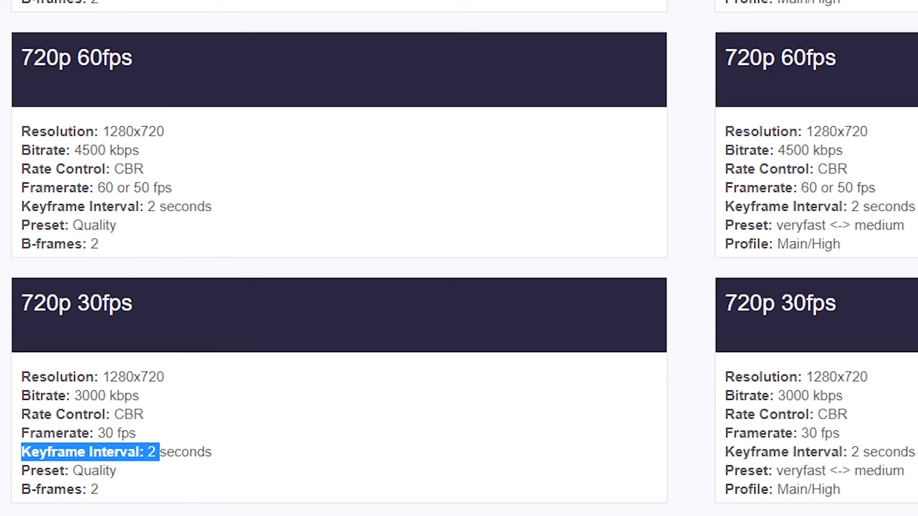
key("alt+Tab")
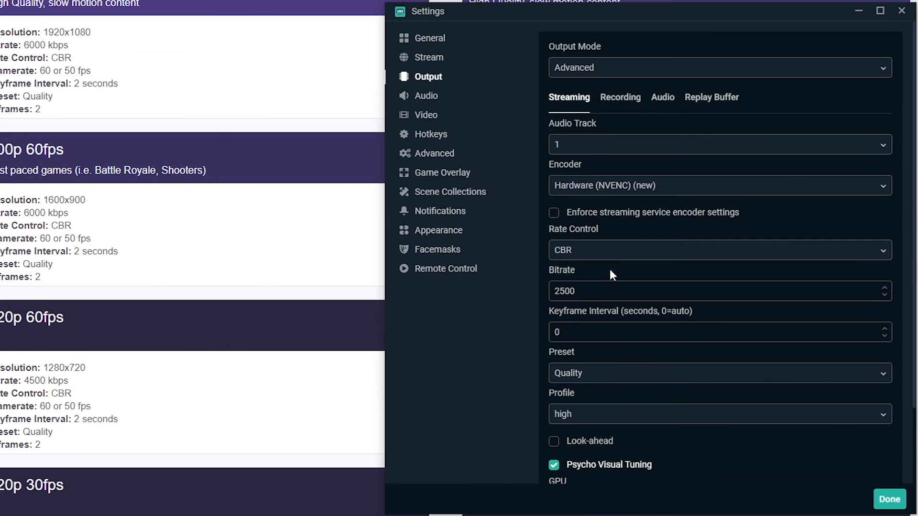
left_click(423, 116)
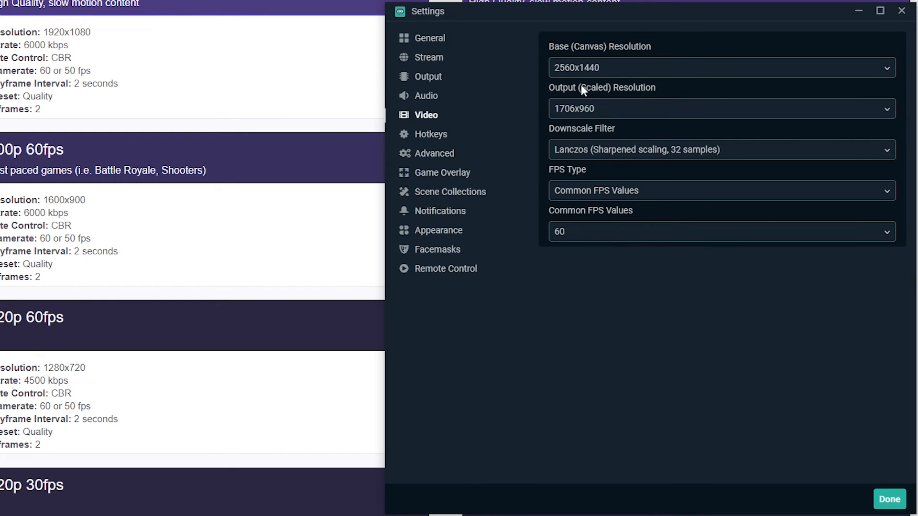
left_click(599, 109)
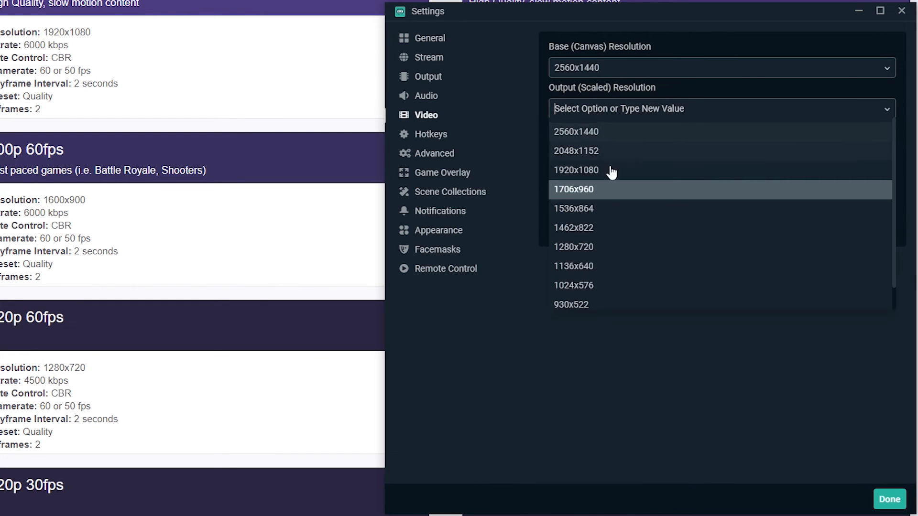
left_click(607, 253)
left_click(603, 231)
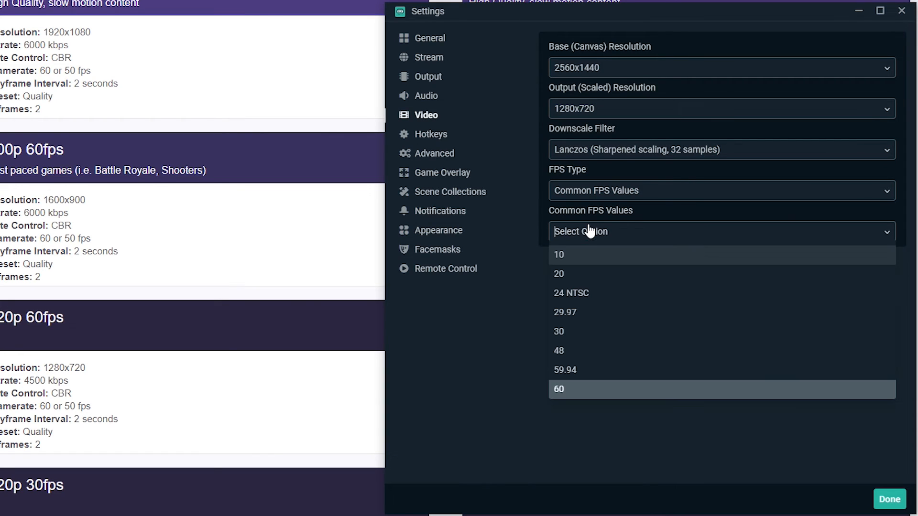
left_click(584, 333)
Step: Edit the streaming bitrate, entering 300
left_click(436, 80)
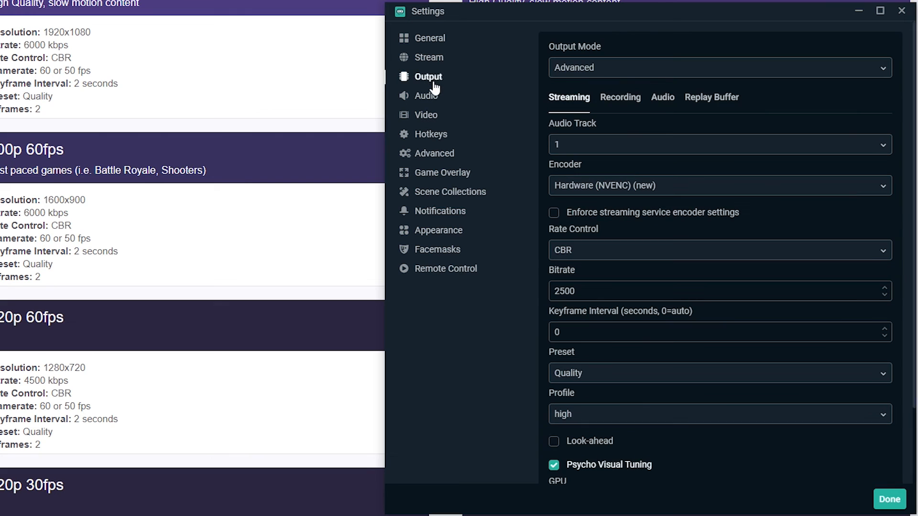
left_click_drag(588, 295, 527, 300)
type("3000")
Step: Set the output (scaled) resolution to 1706x960 and the common FPS value to 60
left_click(428, 116)
left_click(598, 112)
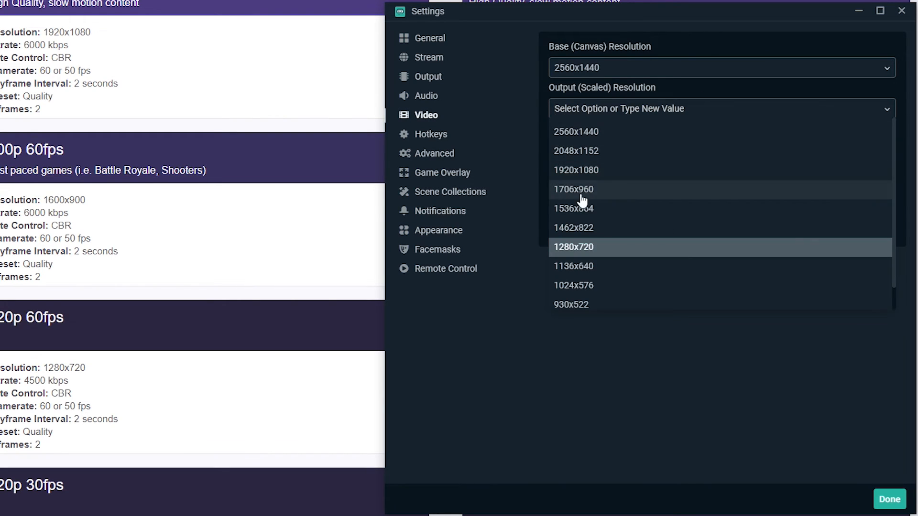
left_click(608, 193)
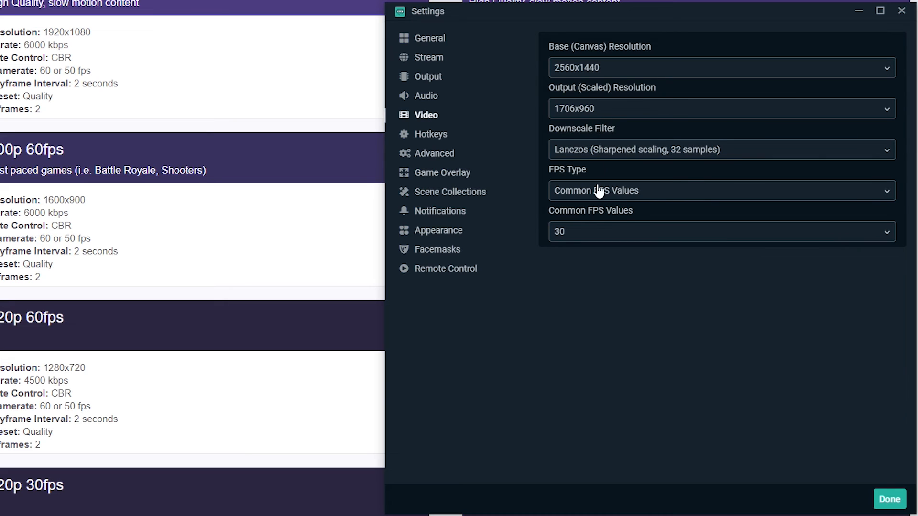
left_click(594, 231)
left_click(564, 389)
Step: Set the NVENC streaming bitrate to 60000
left_click(432, 84)
double_click(589, 293)
type("60000")
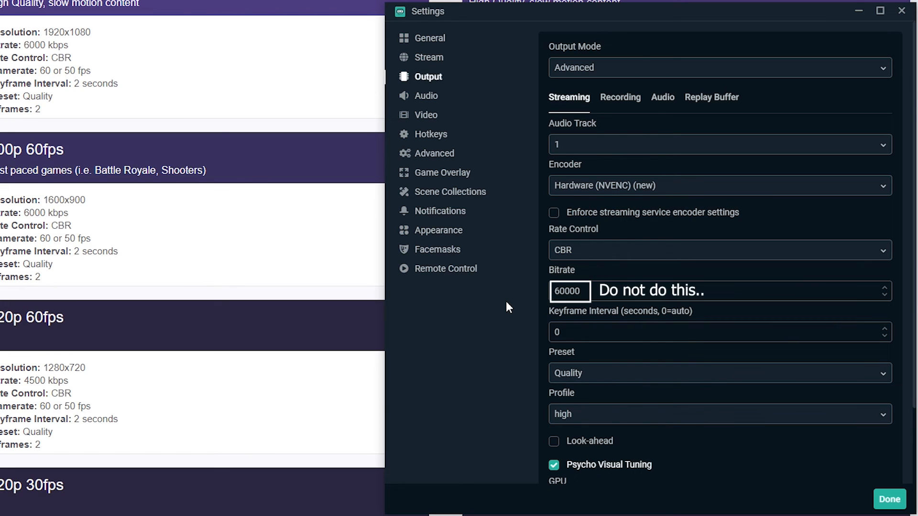
Step: Set the keyframe interval to 2 and choose the Quality preset
double_click(557, 332)
type("2")
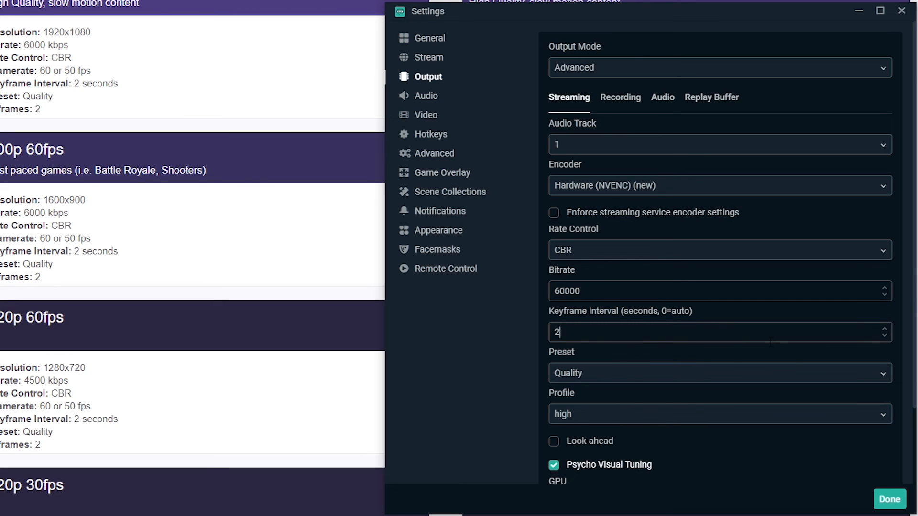
left_click(591, 377)
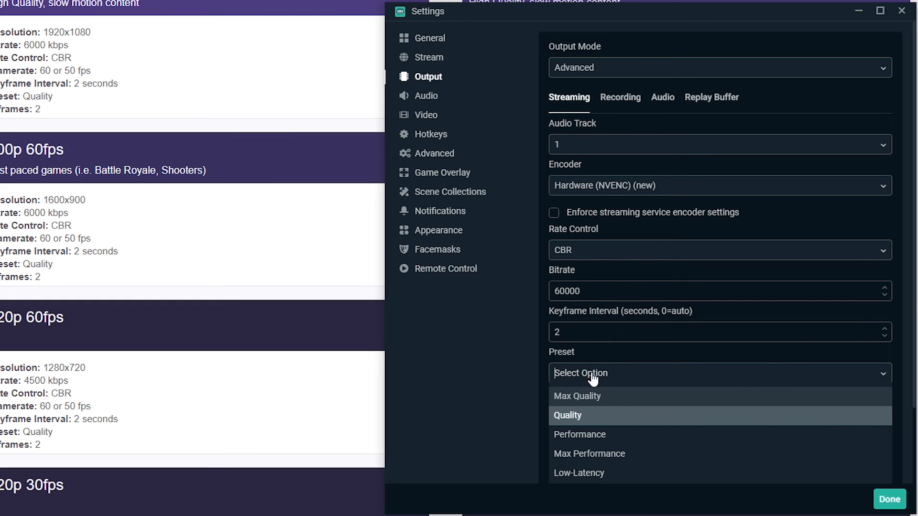
left_click(601, 419)
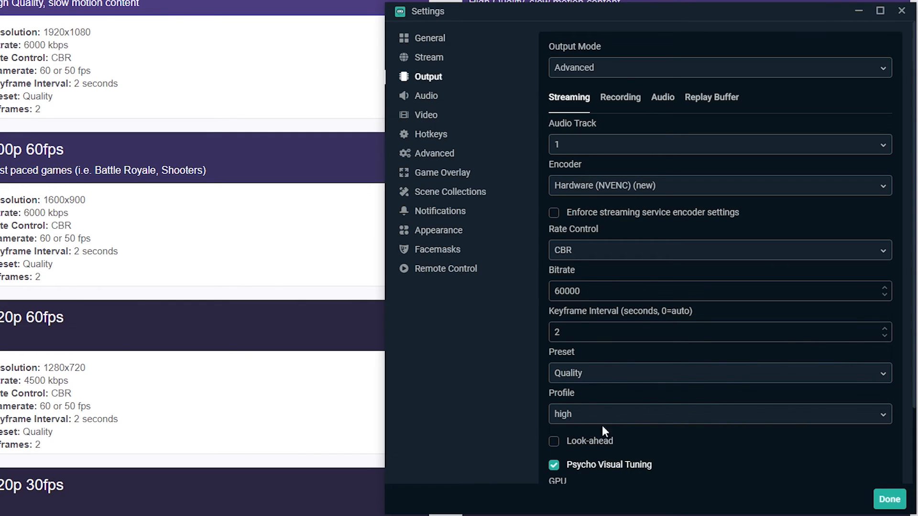
Step: Inspect the GPU and Max B-frames fields further down the streaming settings
scroll(604, 374, "down", 3)
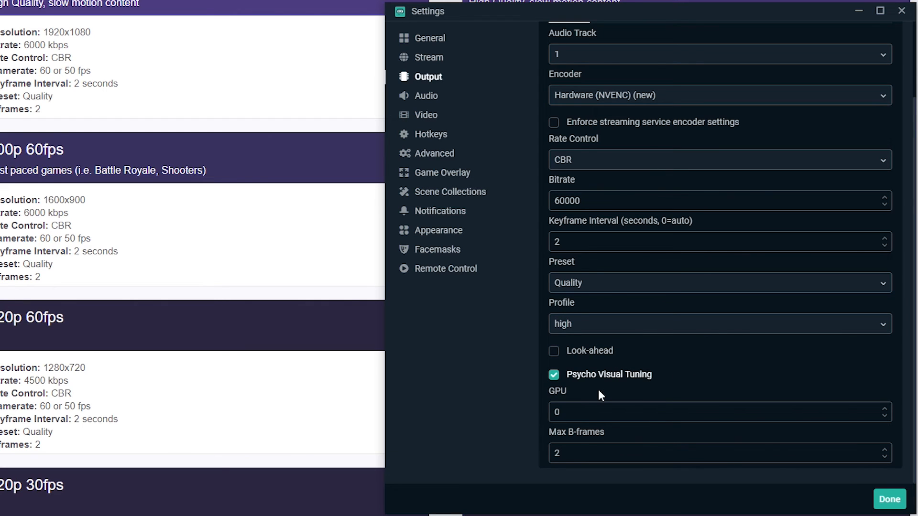
double_click(600, 411)
double_click(586, 452)
scroll(681, 136, "up", 3)
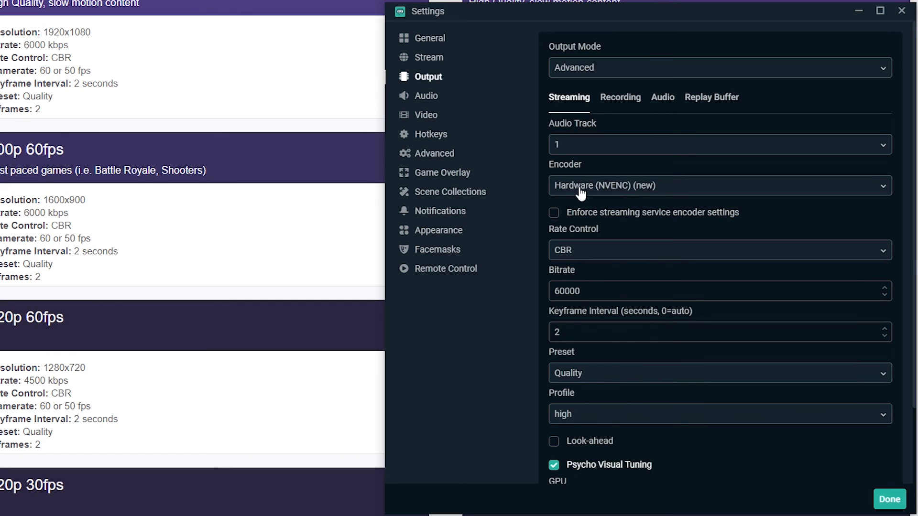
Step: Switch the streaming encoder to Software (x264)
left_click(639, 191)
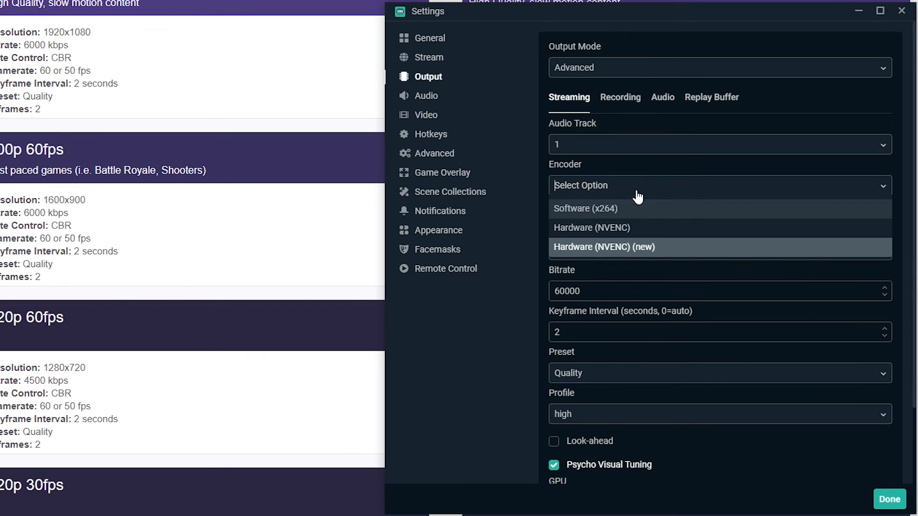
left_click(576, 211)
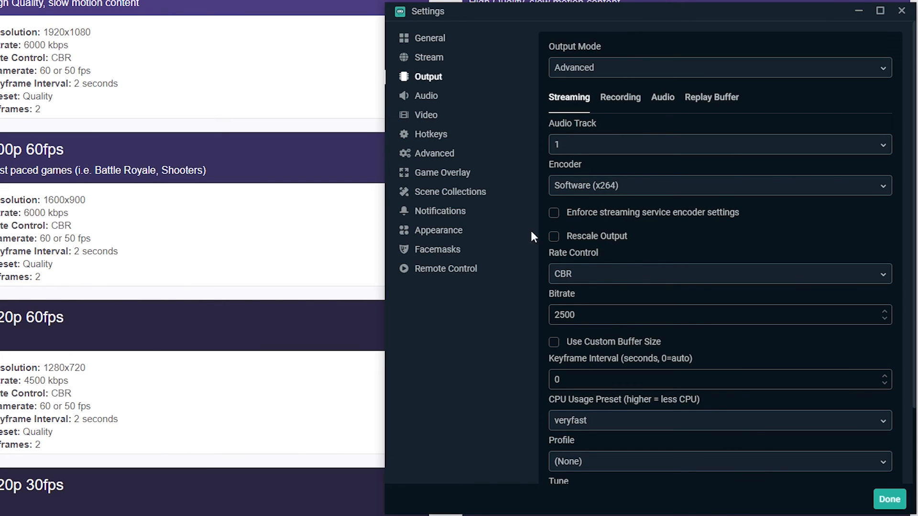
left_click(554, 237)
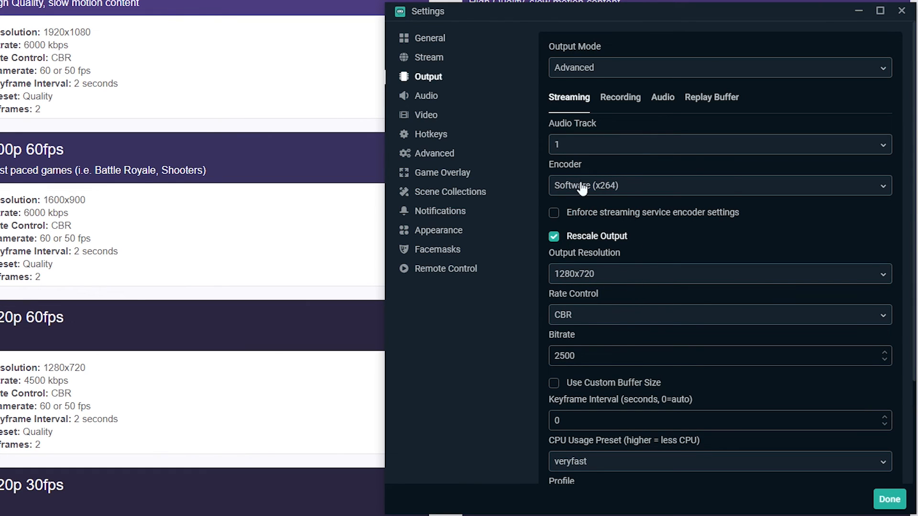
left_click(428, 116)
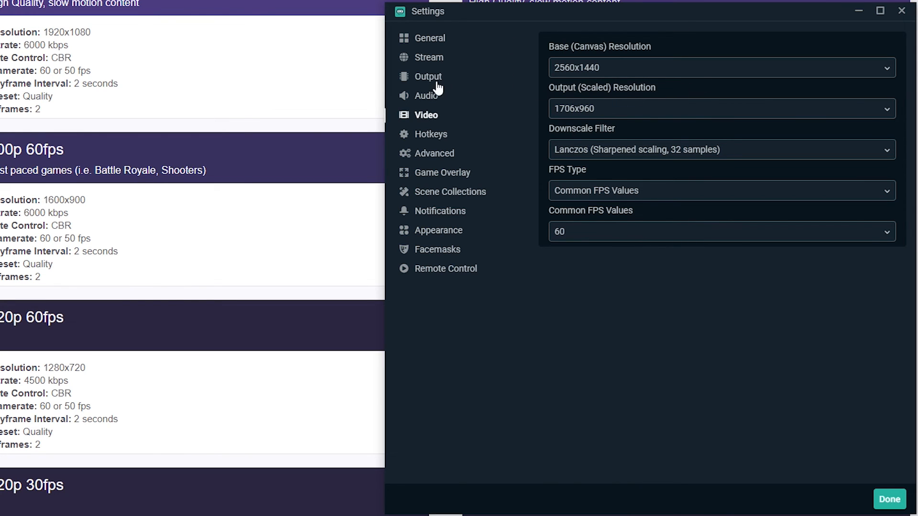
left_click(420, 77)
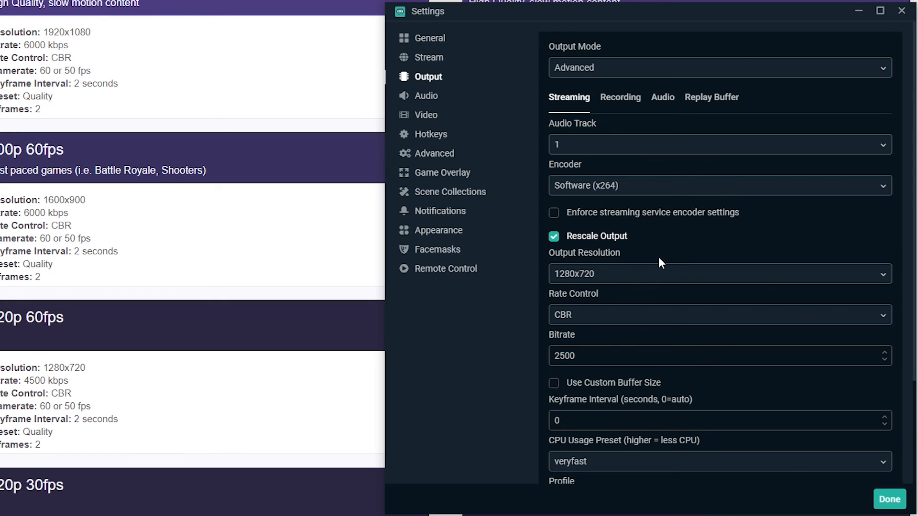
left_click(554, 237)
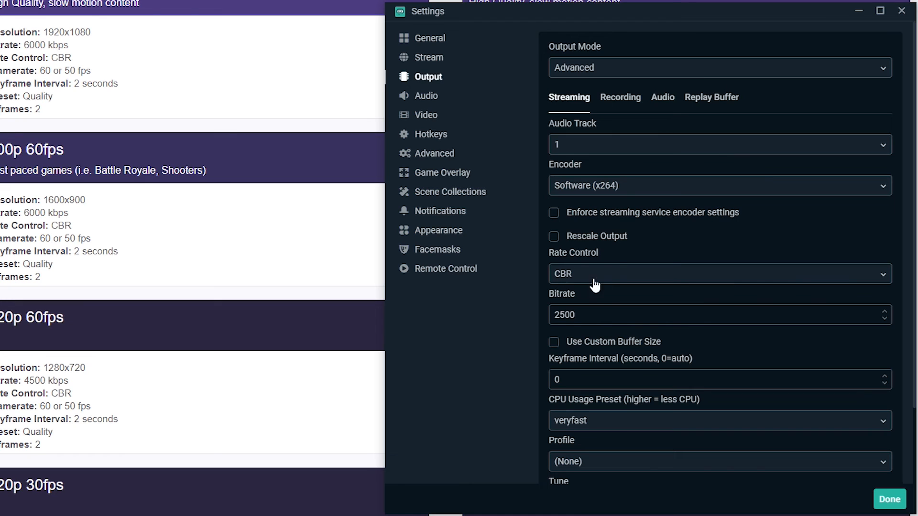
Step: Set the x264 streaming bitrate to 6000
left_click_drag(576, 314, 538, 315)
left_click(592, 188)
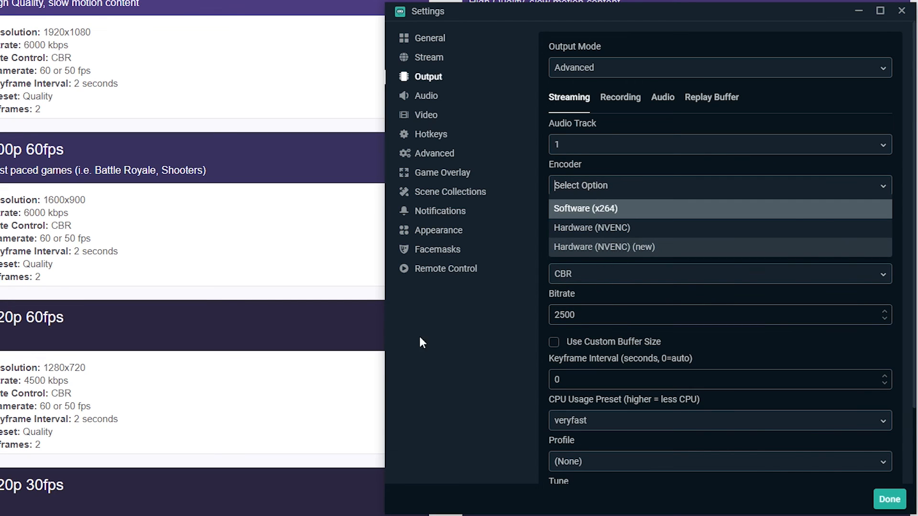
key("Return")
double_click(611, 316)
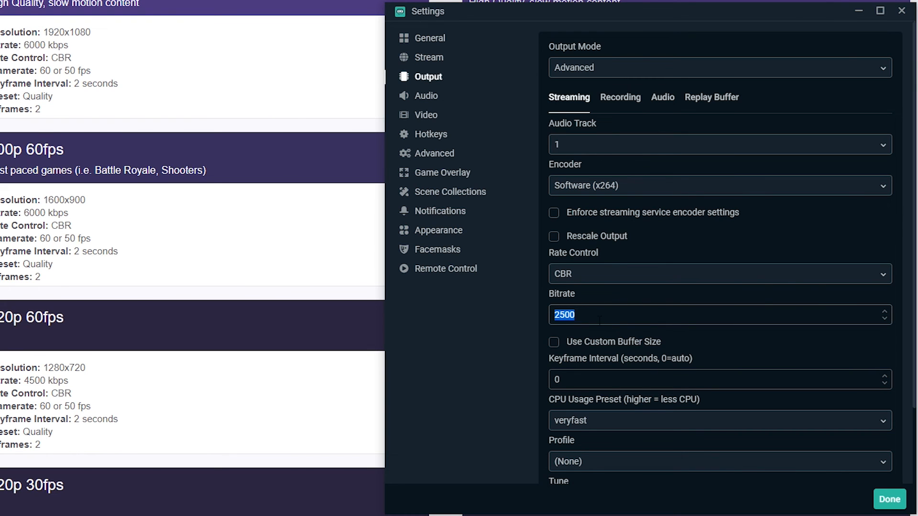
type("6000")
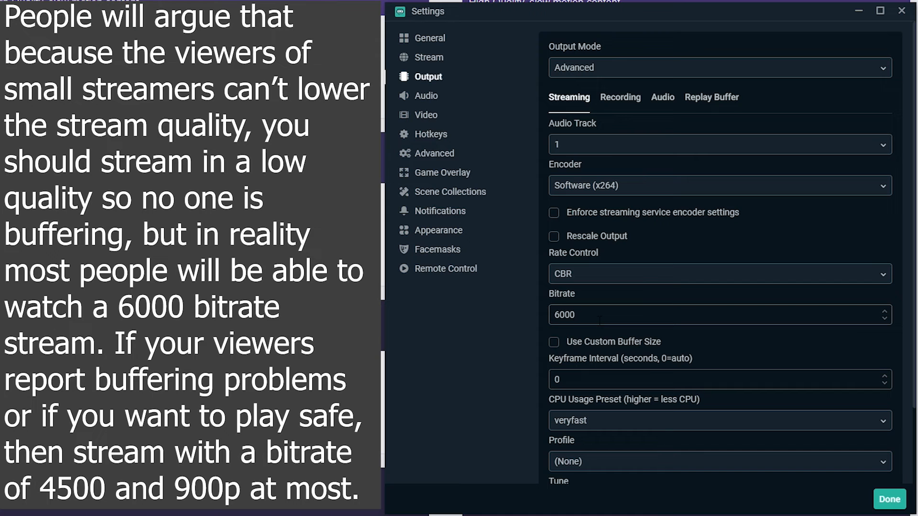
Step: Set the x264 keyframe interval to 2
double_click(568, 314)
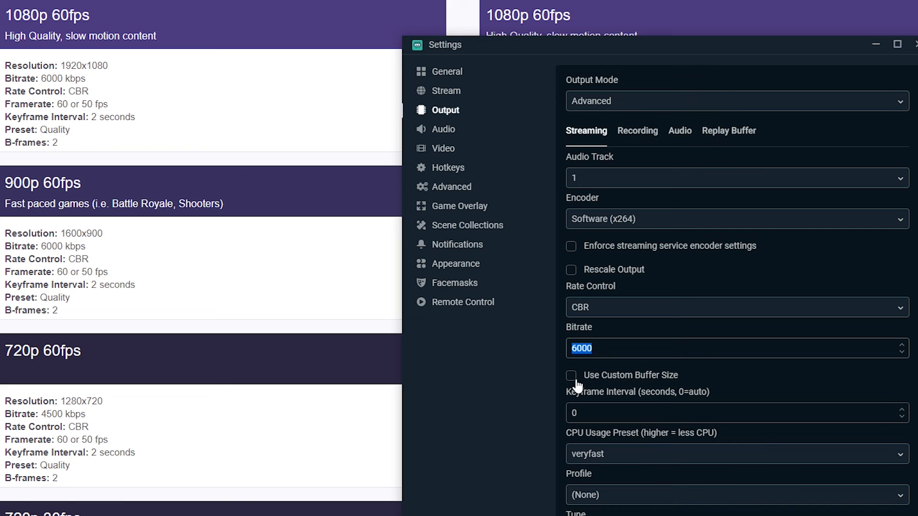
scroll(733, 335, "down", 3)
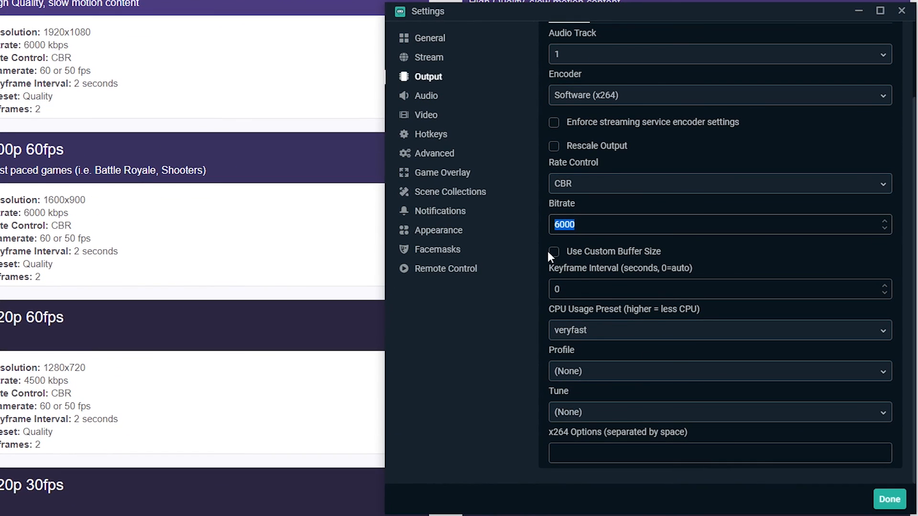
left_click(646, 252)
left_click(577, 252)
Step: Review the available CPU Usage Preset options
left_click(591, 330)
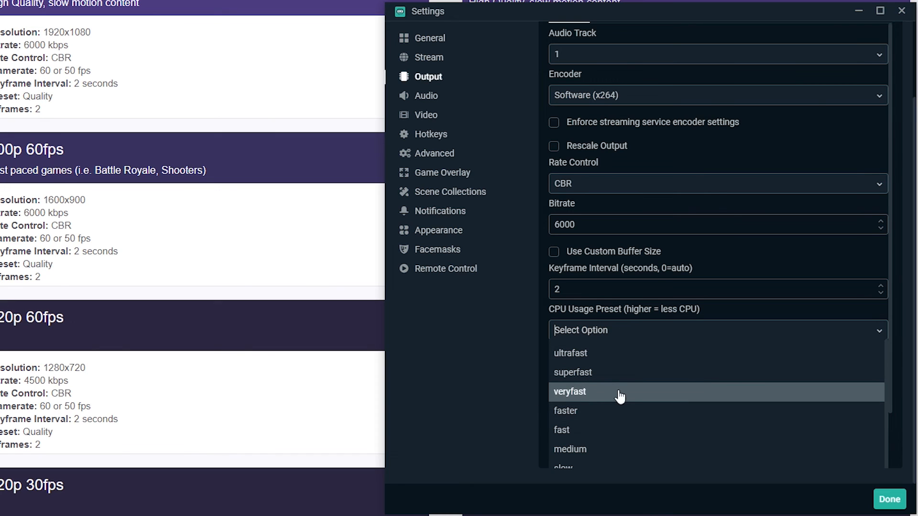
scroll(616, 400, "down", 1)
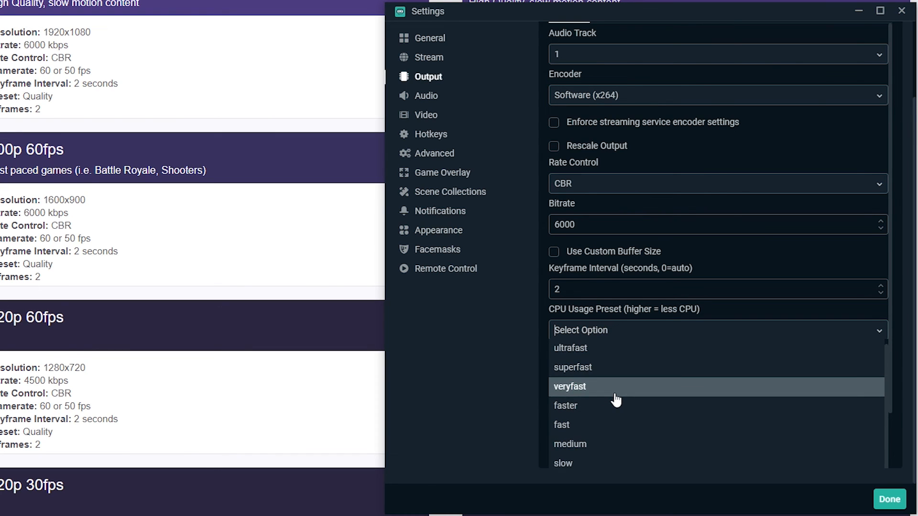
scroll(616, 400, "down", 3)
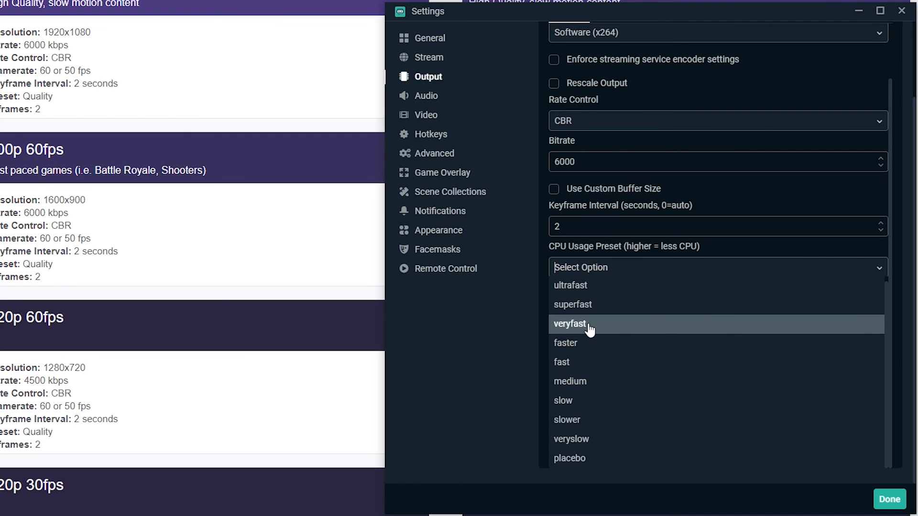
left_click(643, 328)
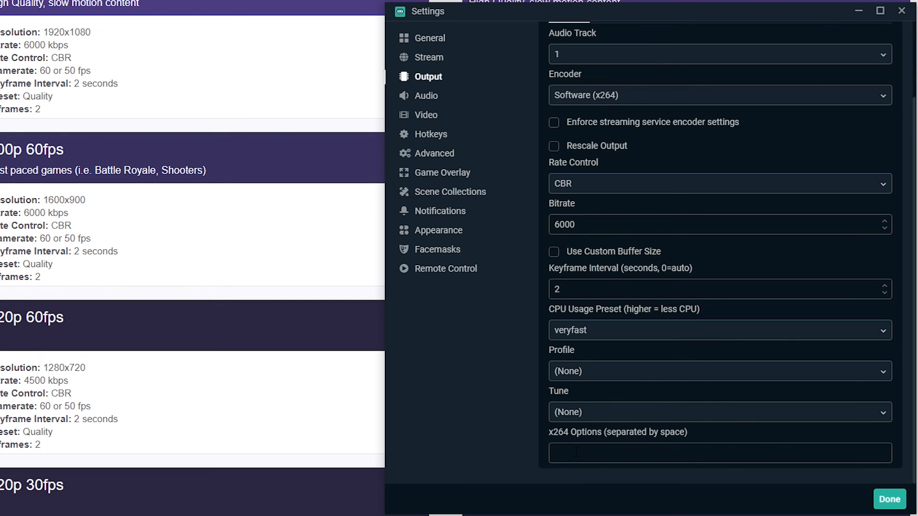
Step: Open Task Manager's Performance tab and place it beside the settings to monitor CPU usage
key("ctrl+shift+Escape")
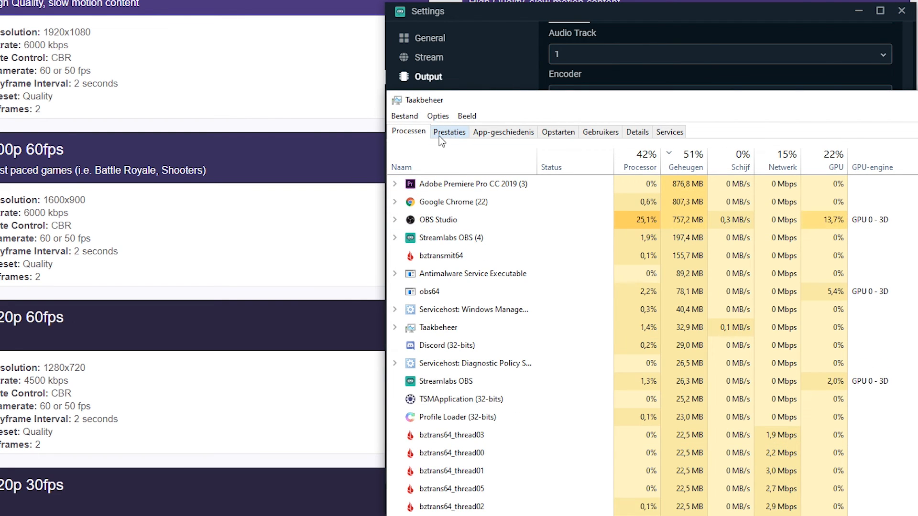
left_click(456, 134)
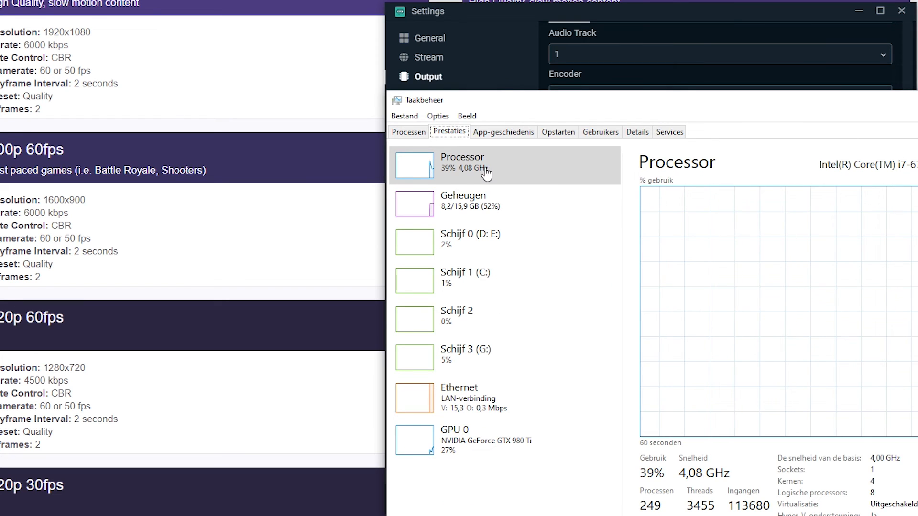
left_click_drag(640, 102, 62, 63)
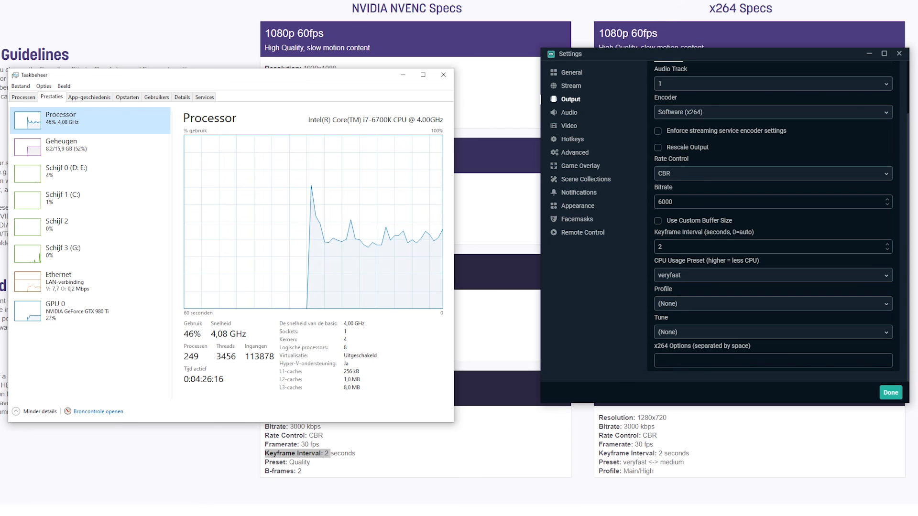
Step: Set the x264 CPU usage preset to faster and the encoder profile to high, leaving the tune at (None)
left_click(681, 277)
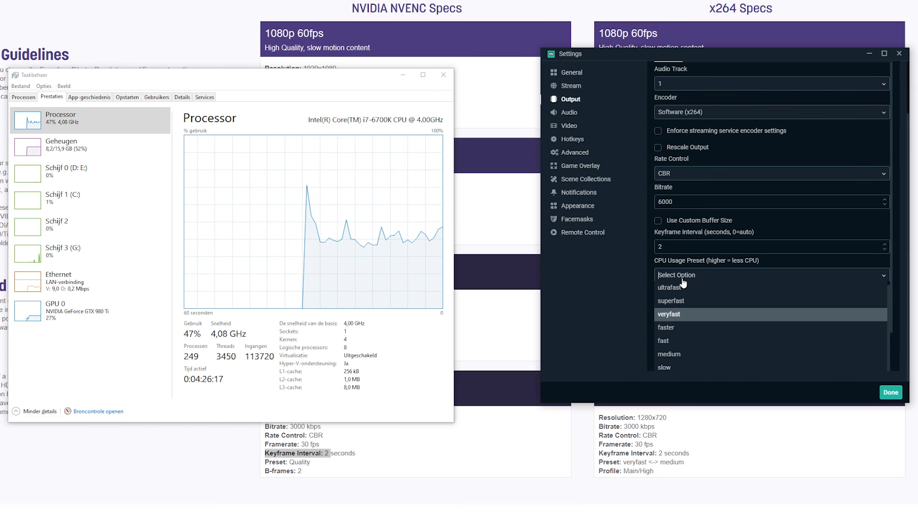
left_click(681, 329)
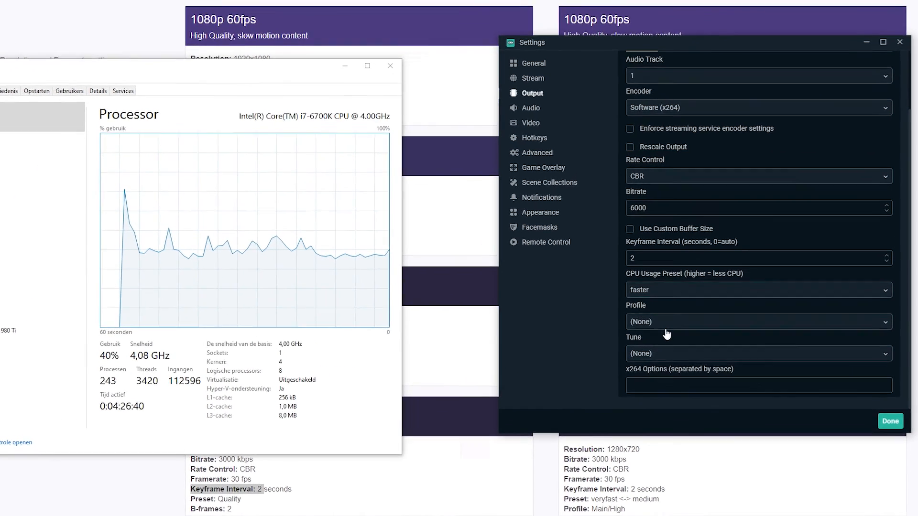
left_click(695, 304)
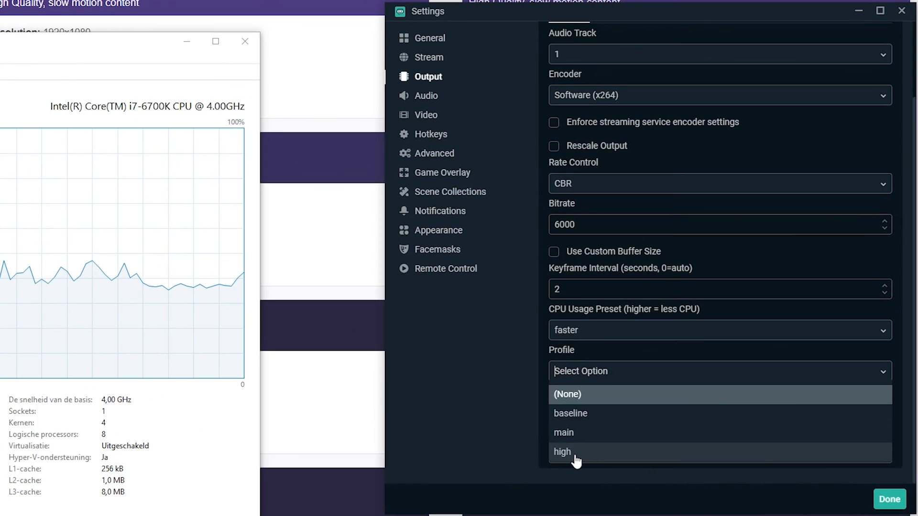
left_click(575, 459)
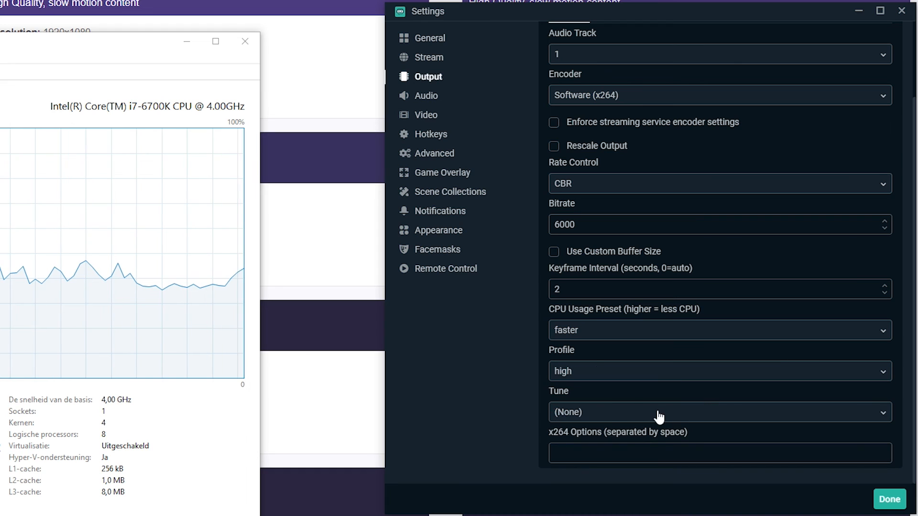
left_click(606, 413)
left_click(615, 440)
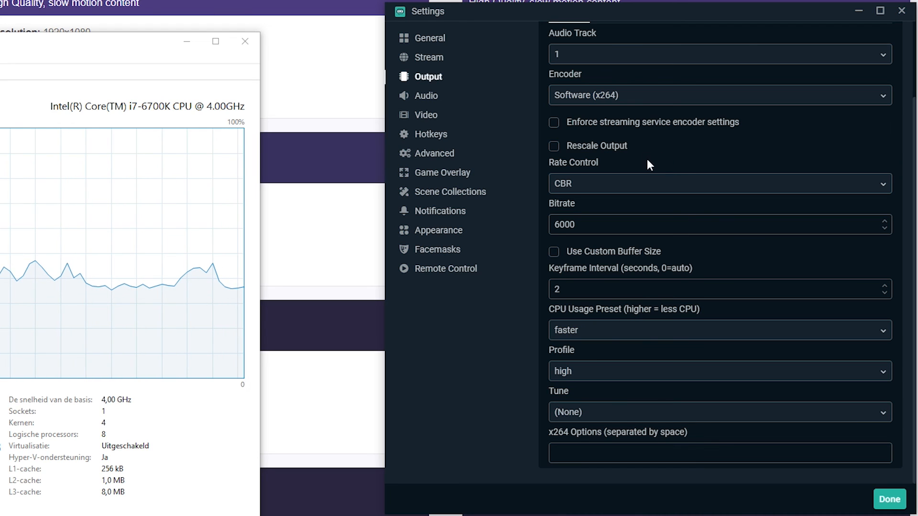
Step: Open the Stream settings, highlight the Twitch stream key field, and close the settings
left_click(429, 58)
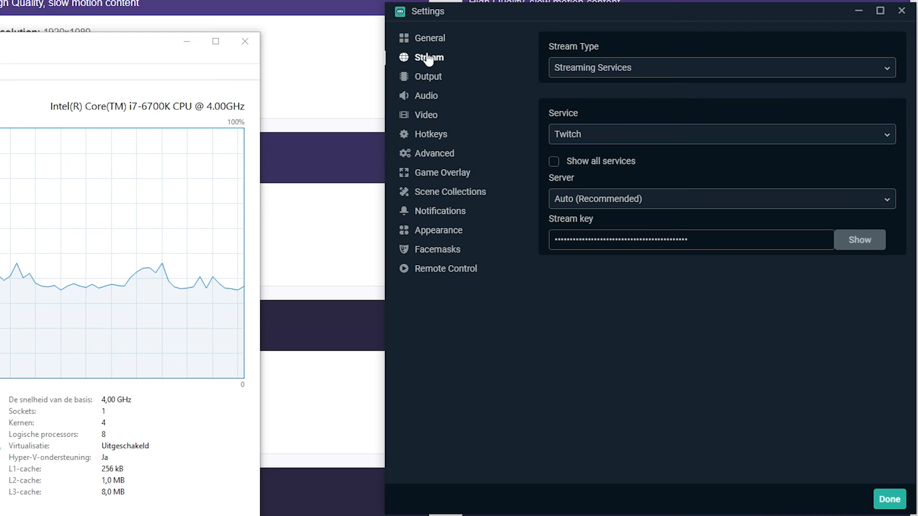
left_click_drag(690, 240, 520, 242)
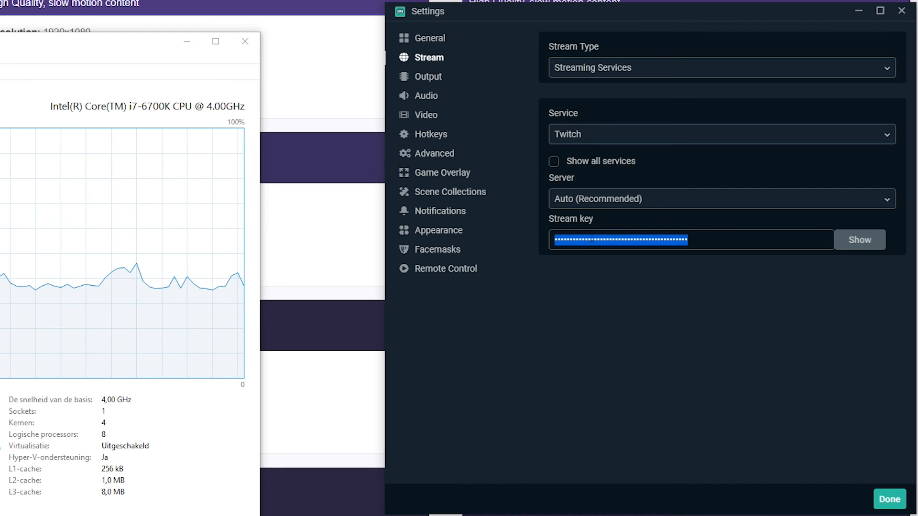
left_click(648, 304)
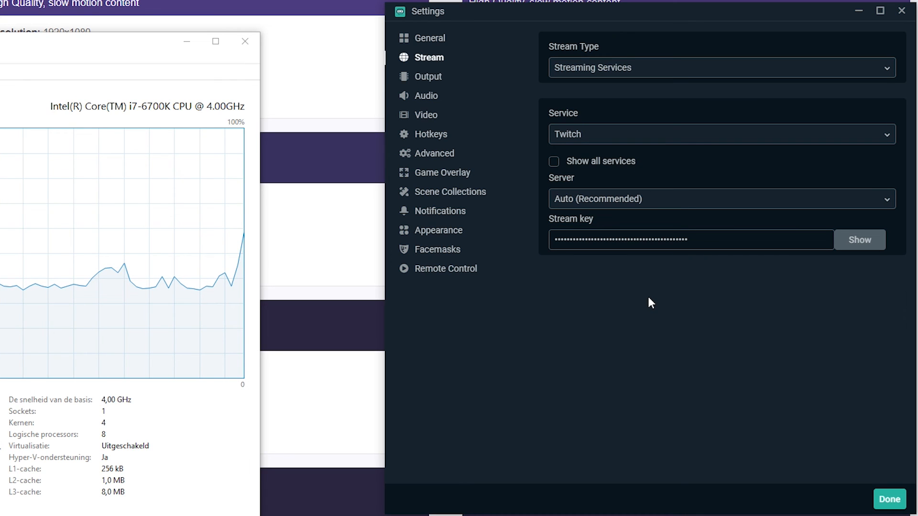
left_click_drag(688, 239, 566, 240)
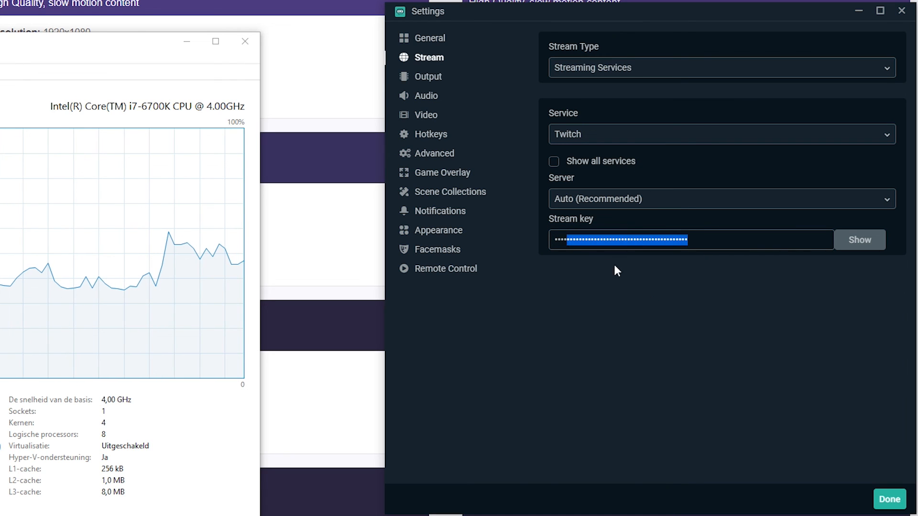
left_click(615, 266)
left_click_drag(688, 239, 554, 240)
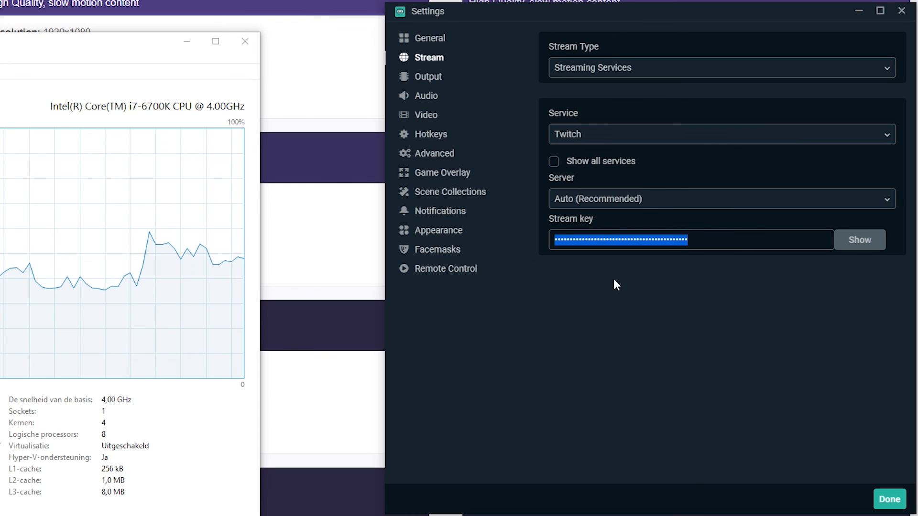
left_click(888, 499)
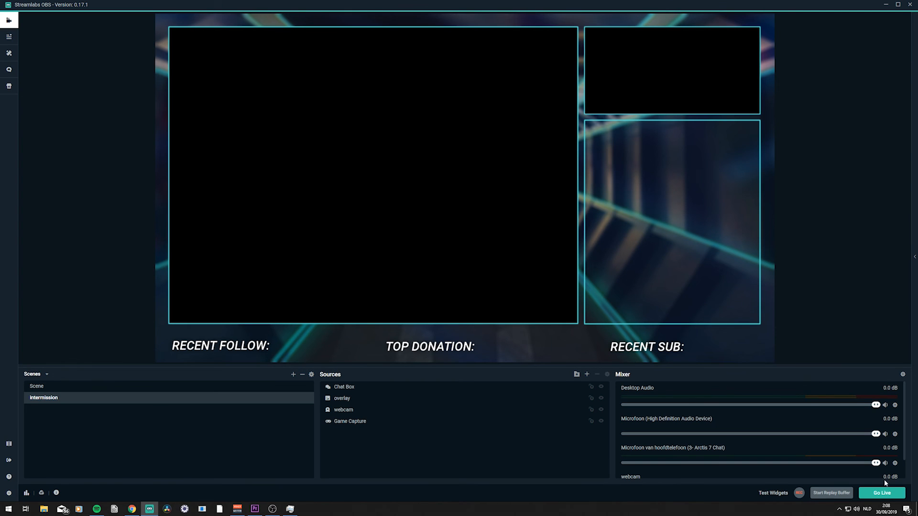
Step: Start the stream titled test for Overwatch, browsing the stream tag list before confirming and going live
left_click(885, 497)
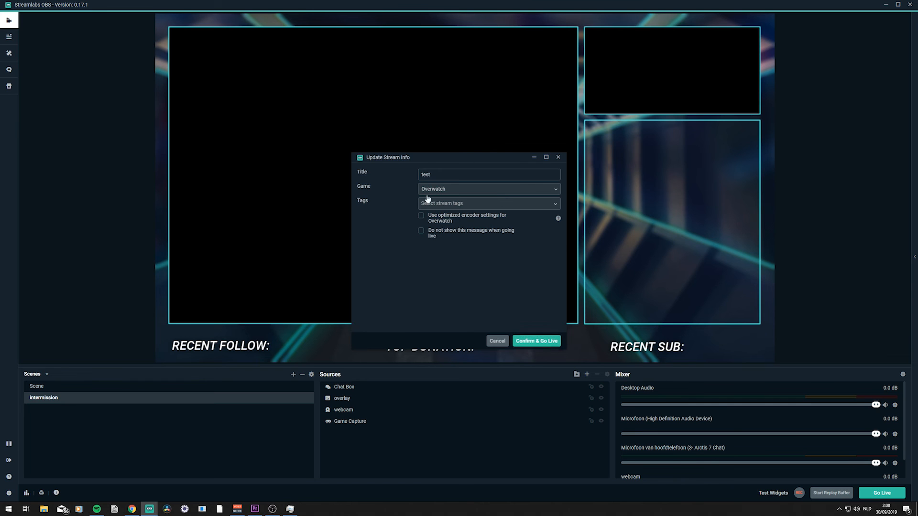
left_click(456, 176)
left_click(467, 190)
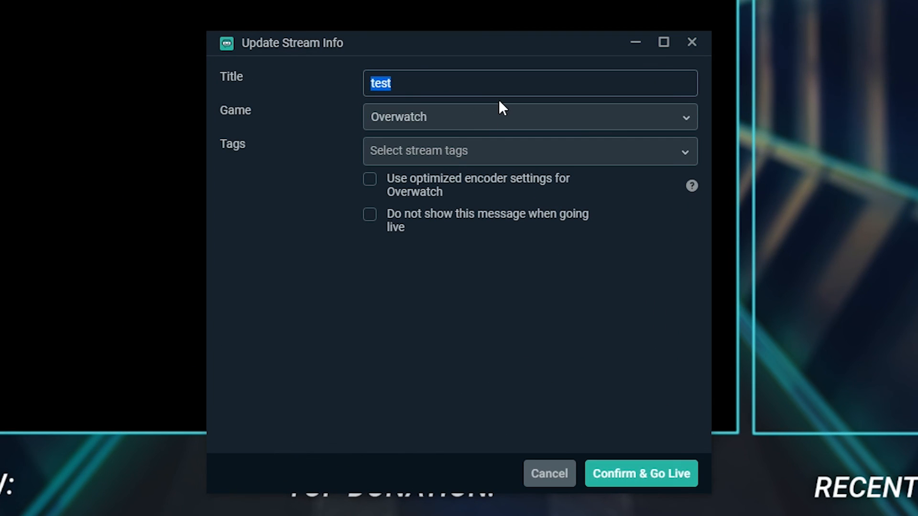
left_click(443, 148)
left_click(424, 153)
scroll(430, 287, "down", 10)
scroll(488, 285, "down", 20)
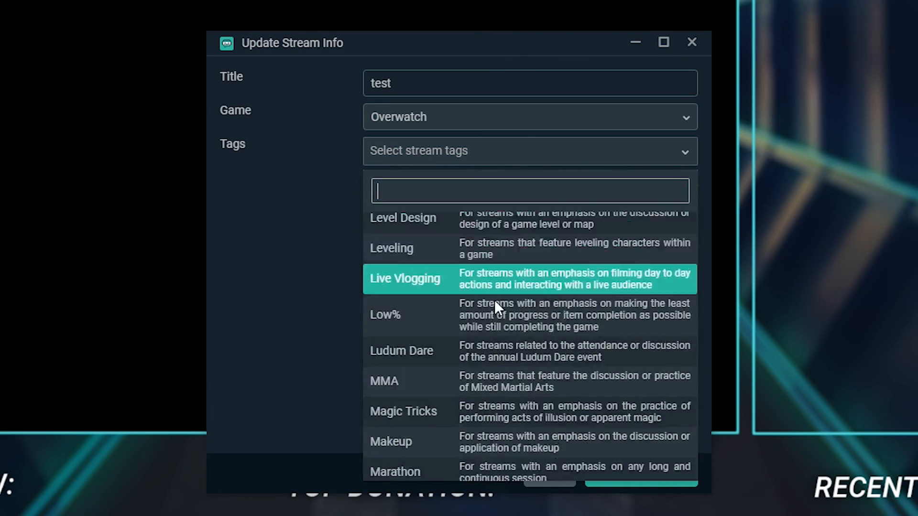
scroll(495, 302, "down", 1)
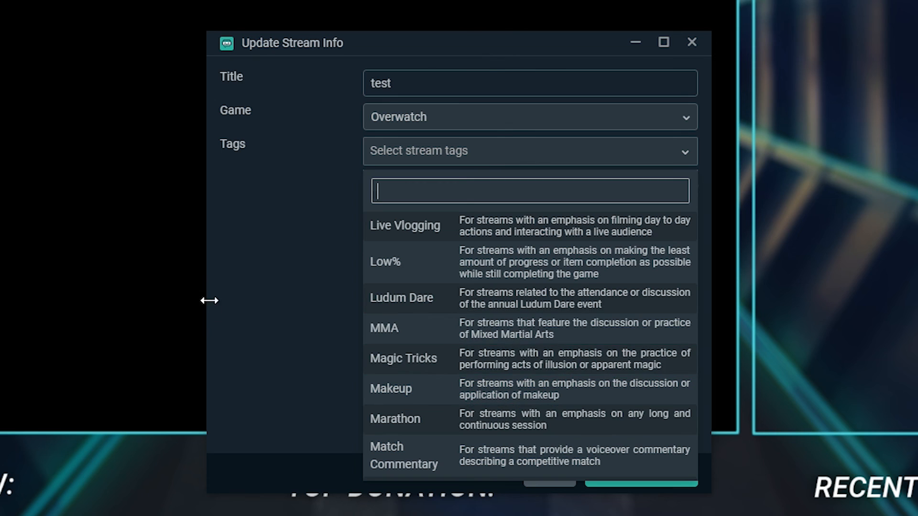
left_click(288, 277)
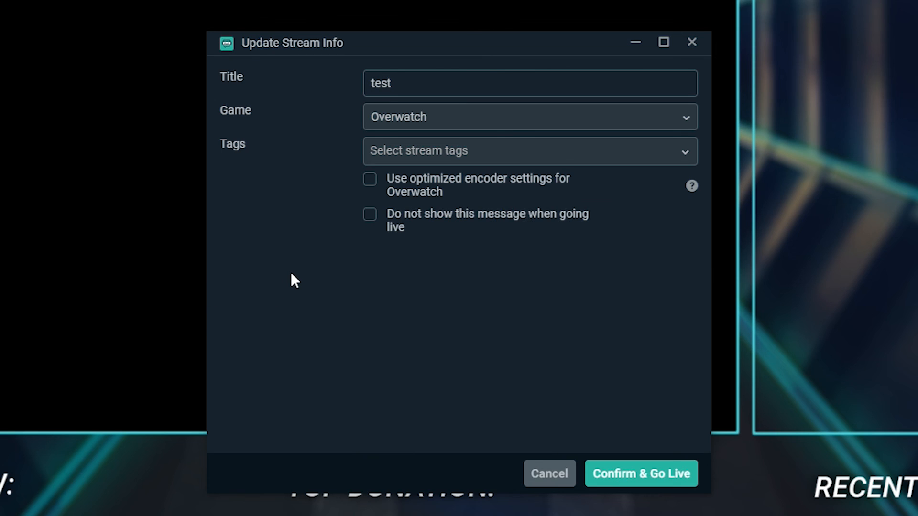
left_click(640, 483)
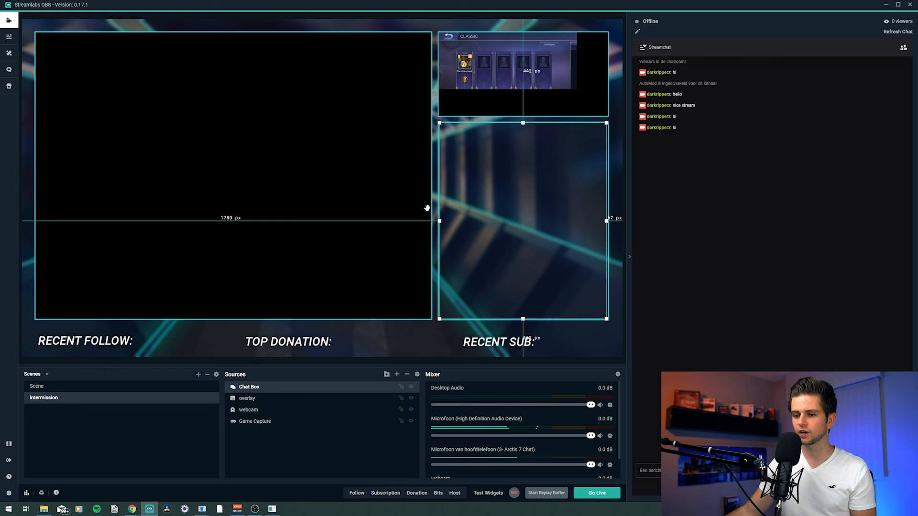
Step: Move the phone mirroring window to the top of the screen over the scene preview
mouse_move(286, 510)
left_click(310, 478)
left_click_drag(563, 84, 639, 12)
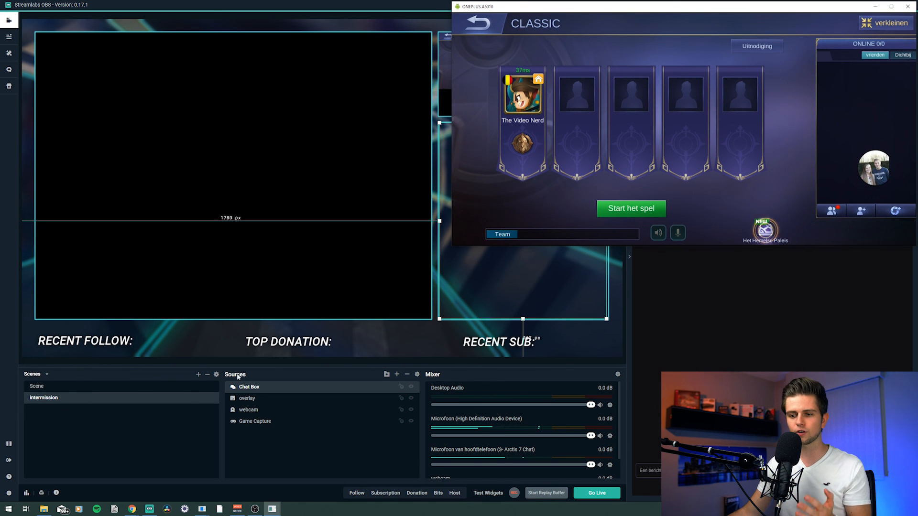
Step: Open streamlabs.com in a new browser tab, log in with Twitch, and open the Recent Events page
left_click(201, 470)
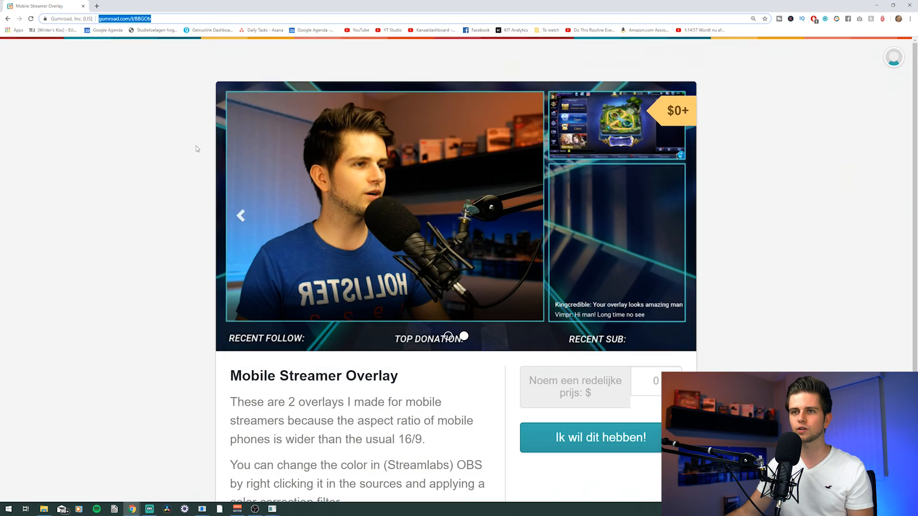
left_click(96, 6)
type("streamlabs.com")
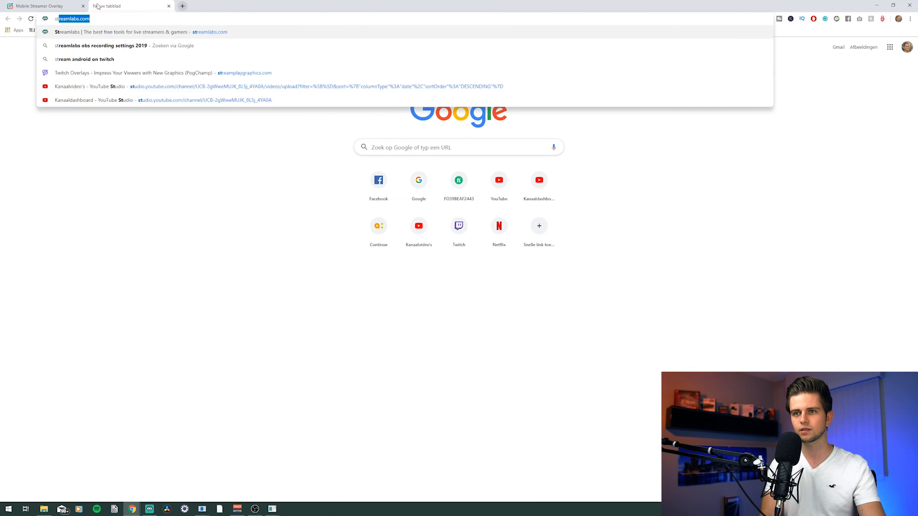
key("Return")
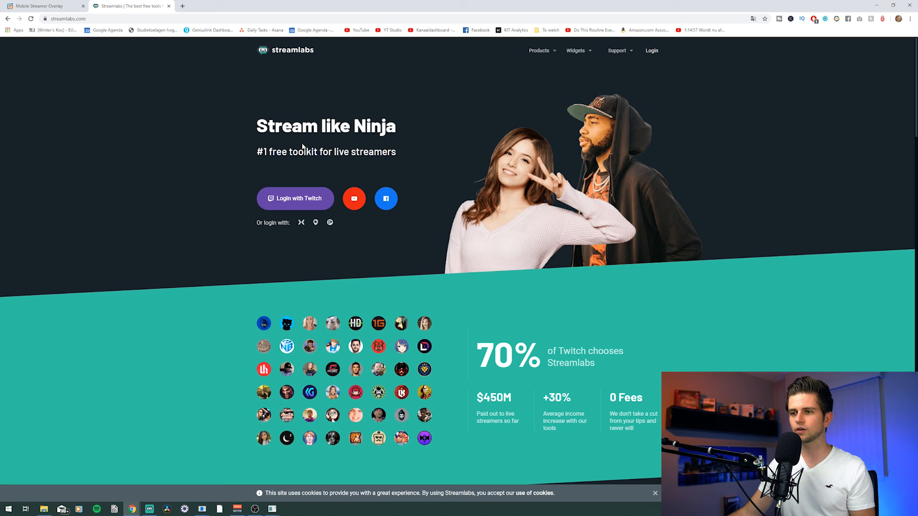
left_click(277, 202)
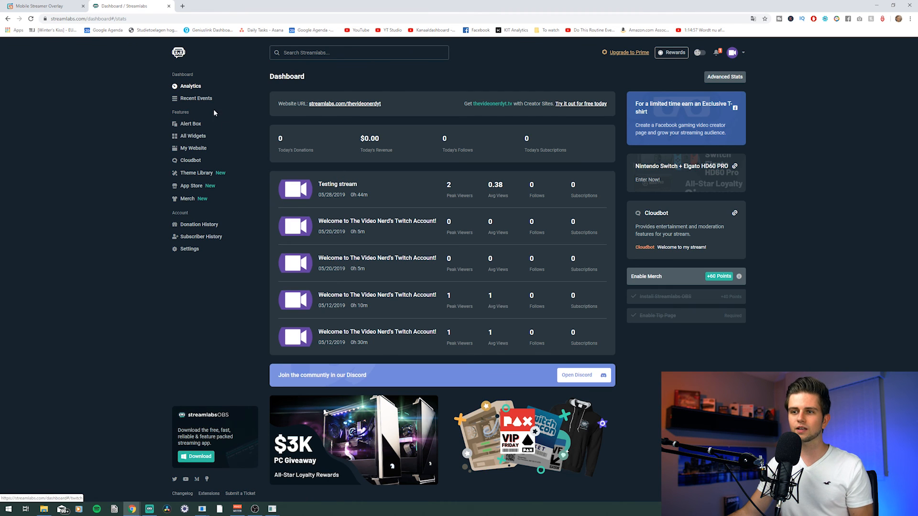
left_click(194, 99)
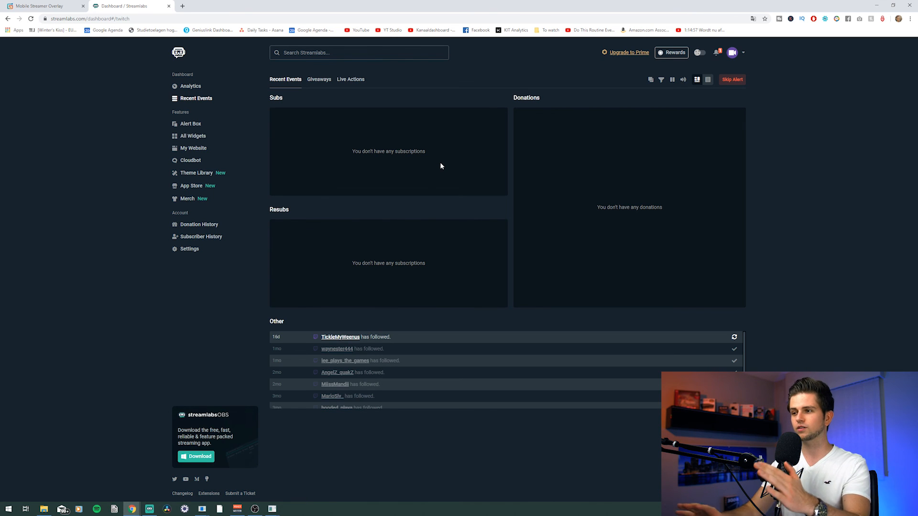
Step: Snap the browser to the left half of the screen and place the phone mirroring window on the right
left_click_drag(474, 5, 2, 168)
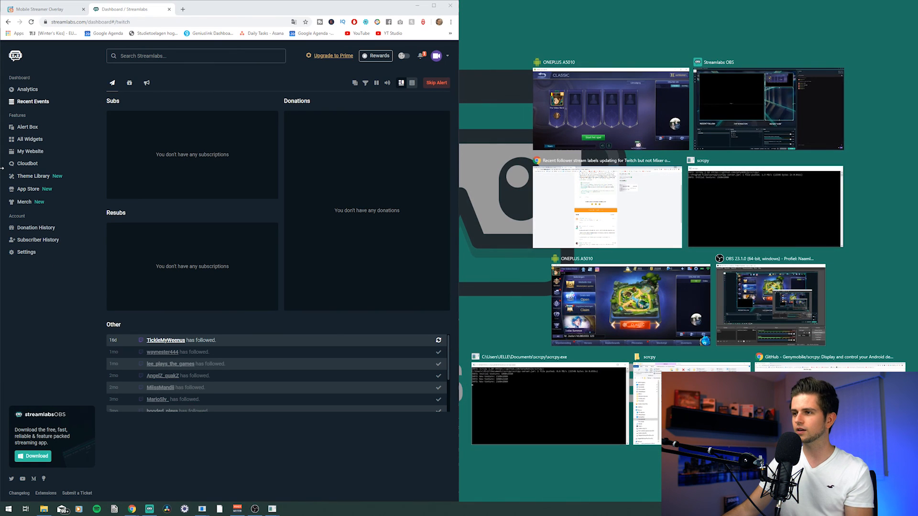
left_click(561, 103)
mouse_move(685, 6)
left_mouse_down()
mouse_move(681, 14)
mouse_move(685, 5)
left_mouse_up()
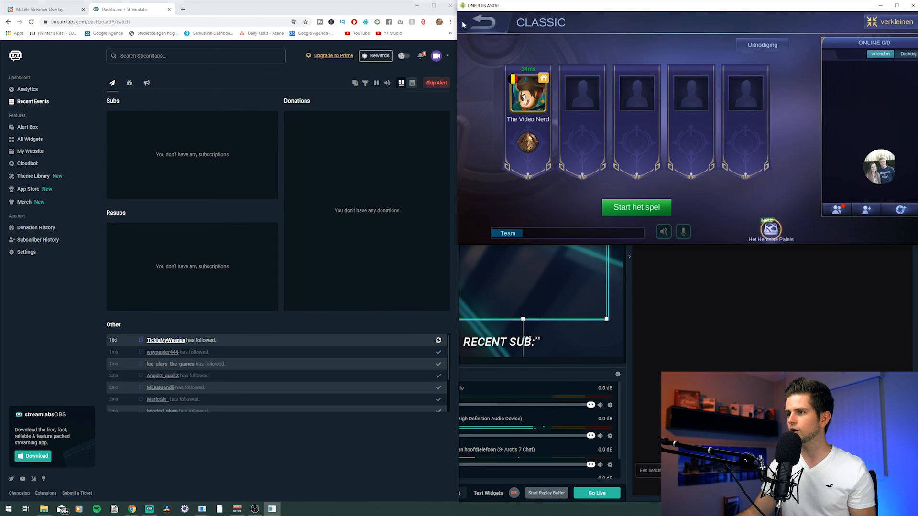
left_click(485, 23)
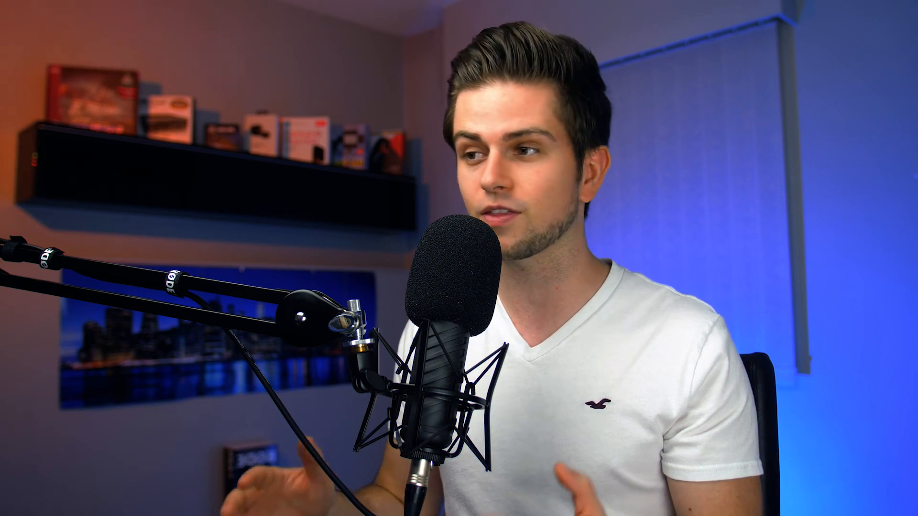